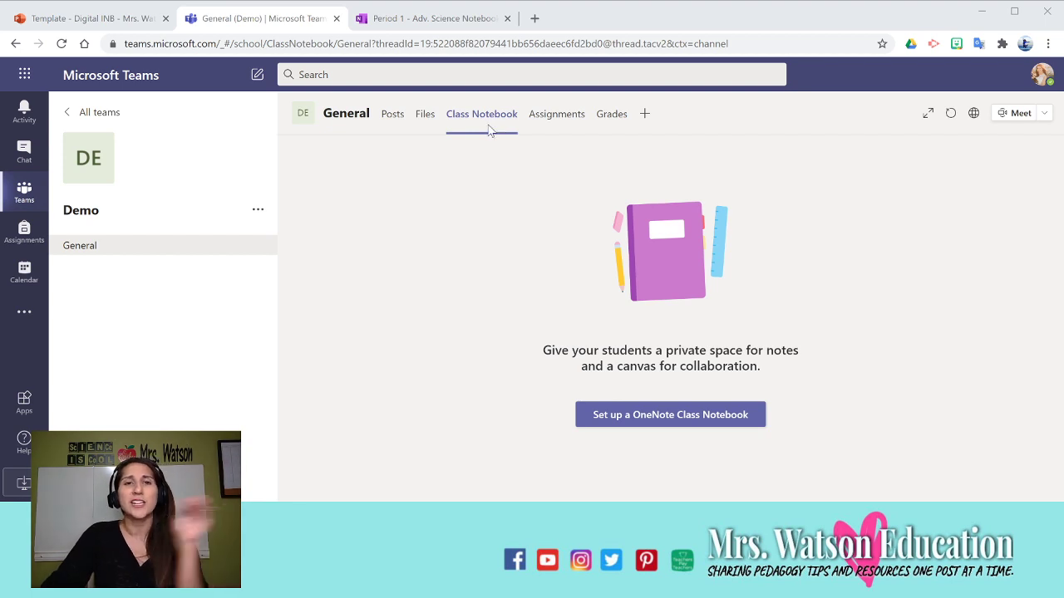
Create a blank OneNote Class Notebook for the Demo team, keeping the suggested student sections Handouts, Class Notes, Homework and Quizzes.
{"action": "left_click", "coordinate": [668, 421]}
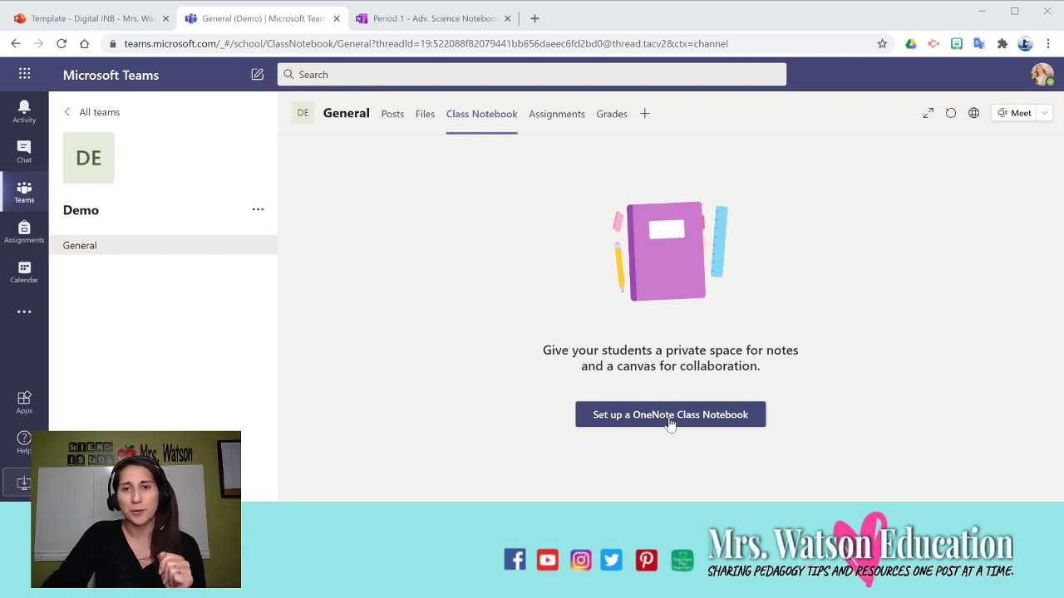
{"action": "left_click", "coordinate": [669, 420]}
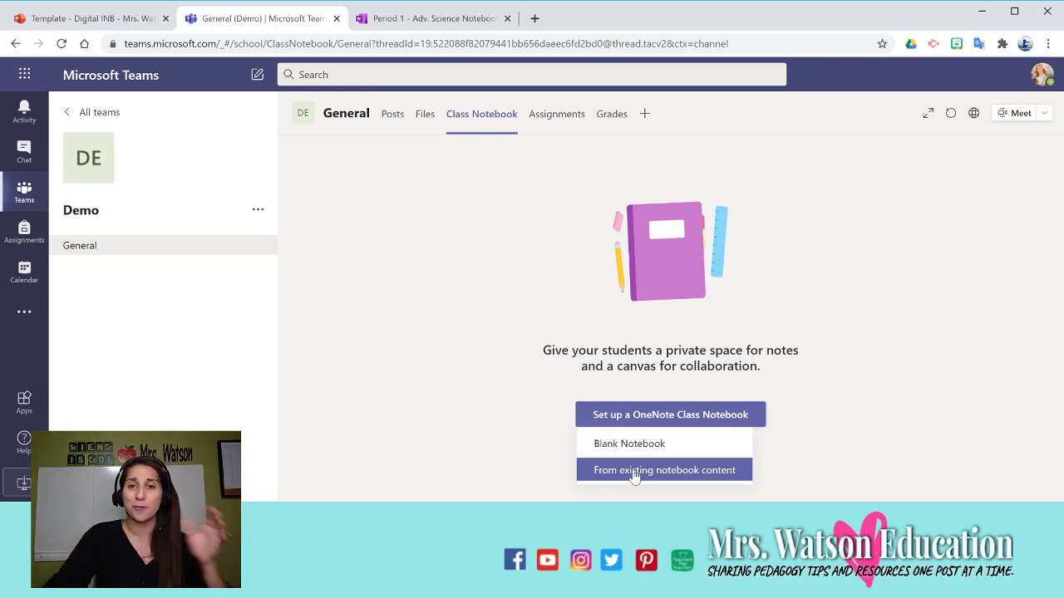
{"action": "left_click", "coordinate": [648, 447]}
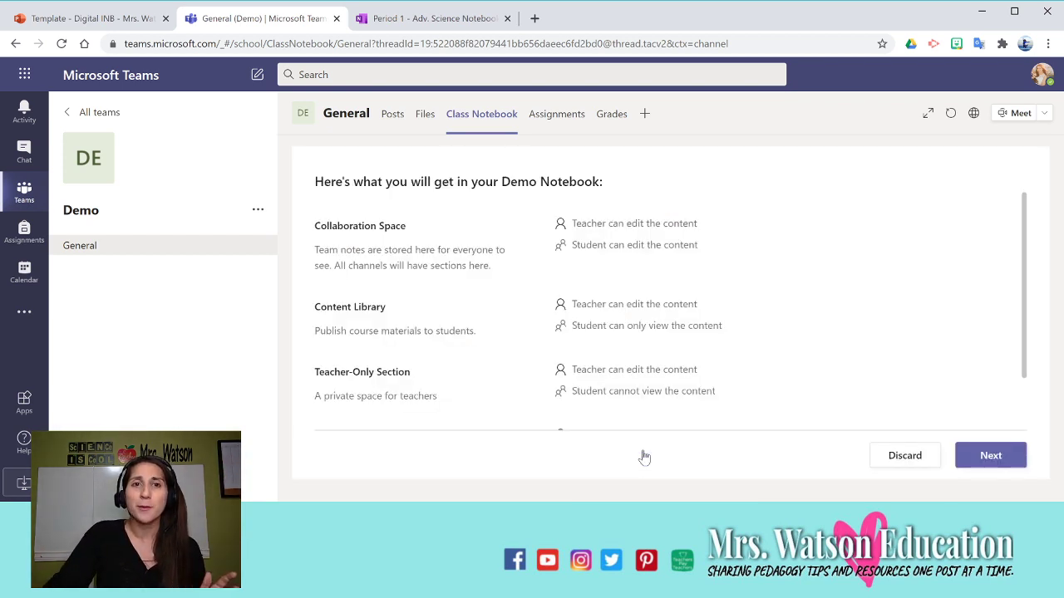
{"action": "scroll", "coordinate": [553, 226], "scroll_direction": "down", "scroll_amount": 2}
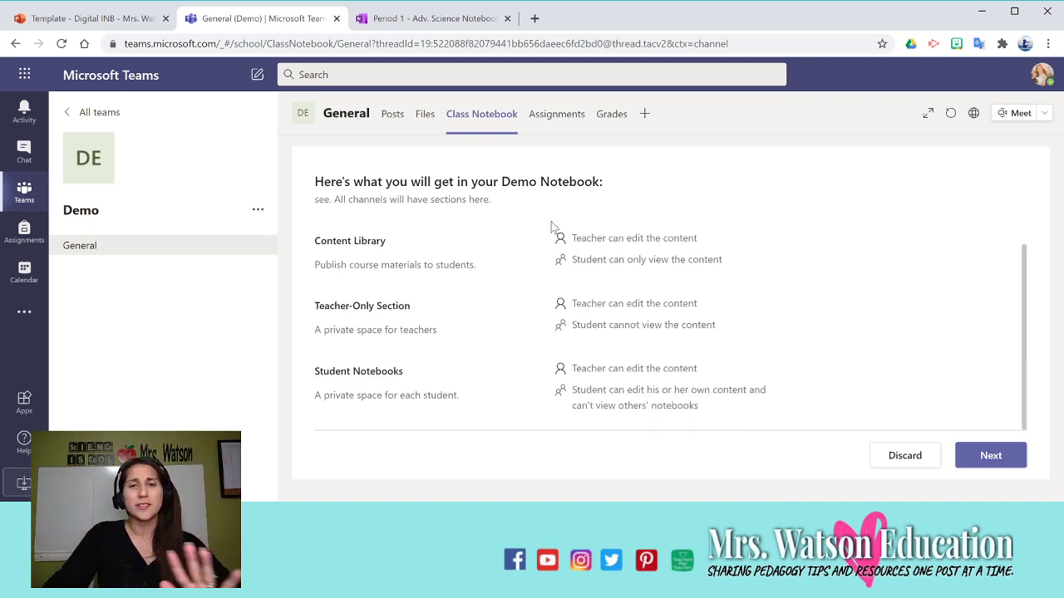
{"action": "scroll", "coordinate": [553, 226], "scroll_direction": "up", "scroll_amount": 2}
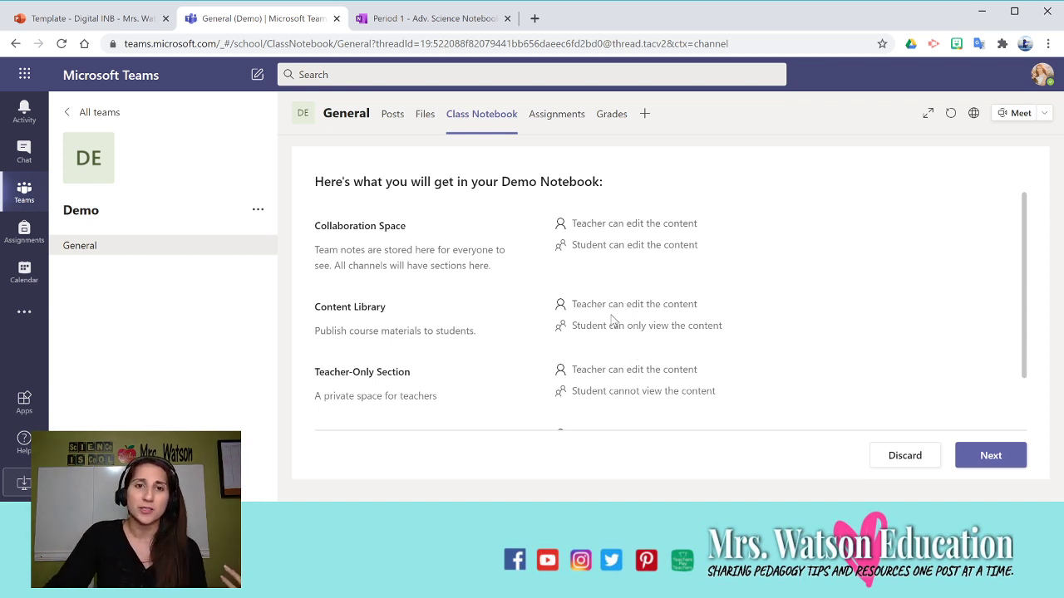
{"action": "scroll", "coordinate": [612, 319], "scroll_direction": "down", "scroll_amount": 2}
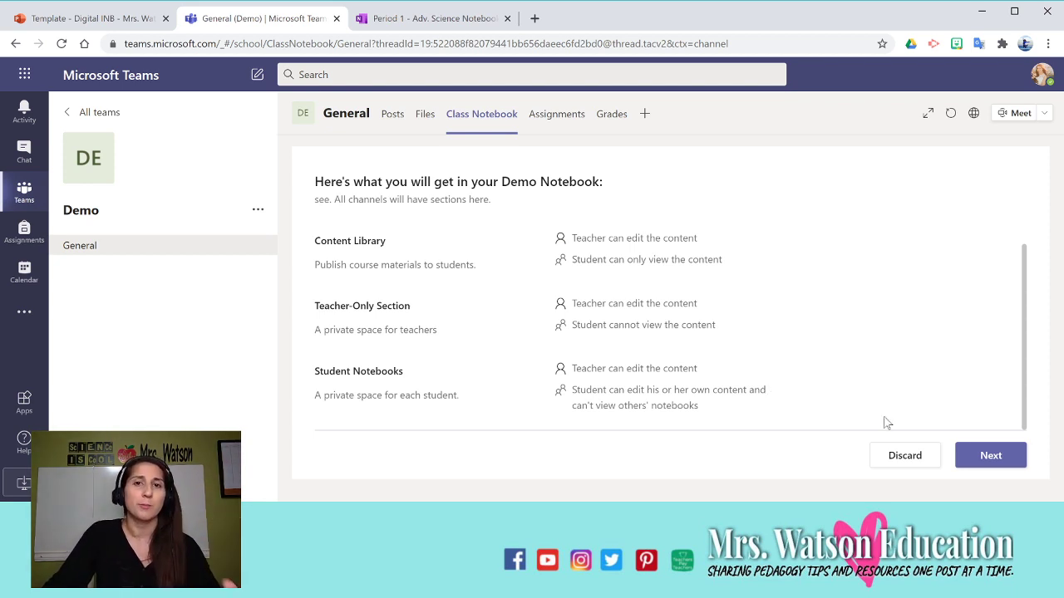
{"action": "left_click", "coordinate": [989, 459]}
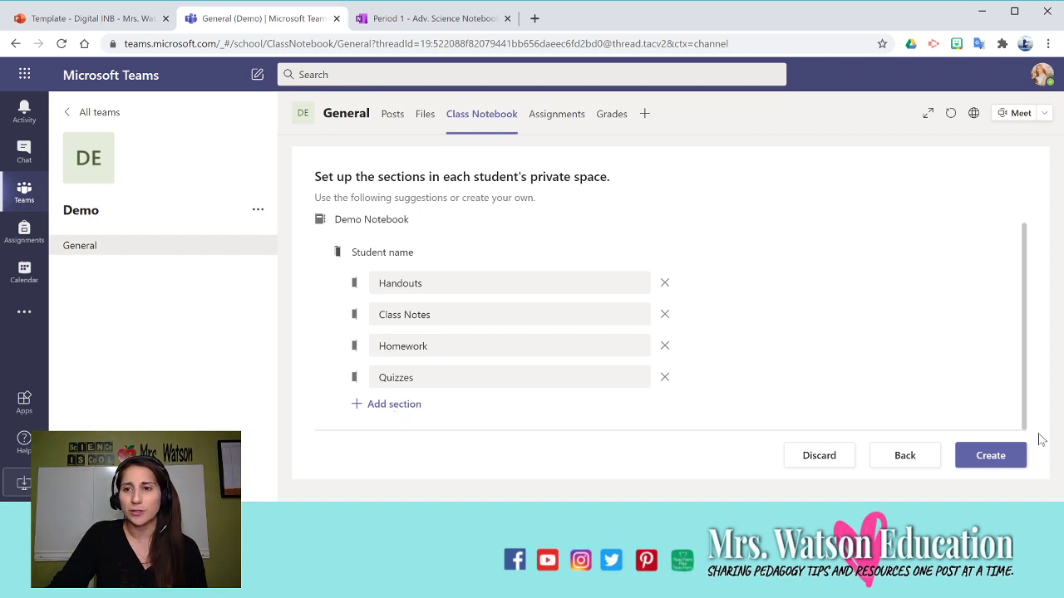
{"action": "left_click", "coordinate": [1006, 466]}
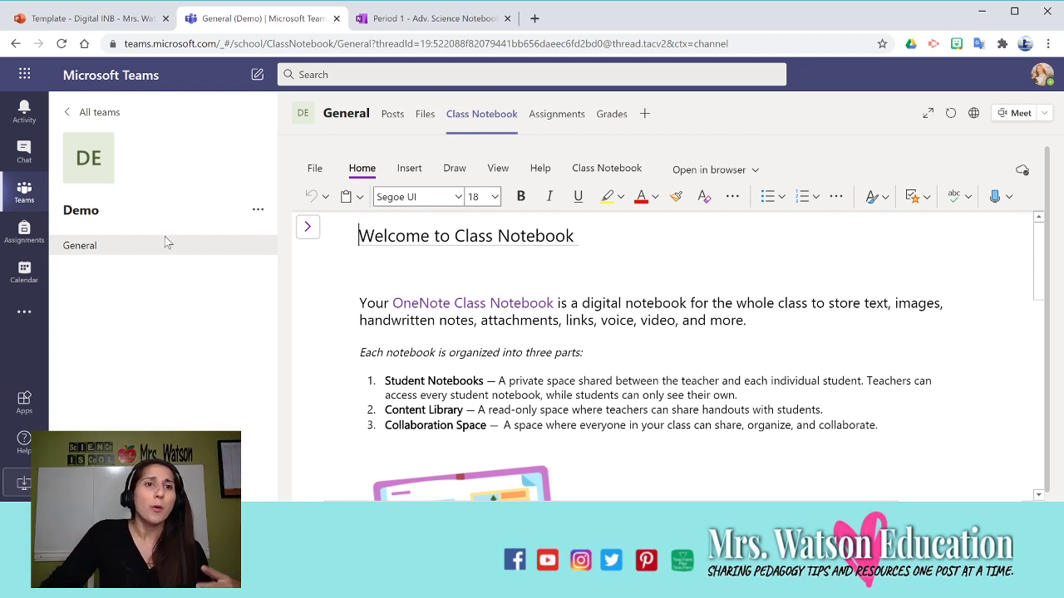
Show the Demo Notebook's navigation, view the Class Notebook FAQ page and expand the _Content Library section group.
{"action": "left_click", "coordinate": [307, 228]}
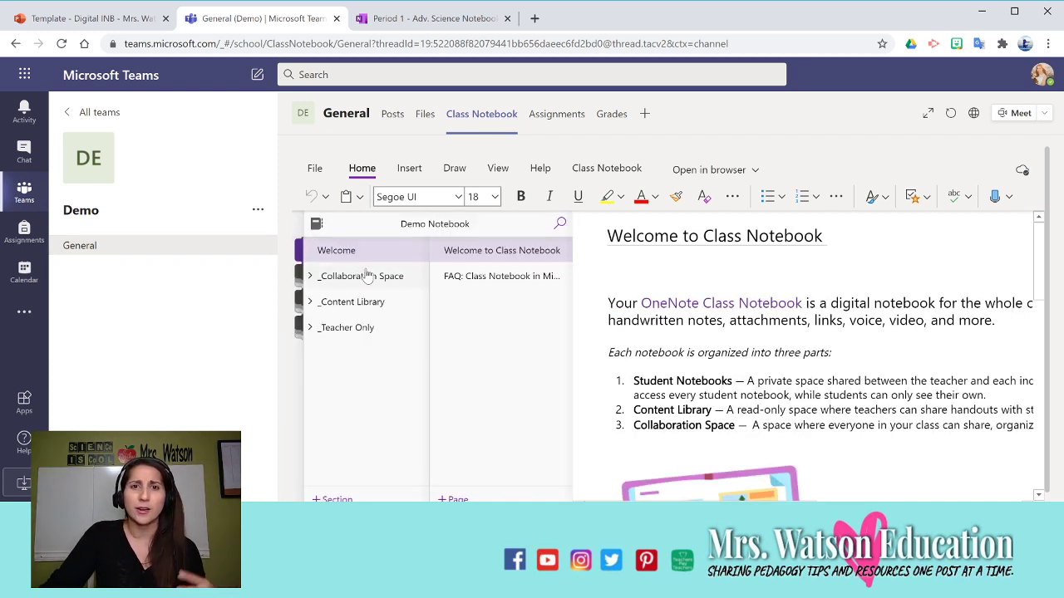
{"action": "left_click", "coordinate": [476, 283]}
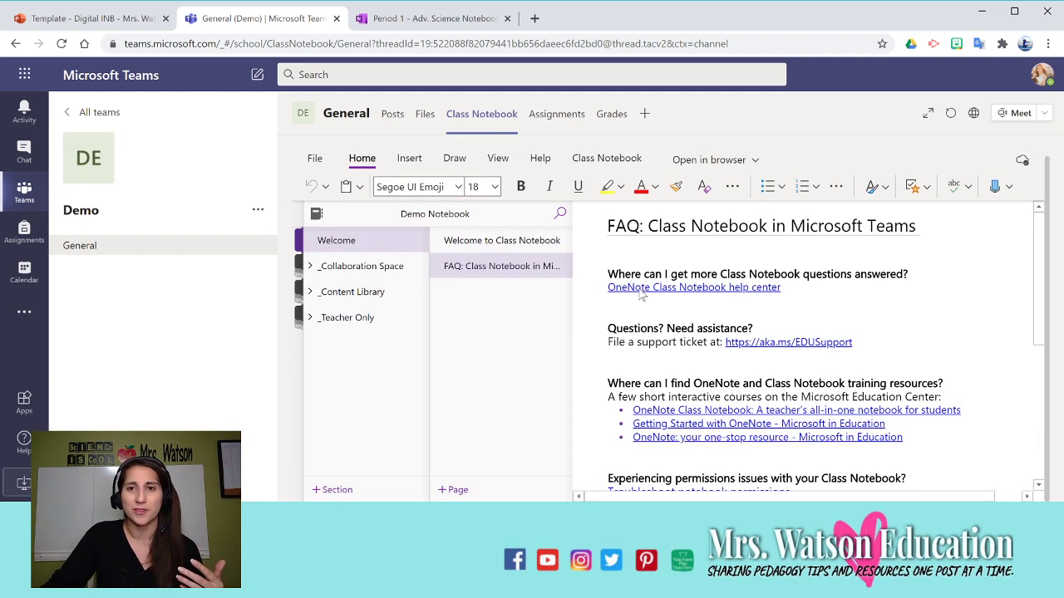
{"action": "left_click", "coordinate": [371, 291]}
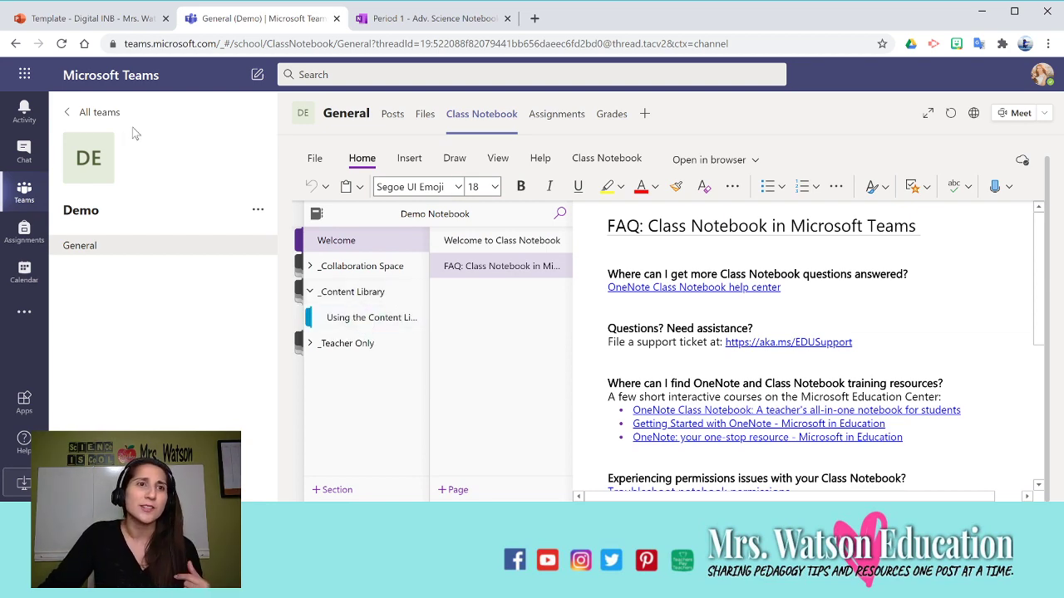
Open the Period 1 - Adv. Science team's Class Notebook and go to the Demo section under _Teacher Only.
{"action": "left_click", "coordinate": [91, 112]}
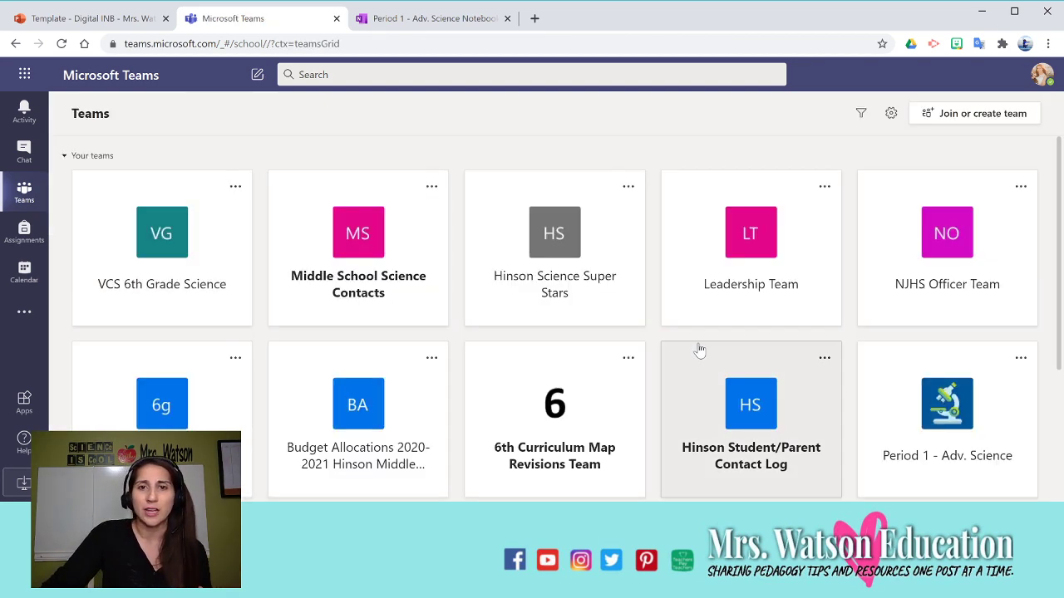
{"action": "left_click", "coordinate": [942, 394]}
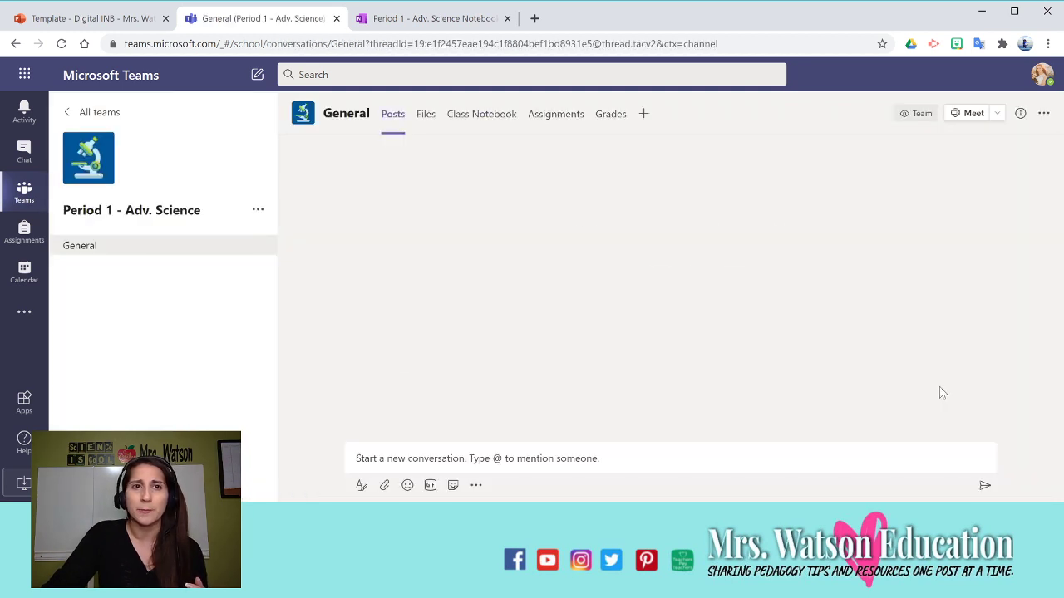
{"action": "left_click", "coordinate": [503, 111]}
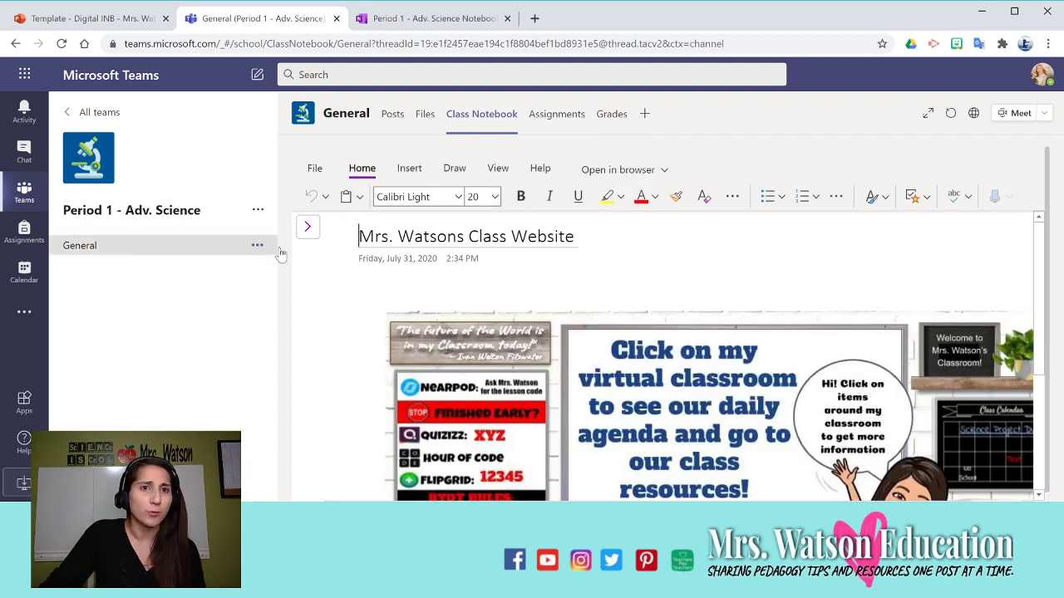
{"action": "left_click", "coordinate": [307, 227]}
{"action": "left_click", "coordinate": [334, 327]}
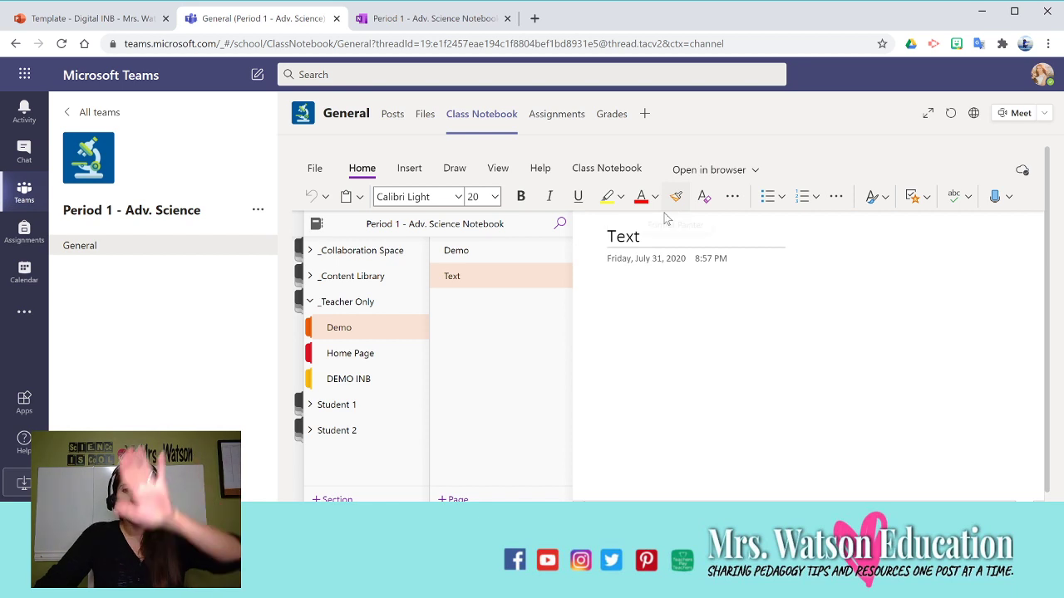
Switch to OneNote and open the Demo section under _Teacher Only in the browser and Windows 10 versions.
{"action": "left_click", "coordinate": [440, 18]}
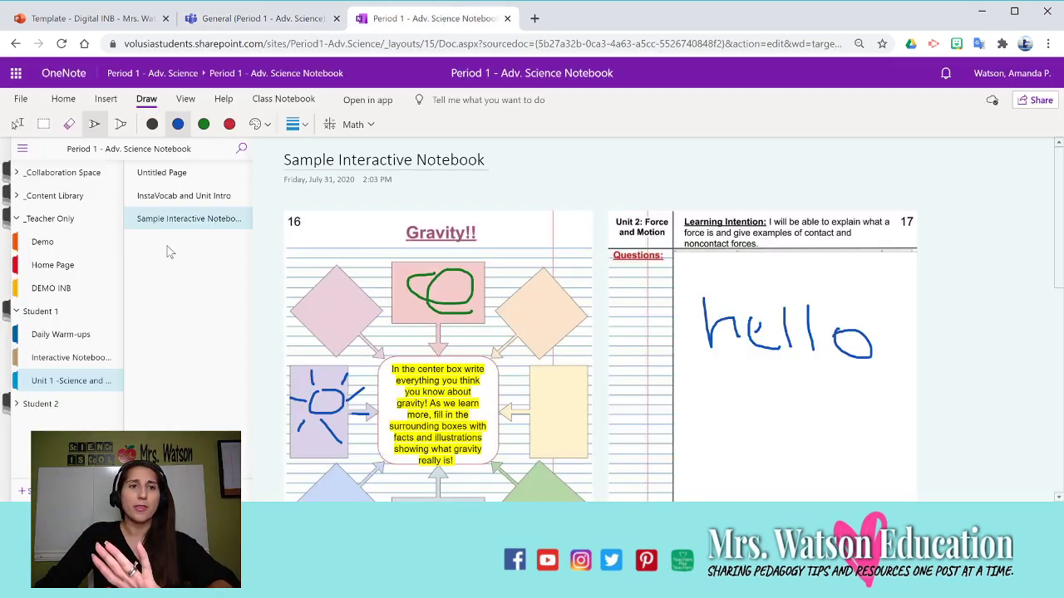
{"action": "left_click", "coordinate": [25, 244]}
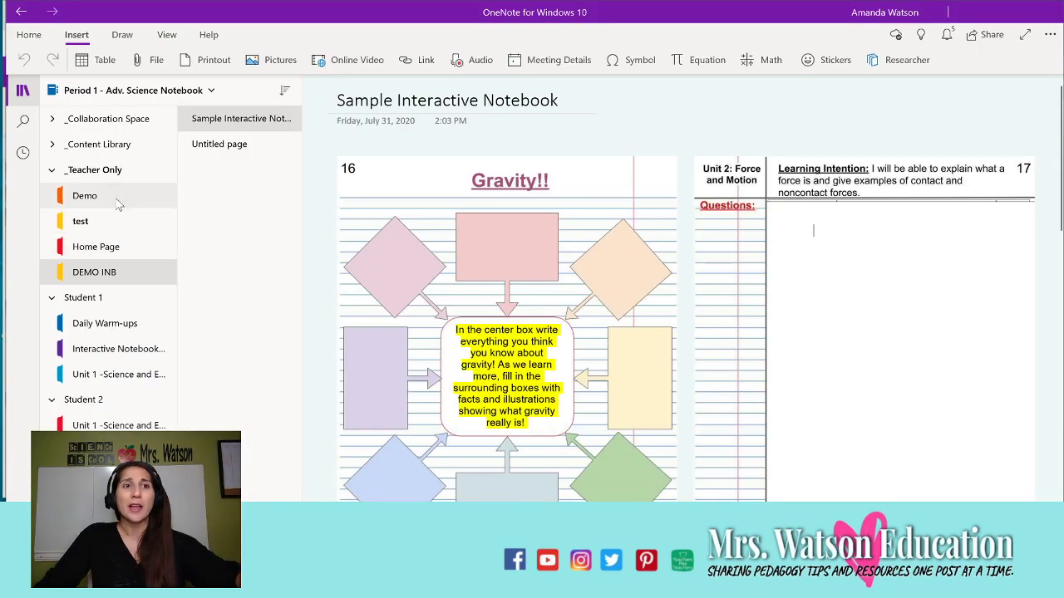
{"action": "left_click", "coordinate": [117, 200]}
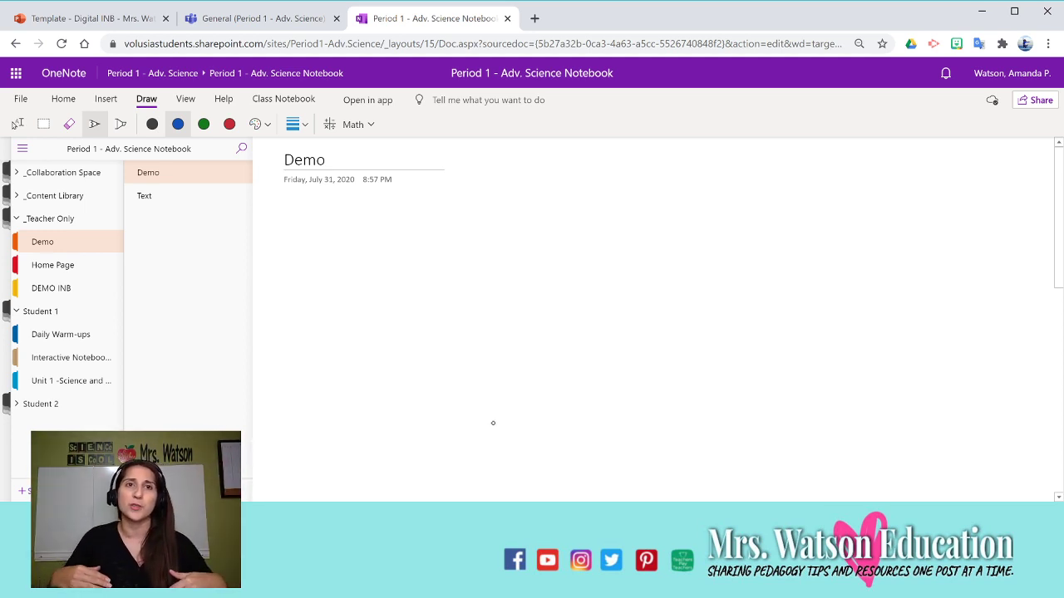
Compare the notebook in Teams with its OneNote web version and view the choices for opening it in the browser or app.
{"action": "left_click", "coordinate": [238, 18]}
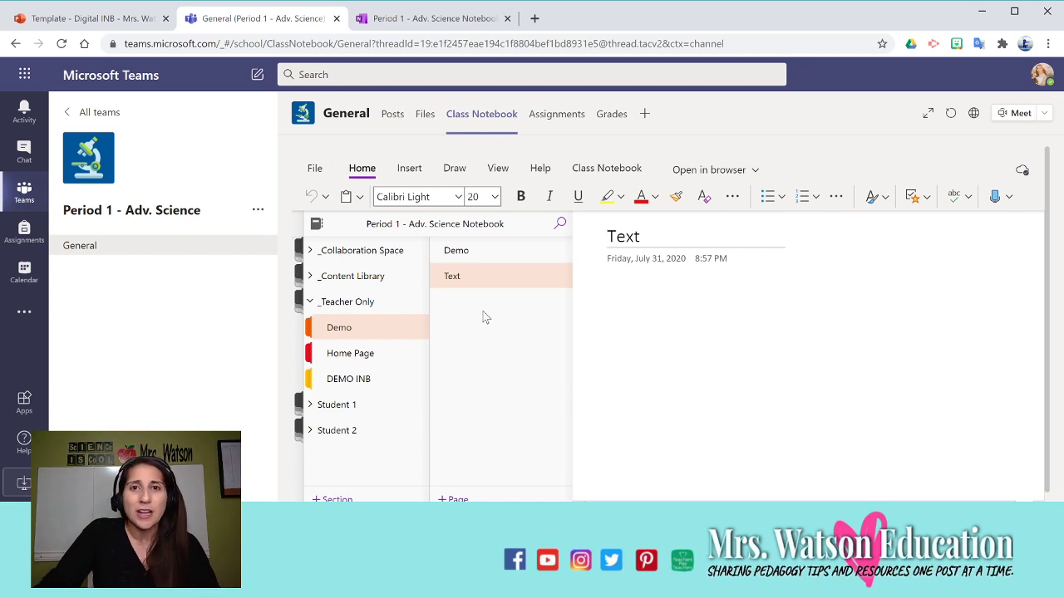
{"action": "left_click", "coordinate": [390, 23]}
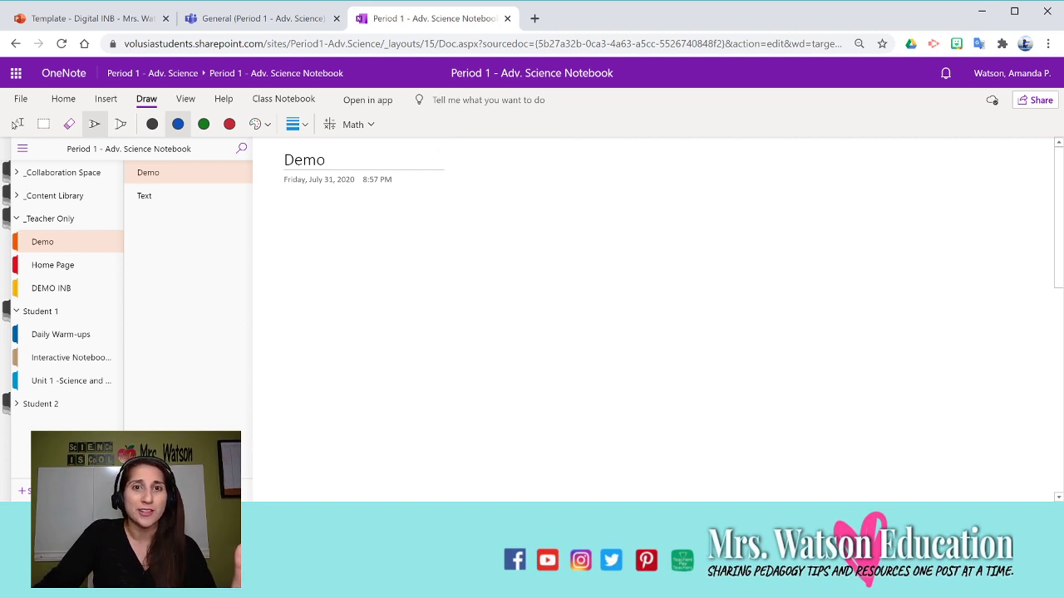
{"action": "left_click", "coordinate": [269, 7]}
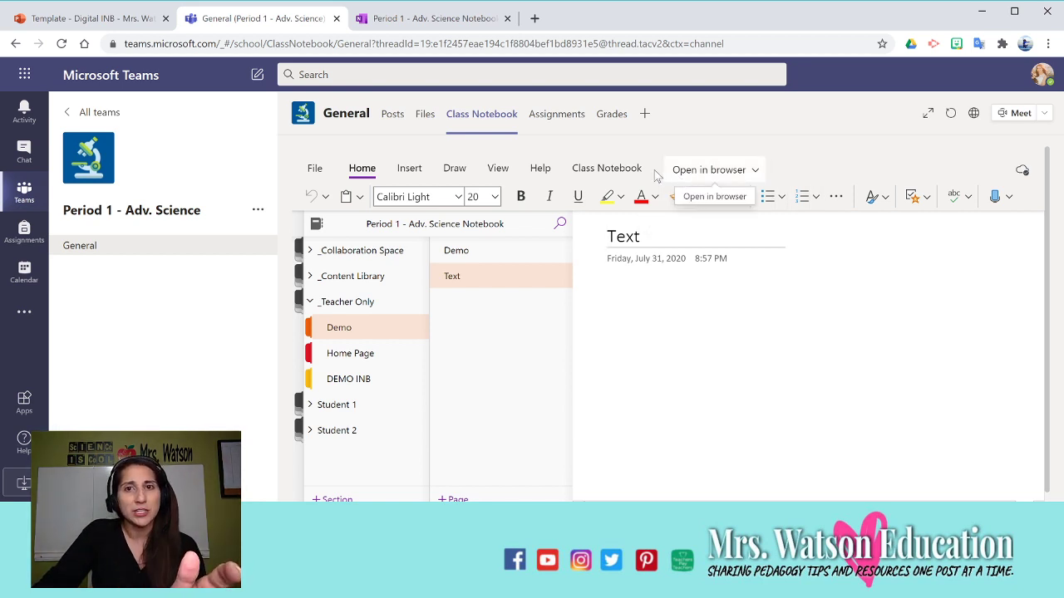
{"action": "left_click", "coordinate": [729, 172]}
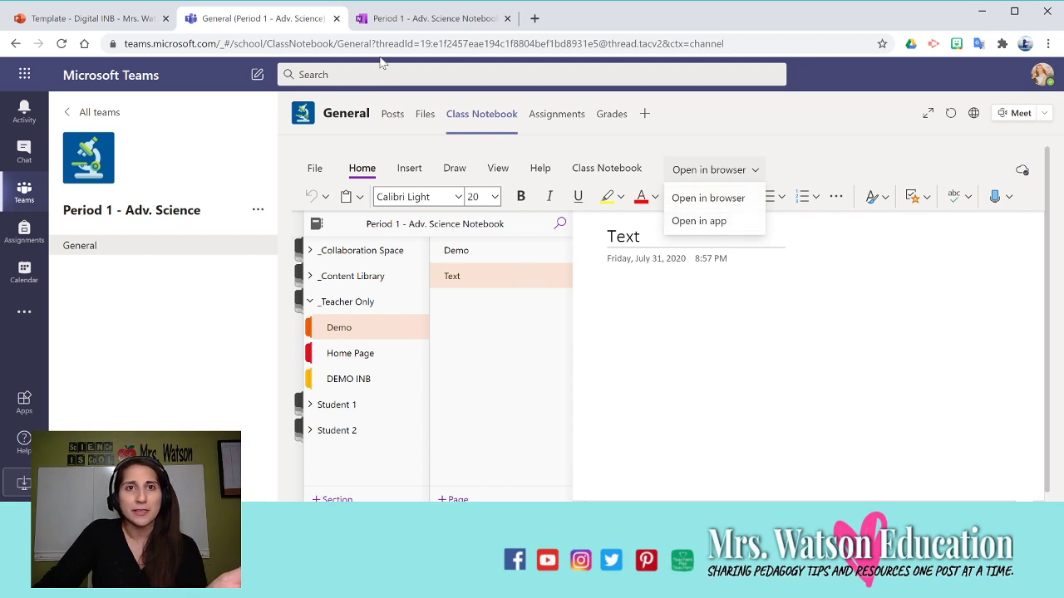
{"action": "left_click", "coordinate": [395, 24]}
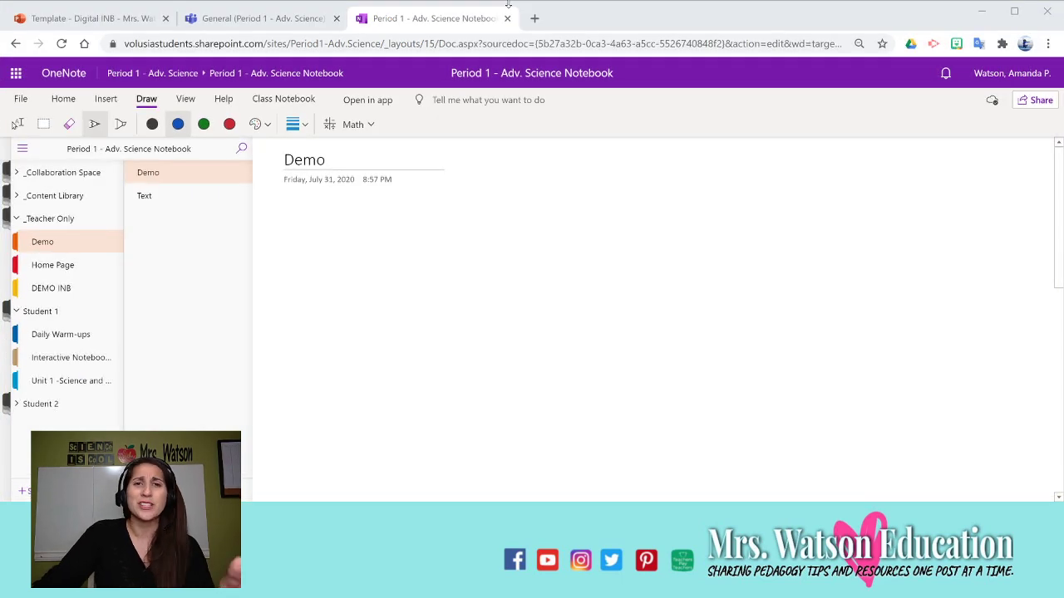
{"action": "left_click", "coordinate": [290, 18]}
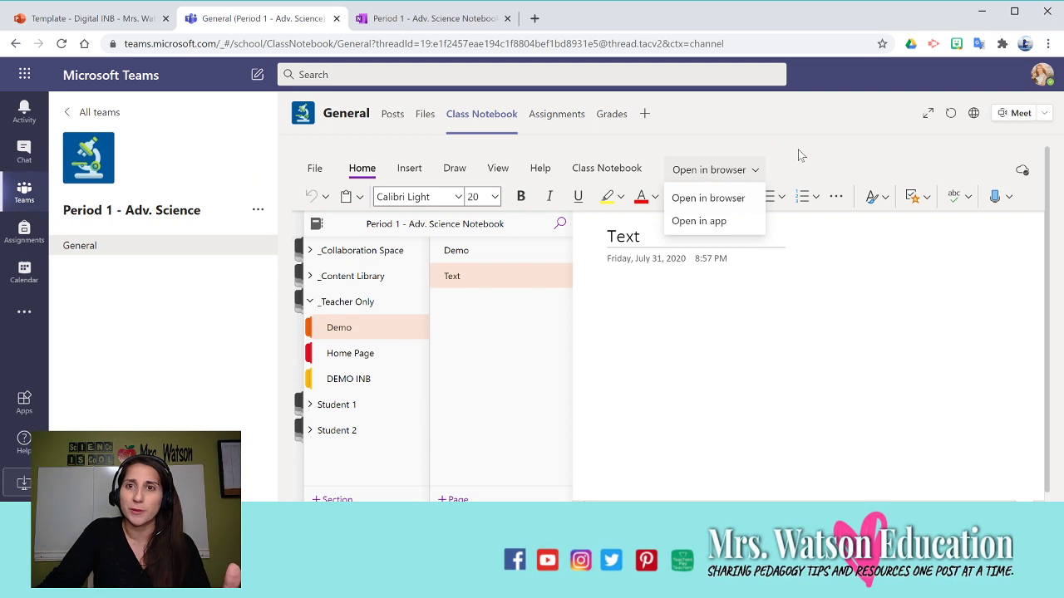
{"action": "left_click", "coordinate": [781, 282]}
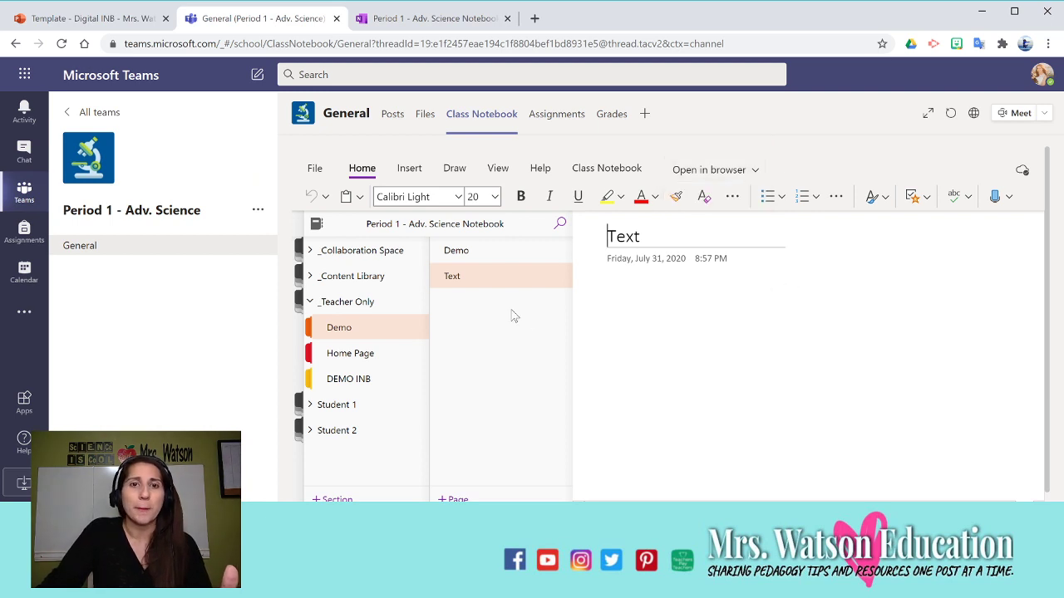
Switch to OneNote on the web, open the _Collaboration Space section group and view the Class Notebook tools.
{"action": "left_click", "coordinate": [411, 18]}
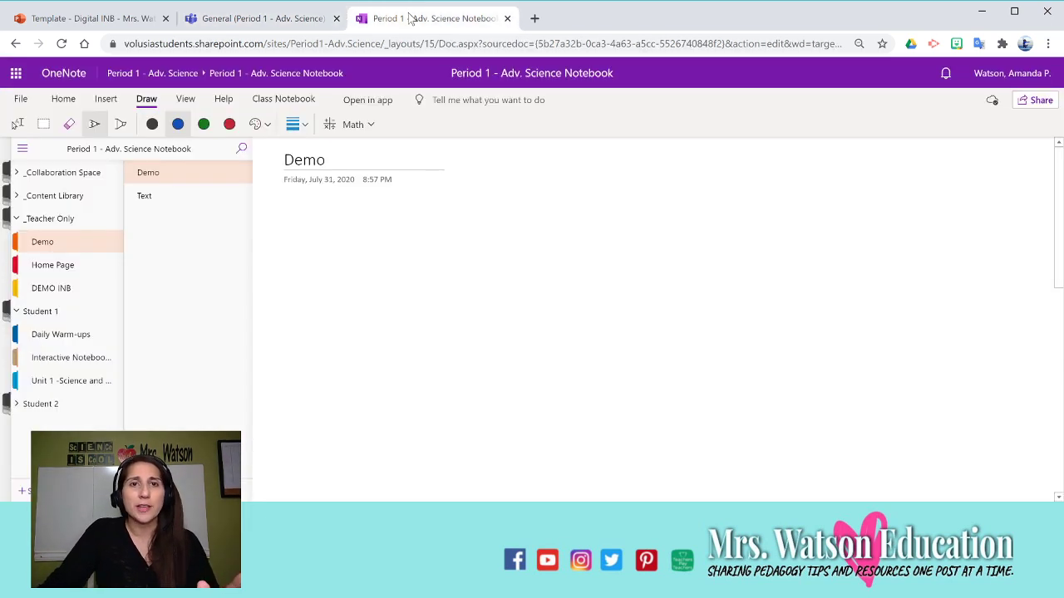
{"action": "left_click", "coordinate": [86, 178]}
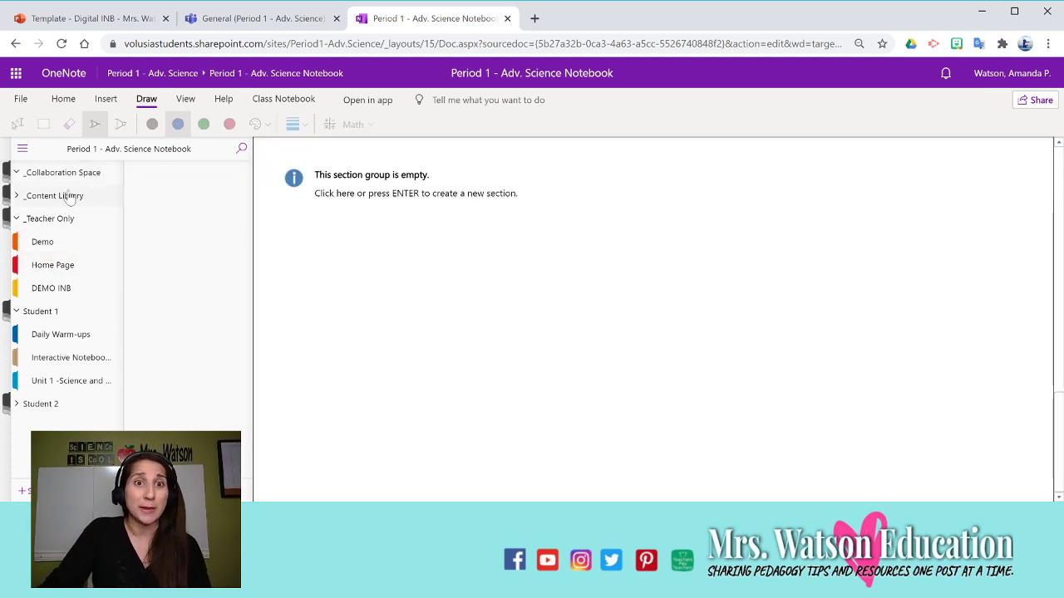
{"action": "left_click", "coordinate": [310, 105]}
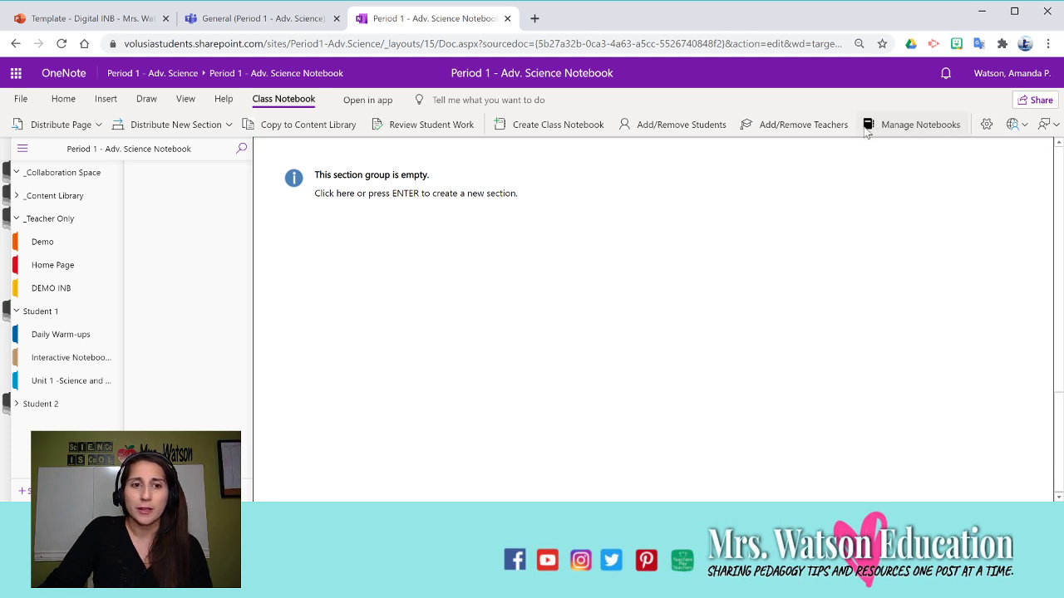
Switch back to Teams and lock the Collaboration Space in the Period 1 notebook's management settings.
{"action": "left_click", "coordinate": [266, 20]}
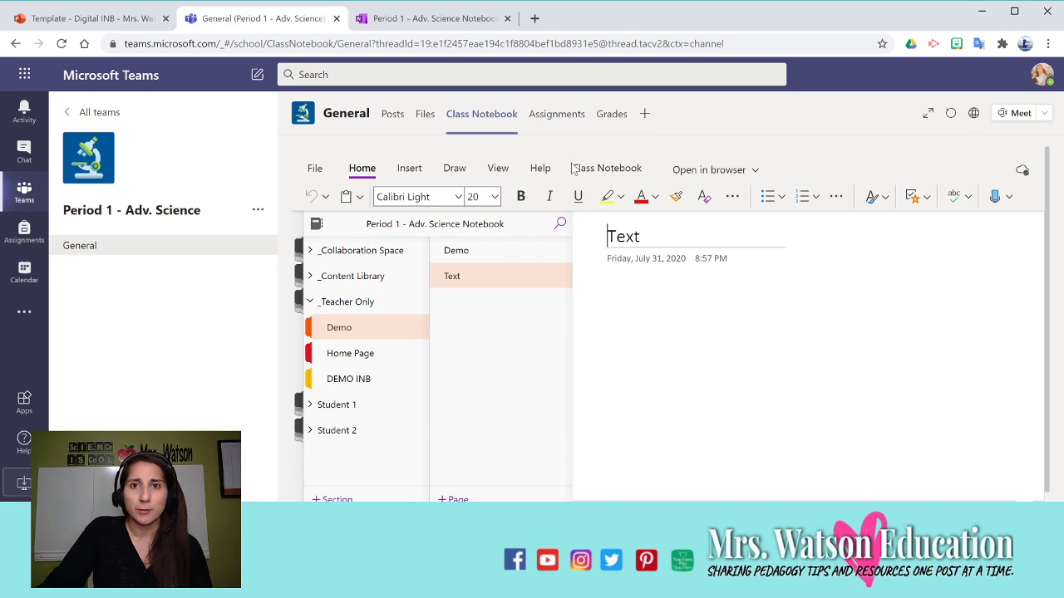
{"action": "left_click", "coordinate": [634, 173]}
{"action": "left_click", "coordinate": [872, 200]}
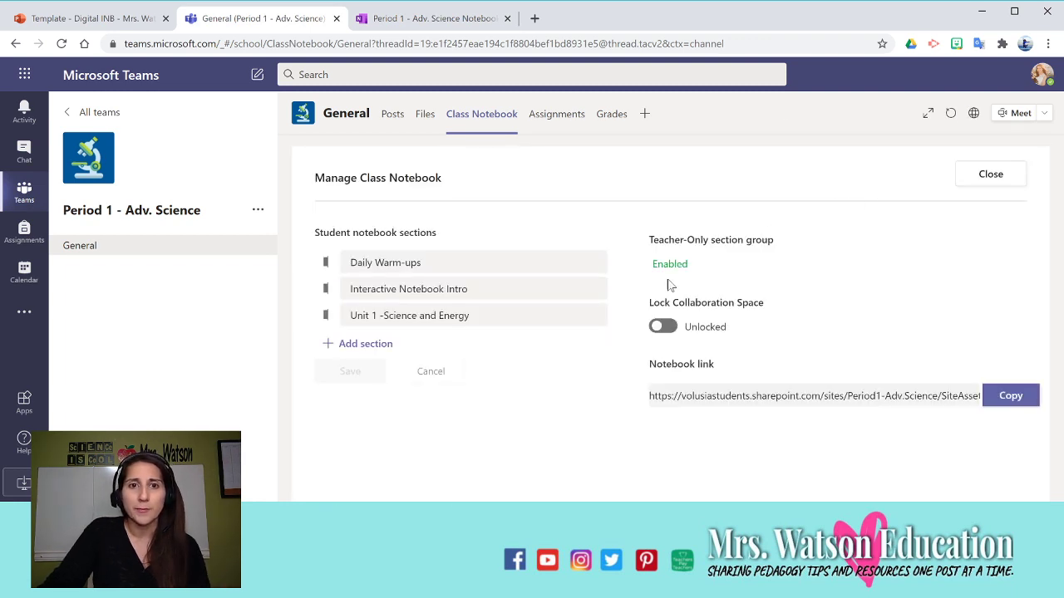
{"action": "left_click", "coordinate": [663, 330]}
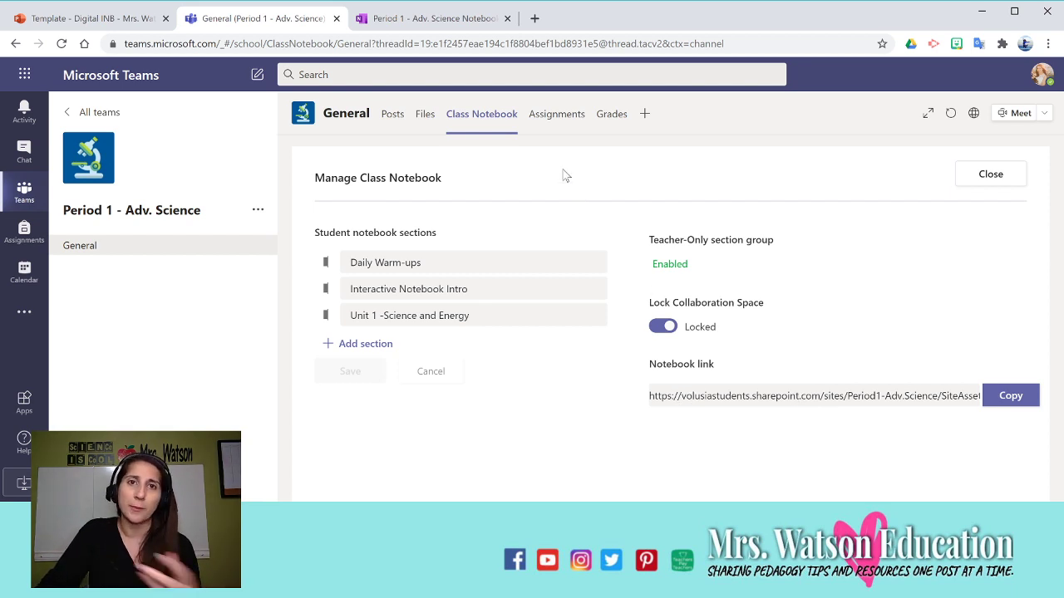
Return to OneNote on the web, expand the _Content Library section group, and collapse and re-expand _Teacher Only.
{"action": "left_click", "coordinate": [440, 22]}
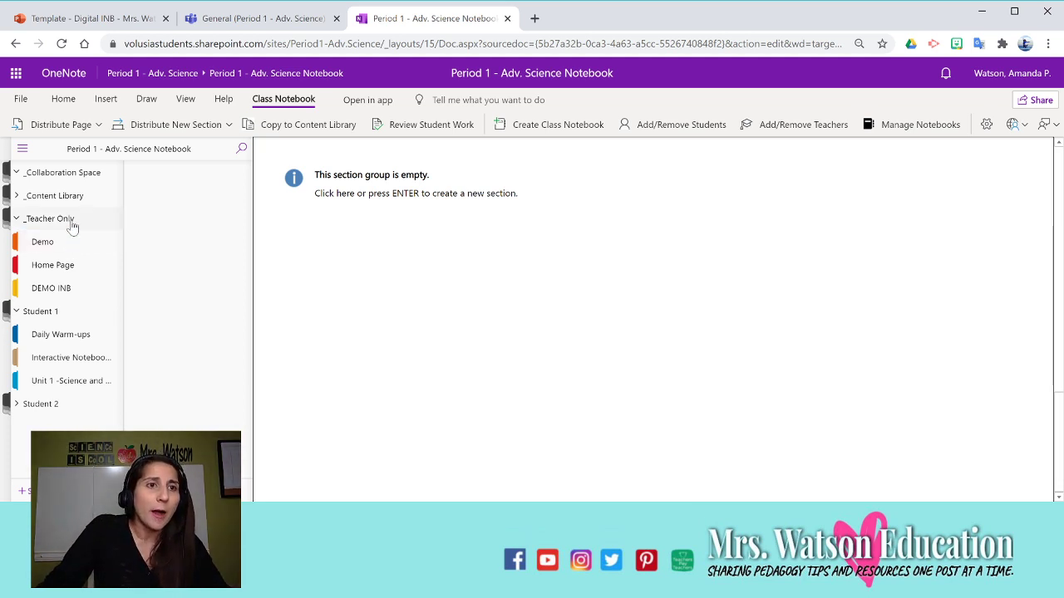
{"action": "left_click", "coordinate": [29, 203]}
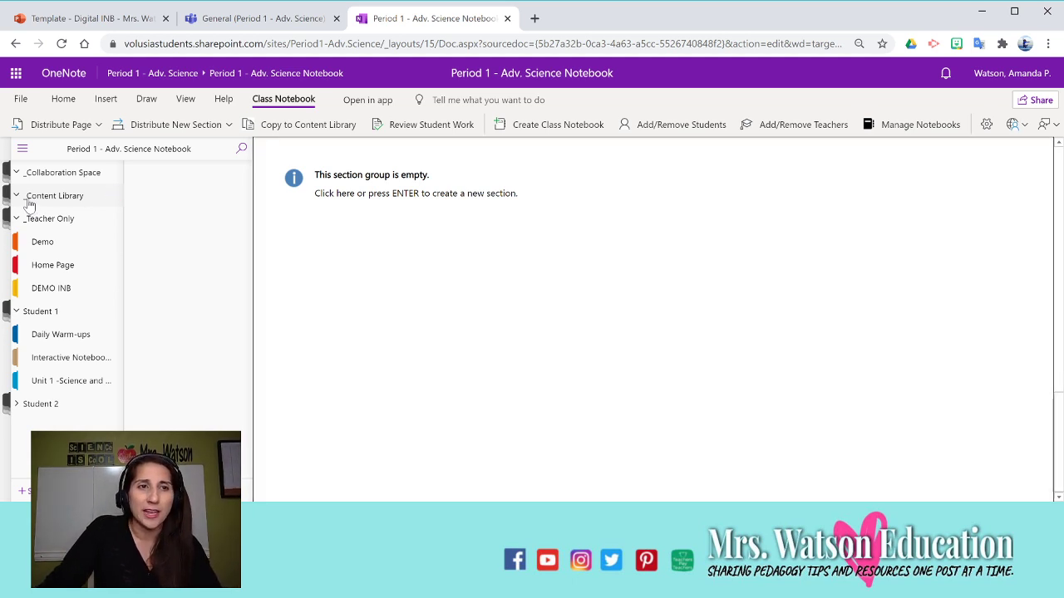
{"action": "left_click", "coordinate": [24, 221]}
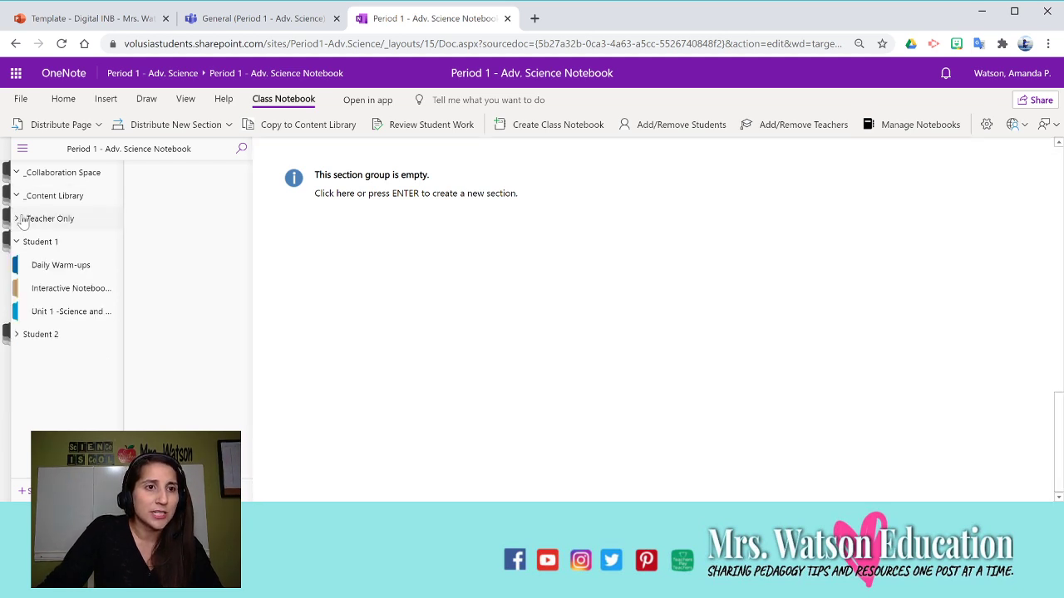
{"action": "left_click", "coordinate": [23, 222]}
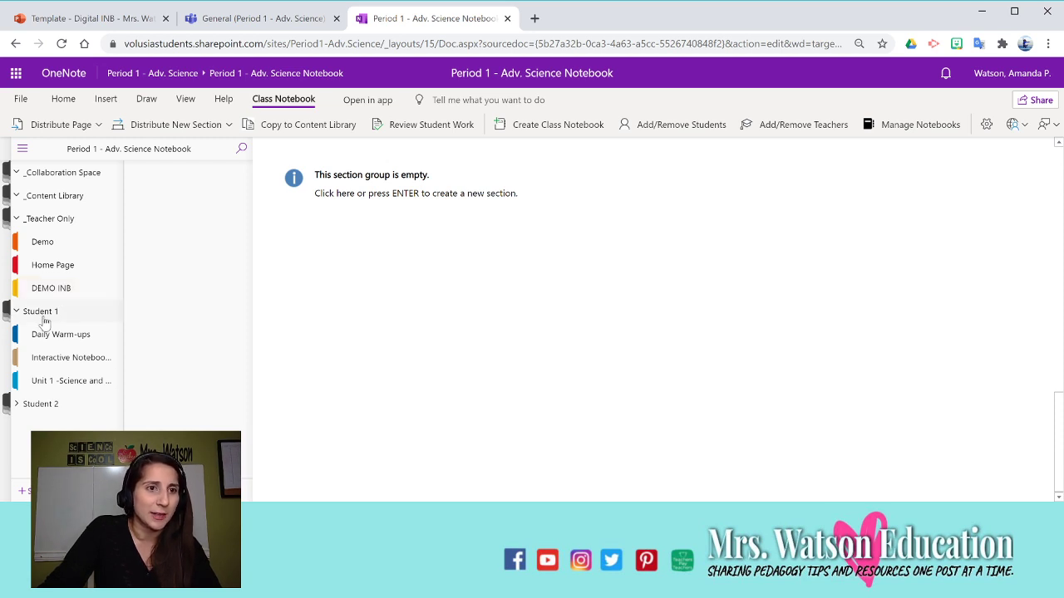
Expand the Student 1 and Student 2 section groups and move Daily Warm-ups below the Unit 1 section in Student 1.
{"action": "left_click", "coordinate": [17, 317]}
{"action": "left_click", "coordinate": [18, 319]}
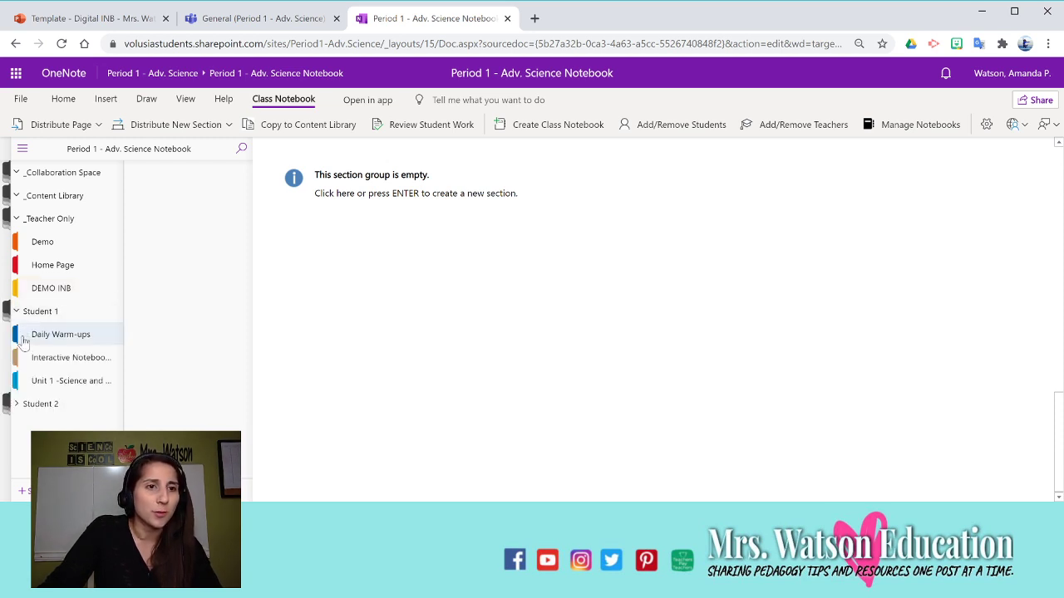
{"action": "left_click", "coordinate": [17, 407]}
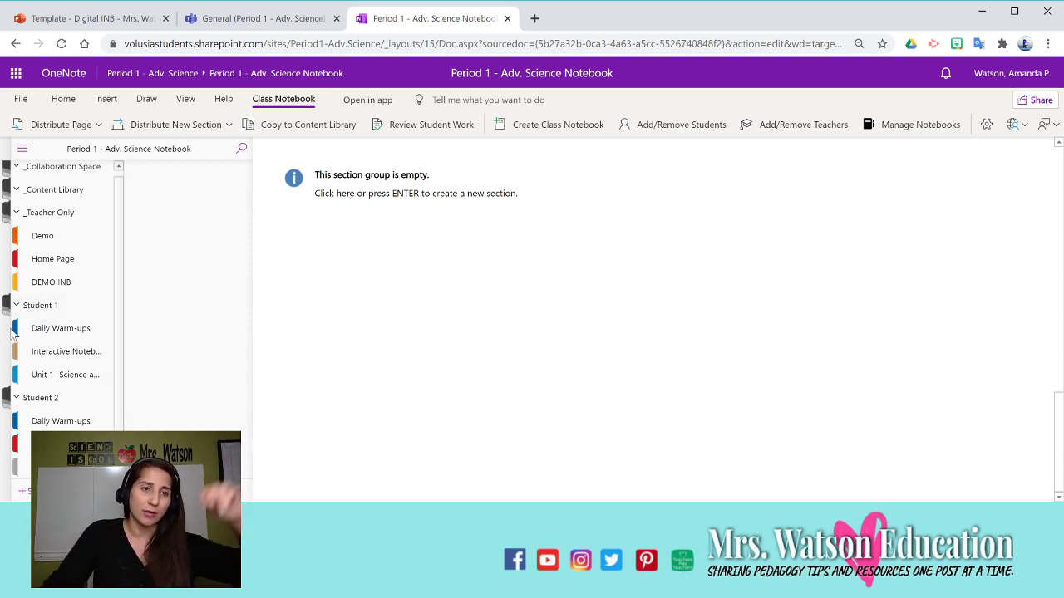
{"action": "left_click_drag", "start_coordinate": [13, 333], "coordinate": [17, 372]}
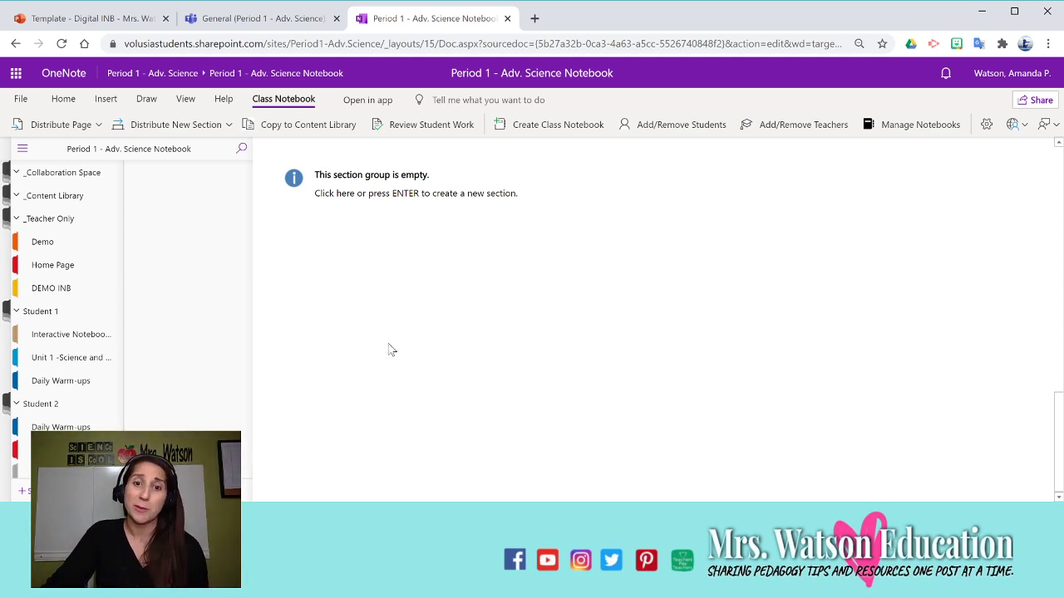
Collapse both student section groups and view the Demo and Text pages of the Demo section in _Teacher Only.
{"action": "left_click", "coordinate": [16, 310]}
{"action": "left_click", "coordinate": [17, 335]}
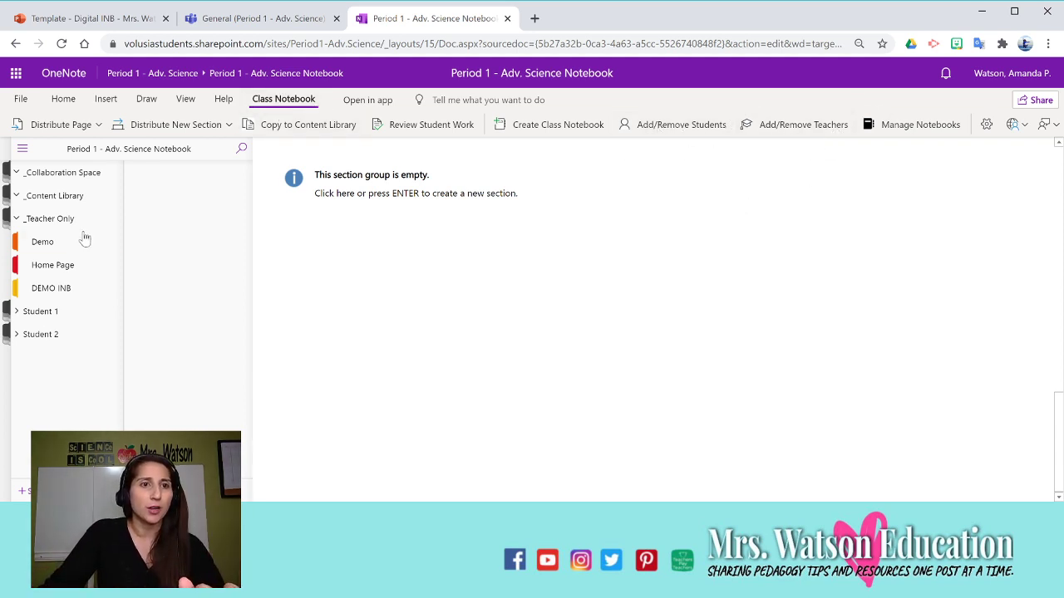
{"action": "left_click", "coordinate": [66, 104]}
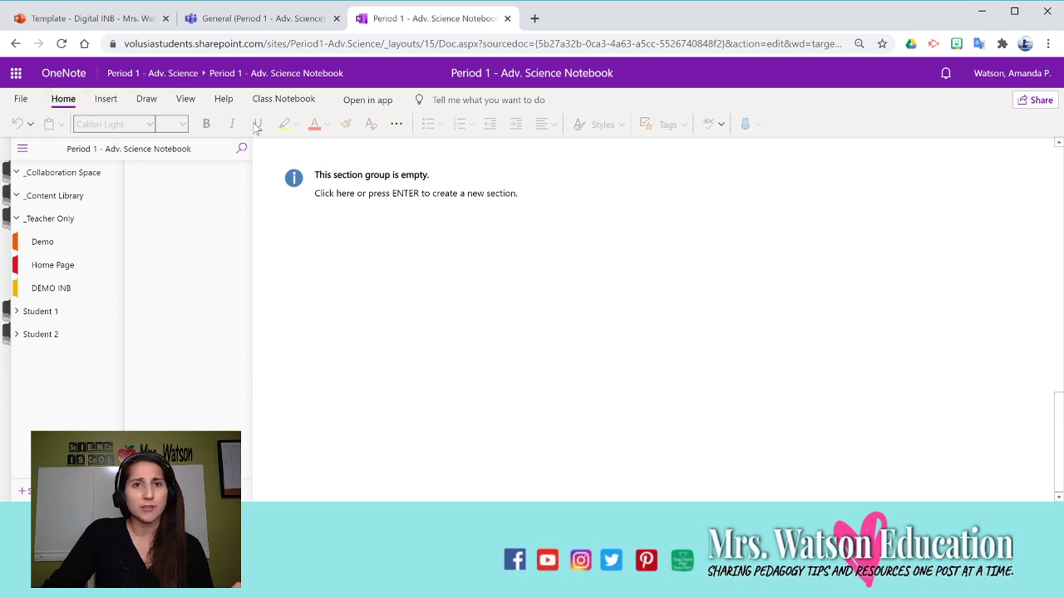
{"action": "left_click", "coordinate": [28, 243]}
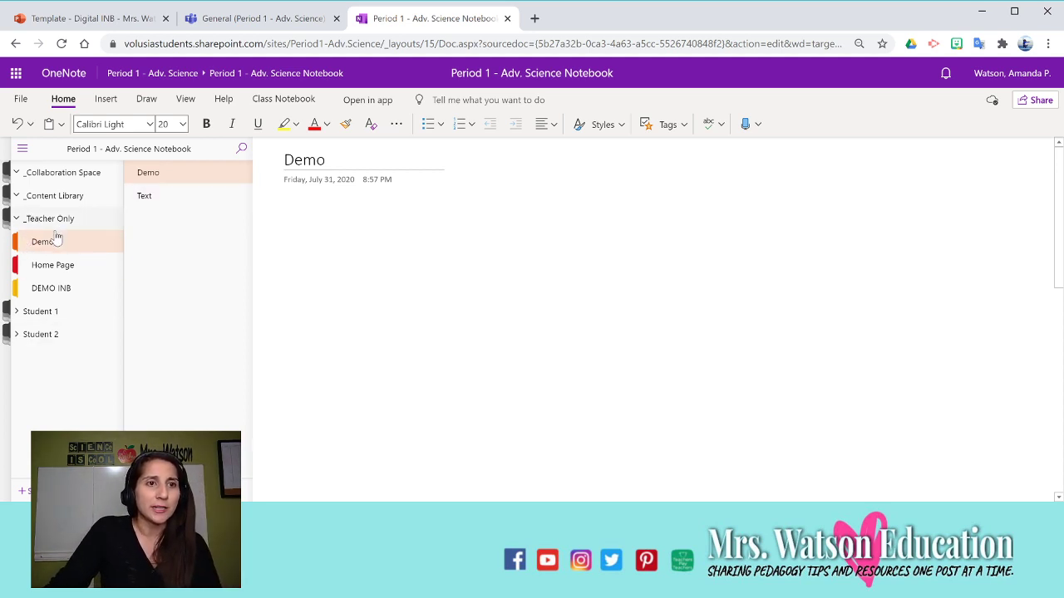
{"action": "left_click", "coordinate": [162, 199]}
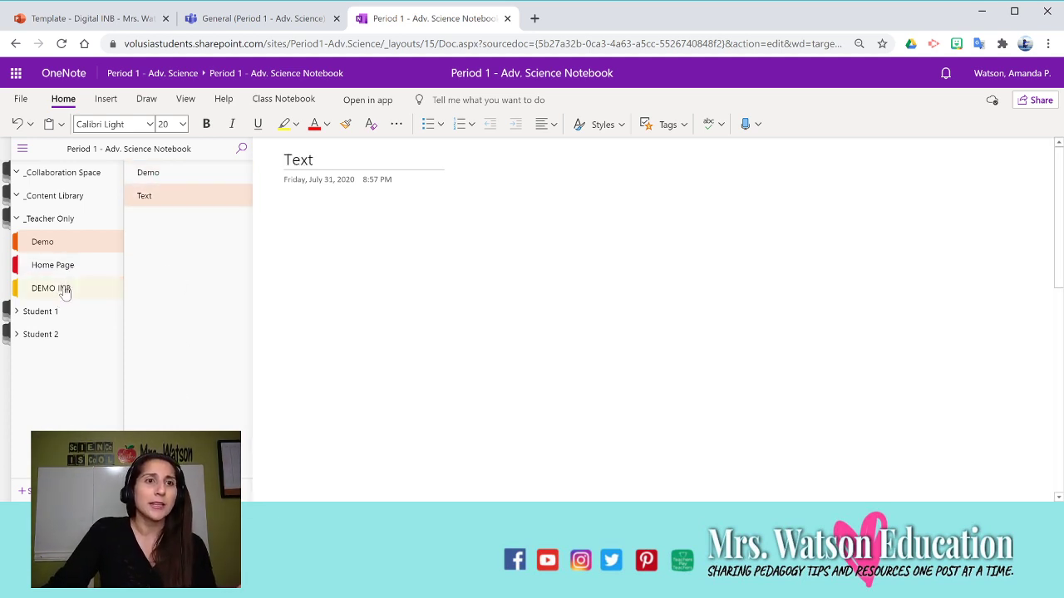
Expand Student 1, return to the Demo page and switch from pen drawing to text entry.
{"action": "left_click", "coordinate": [24, 313]}
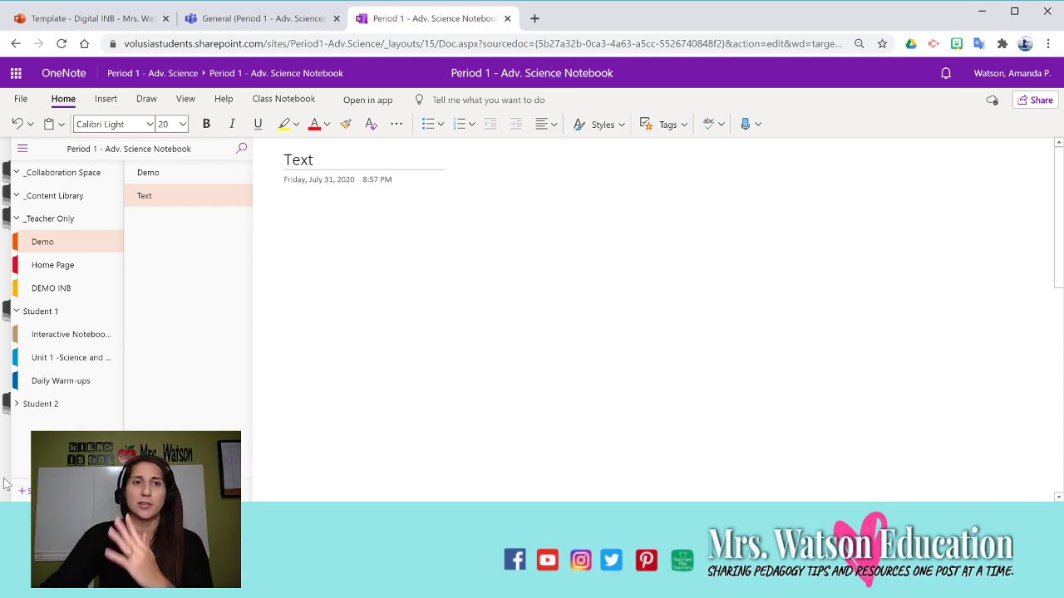
{"action": "left_click", "coordinate": [43, 242]}
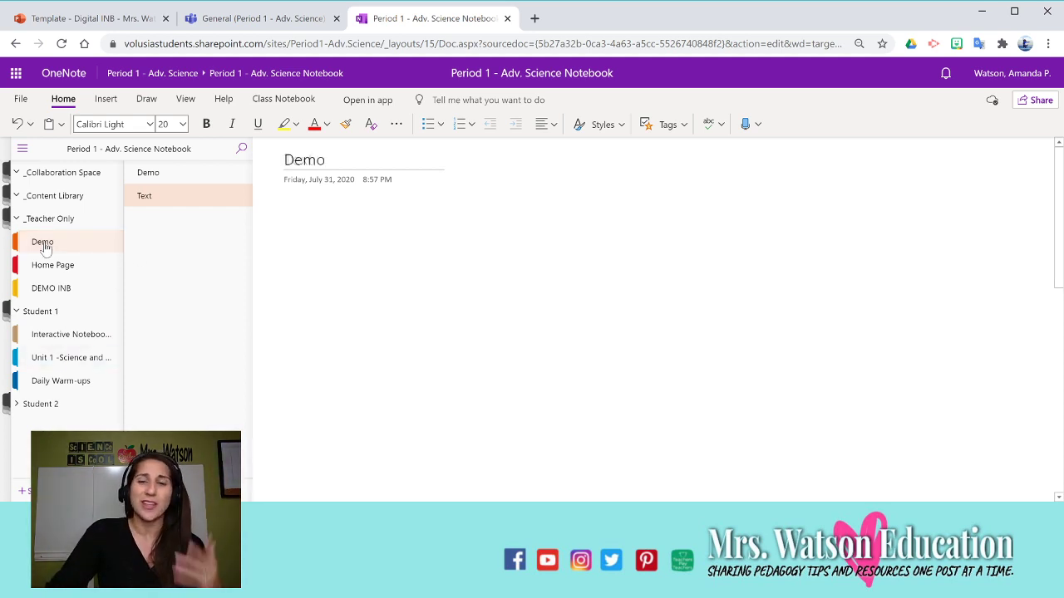
{"action": "left_click", "coordinate": [208, 183]}
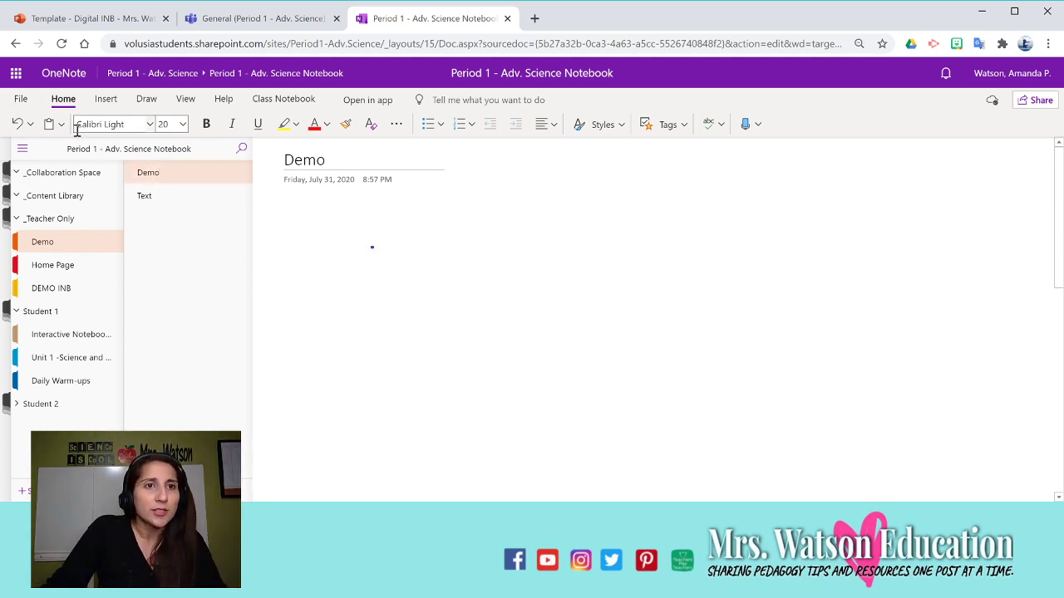
{"action": "left_click", "coordinate": [146, 99]}
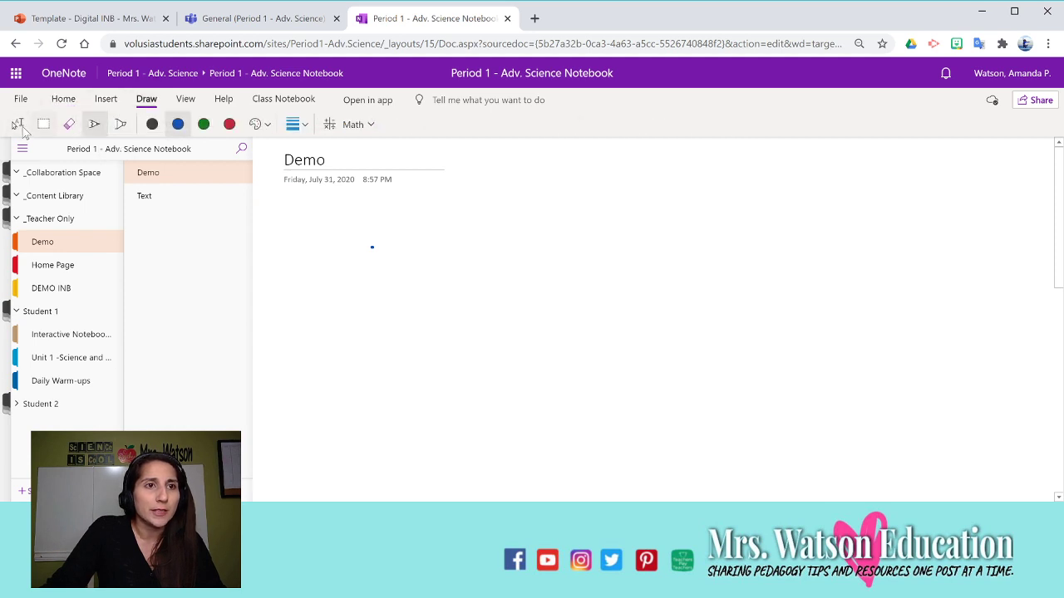
{"action": "left_click", "coordinate": [64, 99]}
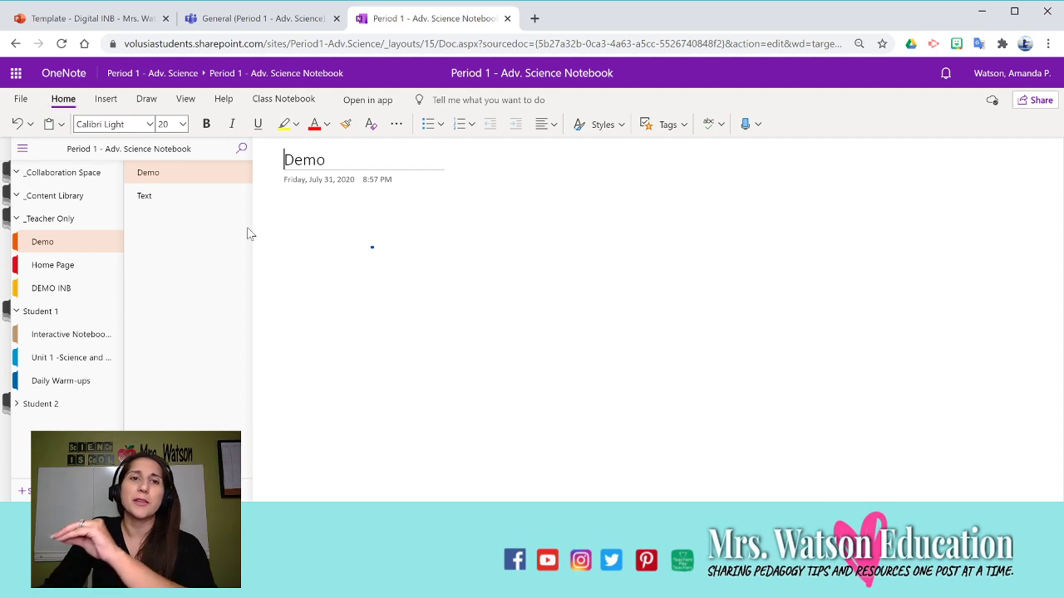
Add separate text notes reading "Hi!!" and "Hello!" at different spots on the Demo page.
{"action": "left_click", "coordinate": [330, 226]}
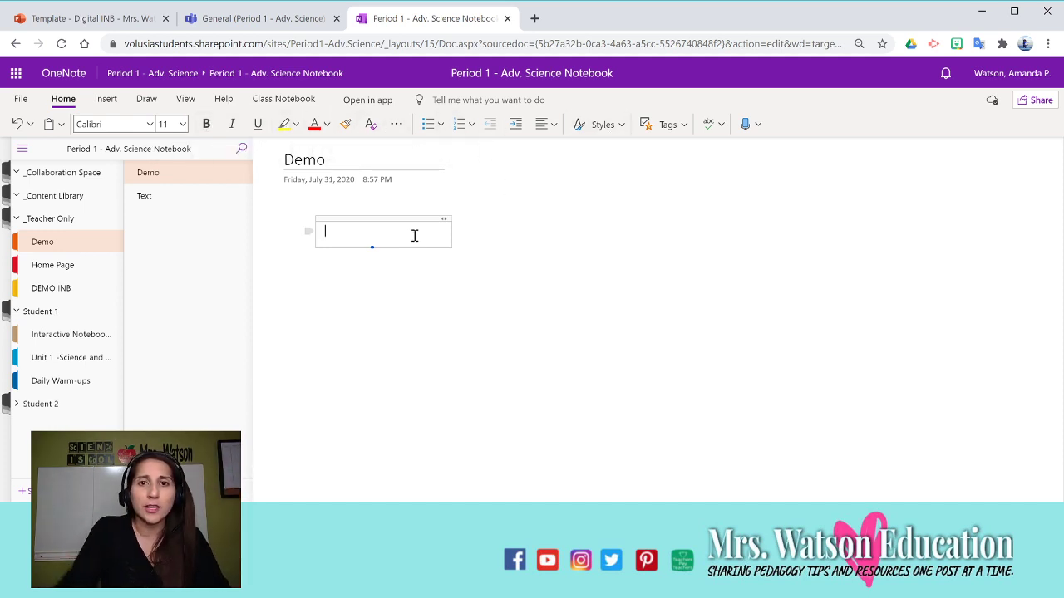
{"action": "left_click", "coordinate": [628, 254]}
{"action": "left_click", "coordinate": [572, 373]}
{"action": "left_click", "coordinate": [386, 397]}
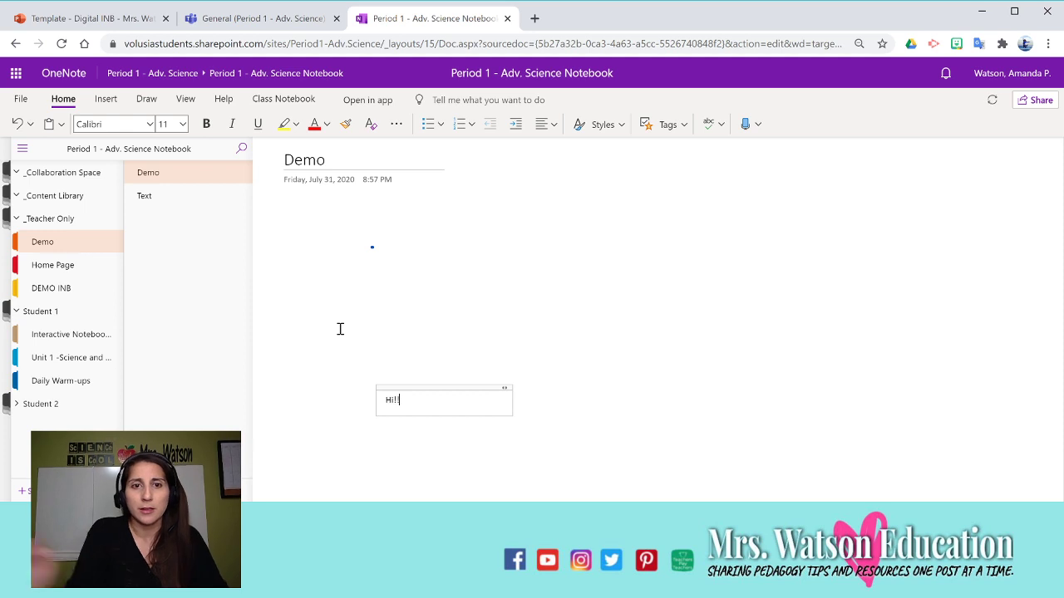
{"action": "left_click", "coordinate": [340, 330]}
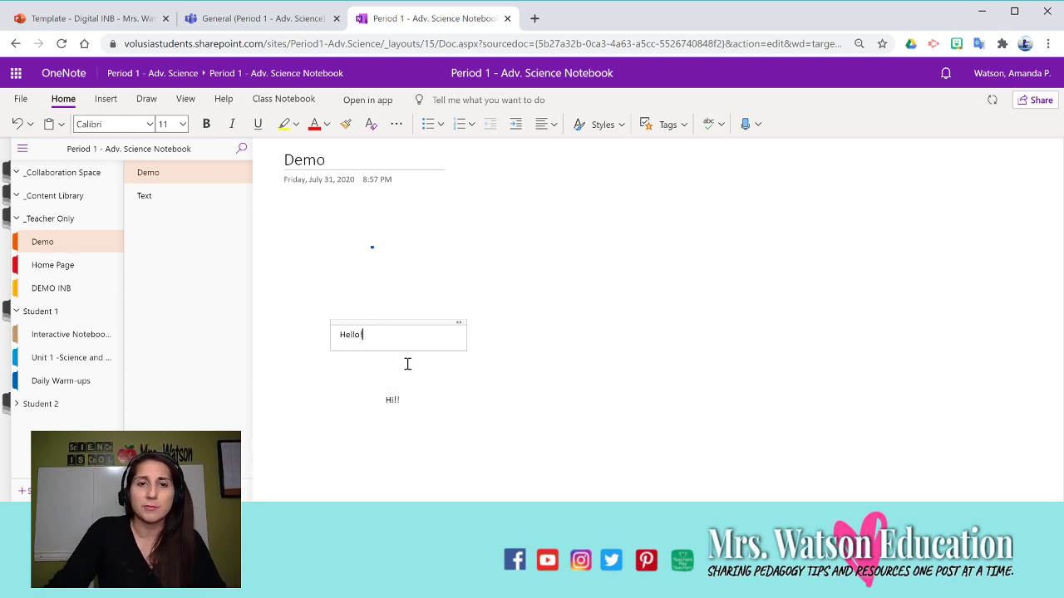
{"action": "left_click", "coordinate": [486, 399]}
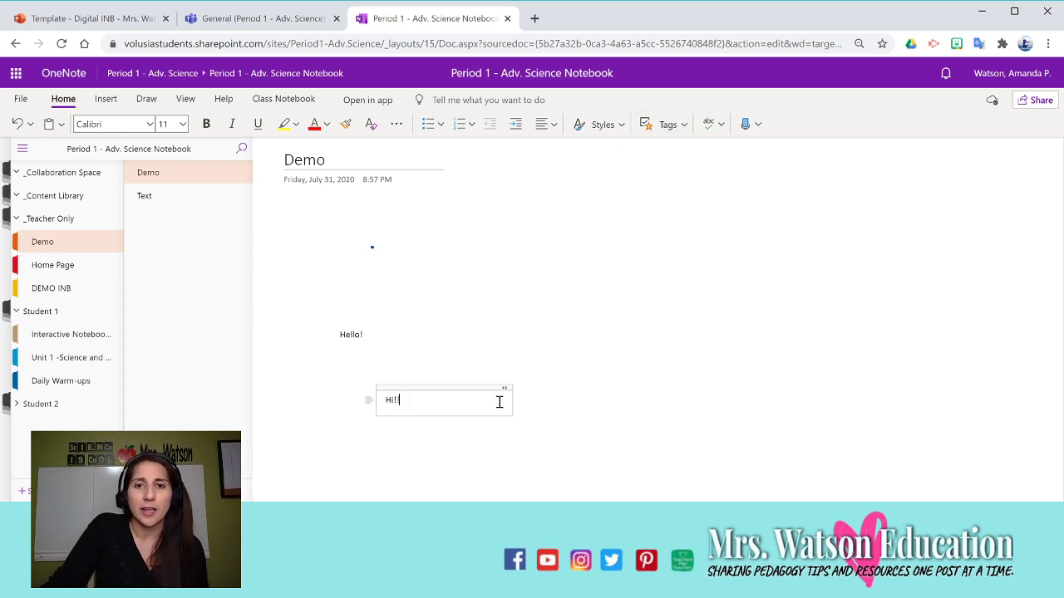
Delete the "Hello!" and "Hi!!" notes and the stray ink dot from the Demo page.
{"action": "left_click", "coordinate": [374, 320]}
{"action": "key", "text": "BackSpace"}
{"action": "key", "text": "BackSpace"}
{"action": "key", "text": "BackSpace"}
{"action": "left_click", "coordinate": [446, 386]}
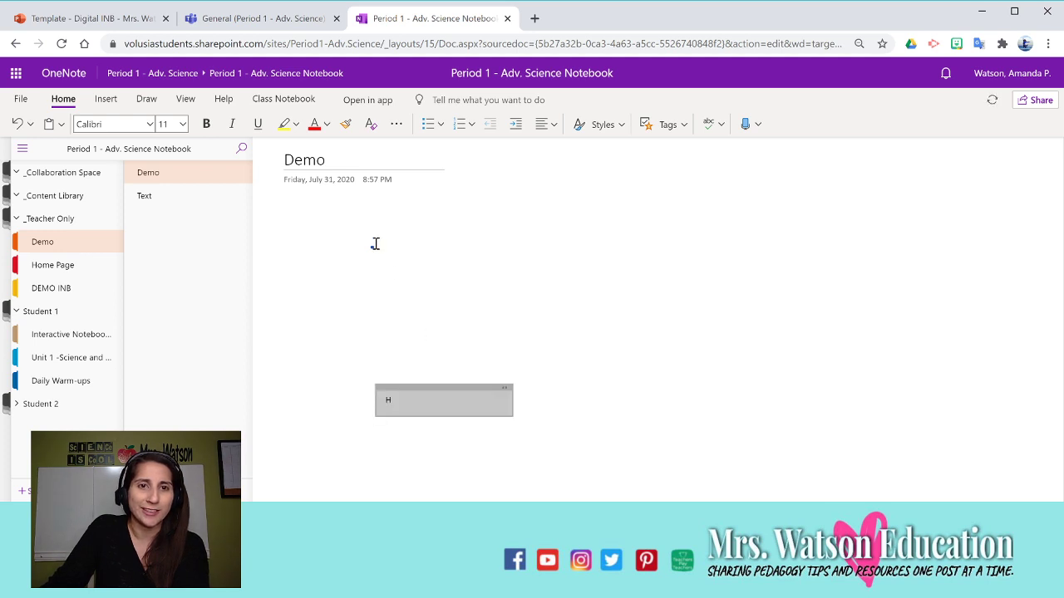
{"action": "key", "text": "BackSpace"}
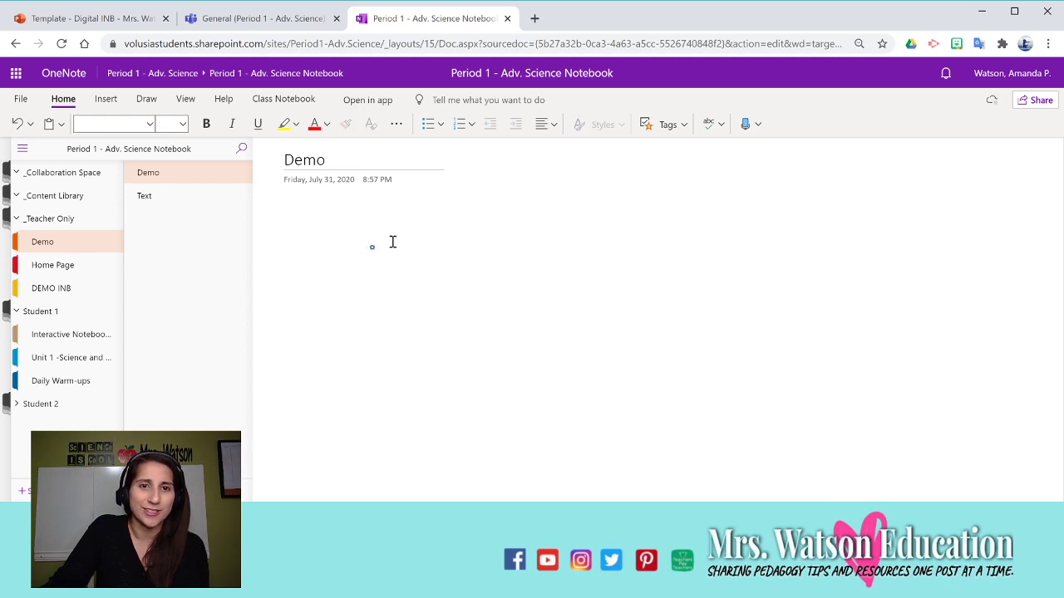
Create a To Do checklist on the Demo page with the items "Homework" and "TEst on".
{"action": "left_click", "coordinate": [669, 125]}
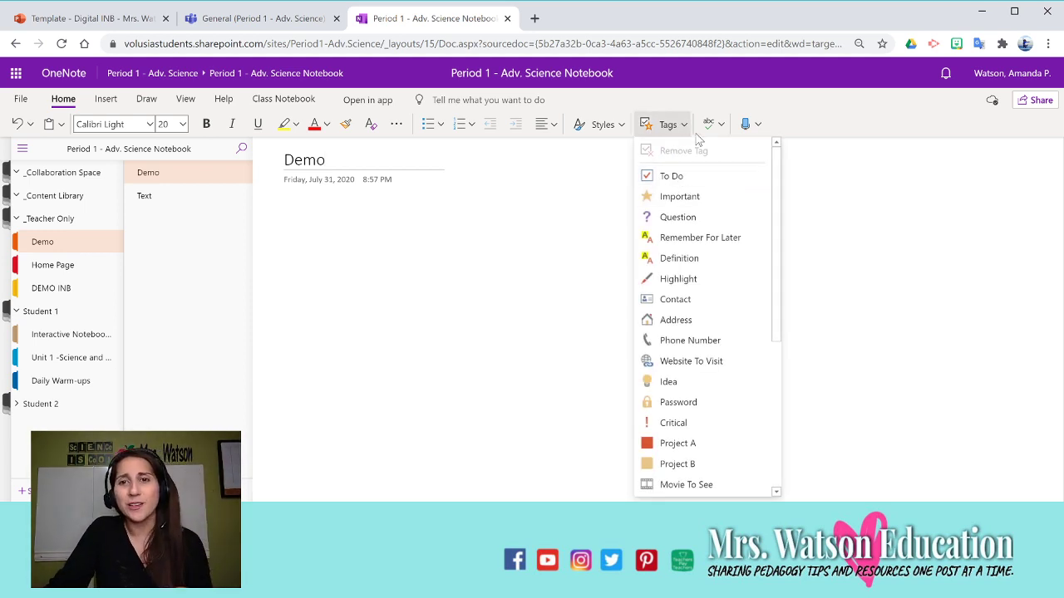
{"action": "left_click", "coordinate": [669, 178]}
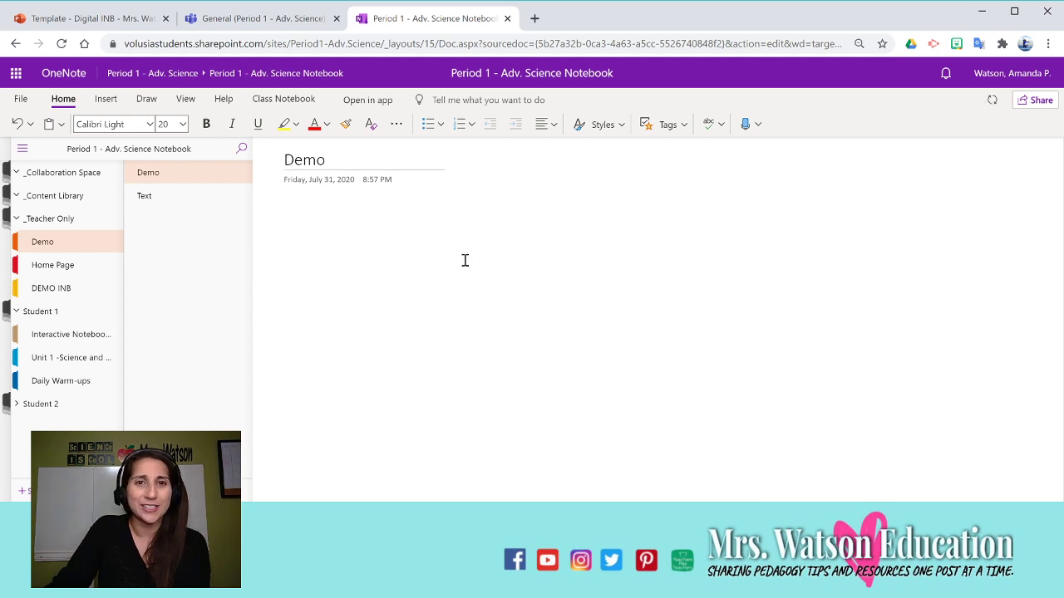
{"action": "left_click", "coordinate": [683, 129]}
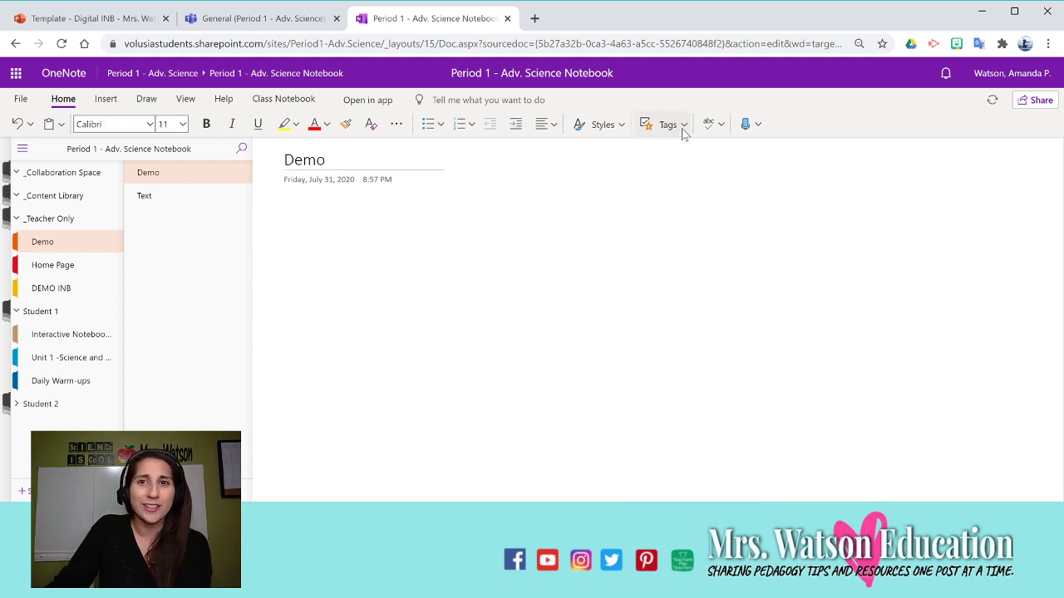
{"action": "left_click", "coordinate": [673, 176]}
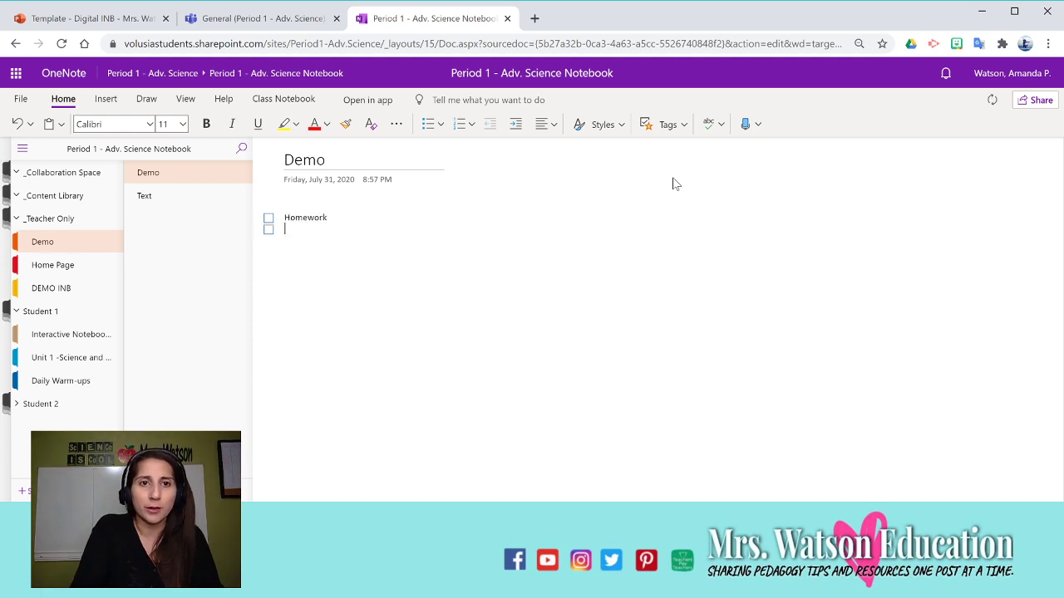
{"action": "type", "text": "t o"}
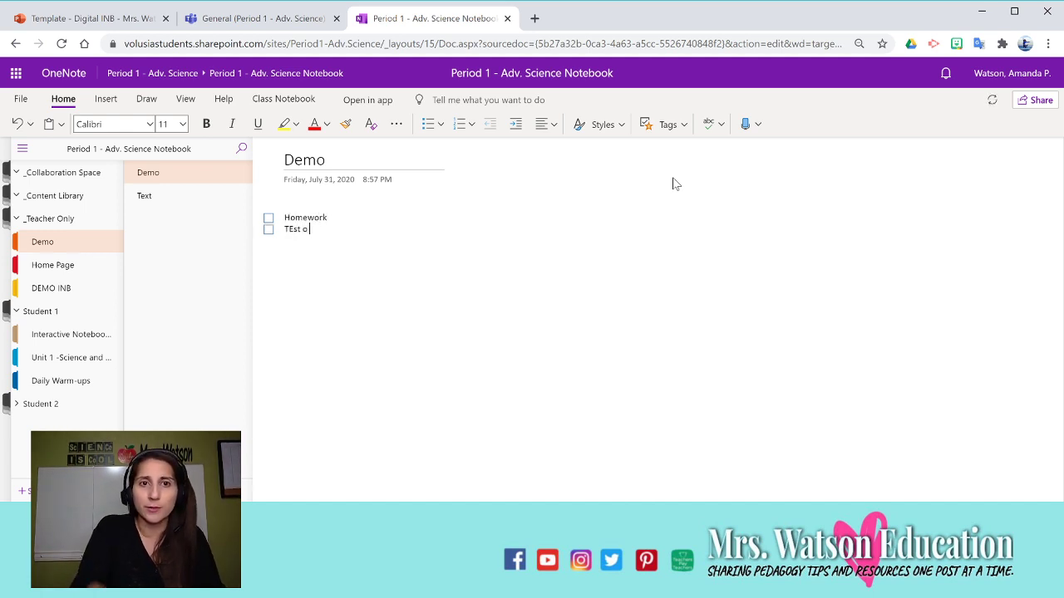
{"action": "type", "text": "n"}
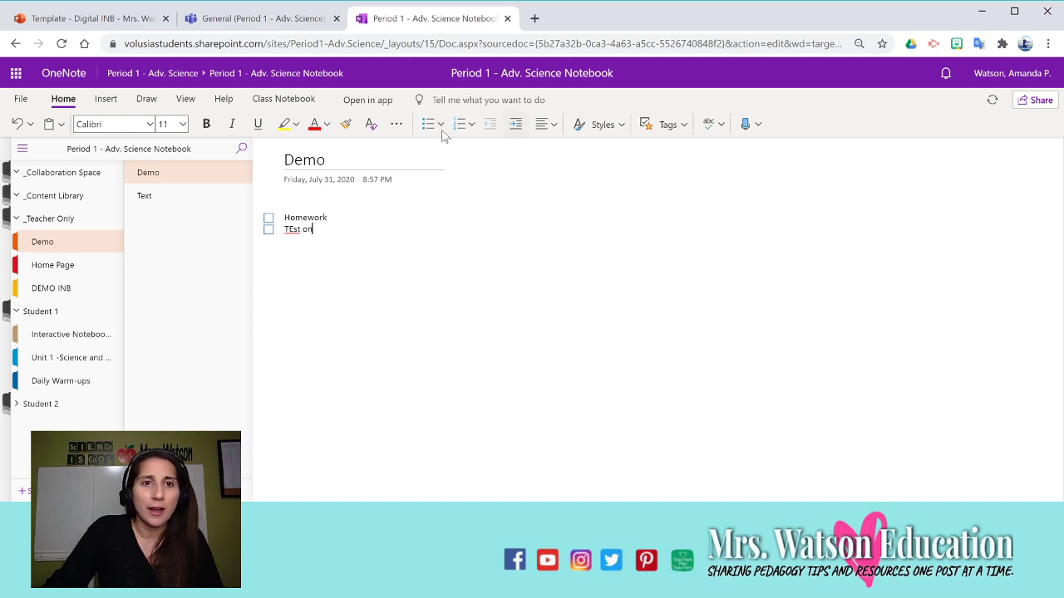
Check off both To Do items and add an Important tag to the "TEst on" item.
{"action": "left_click", "coordinate": [270, 219]}
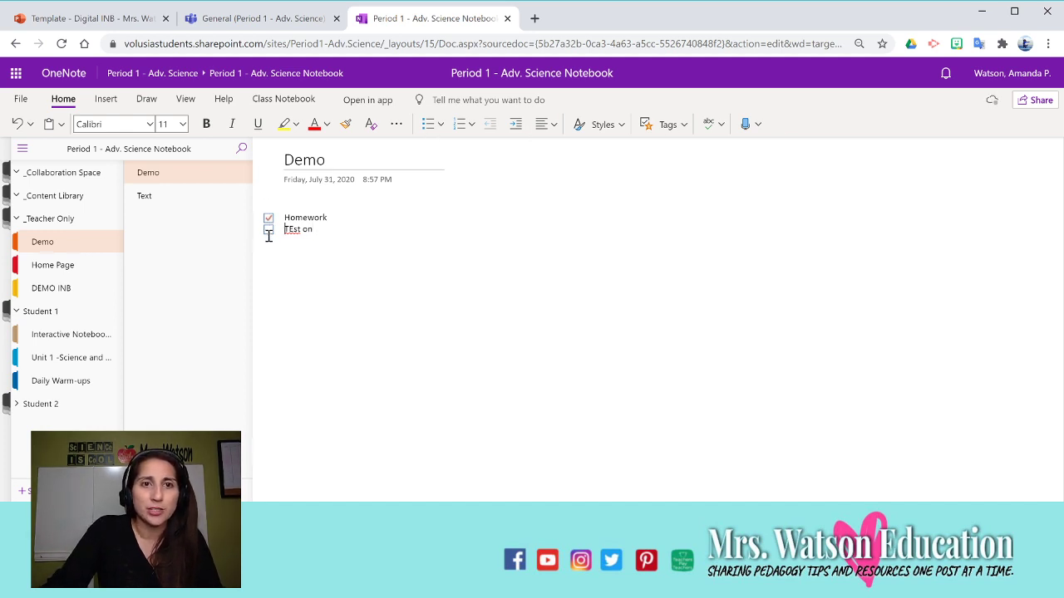
{"action": "left_click", "coordinate": [268, 230]}
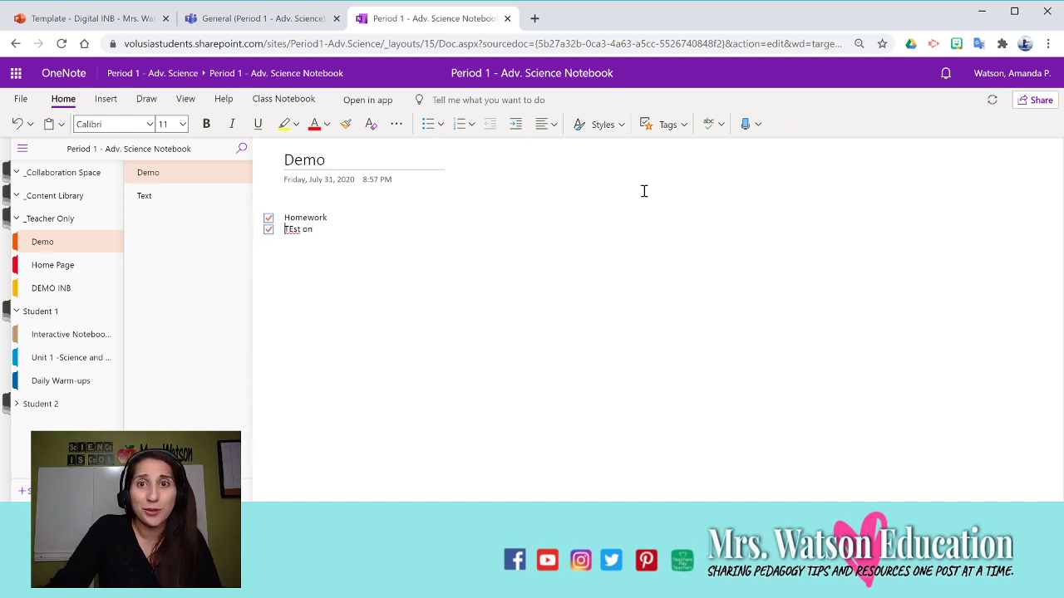
{"action": "left_click", "coordinate": [684, 126]}
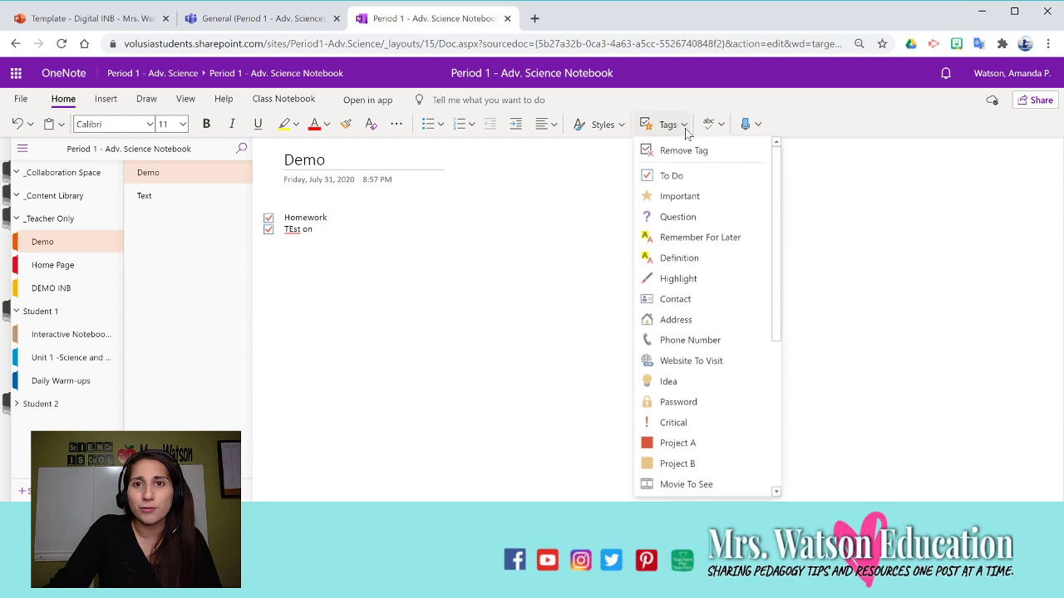
{"action": "left_click", "coordinate": [680, 197]}
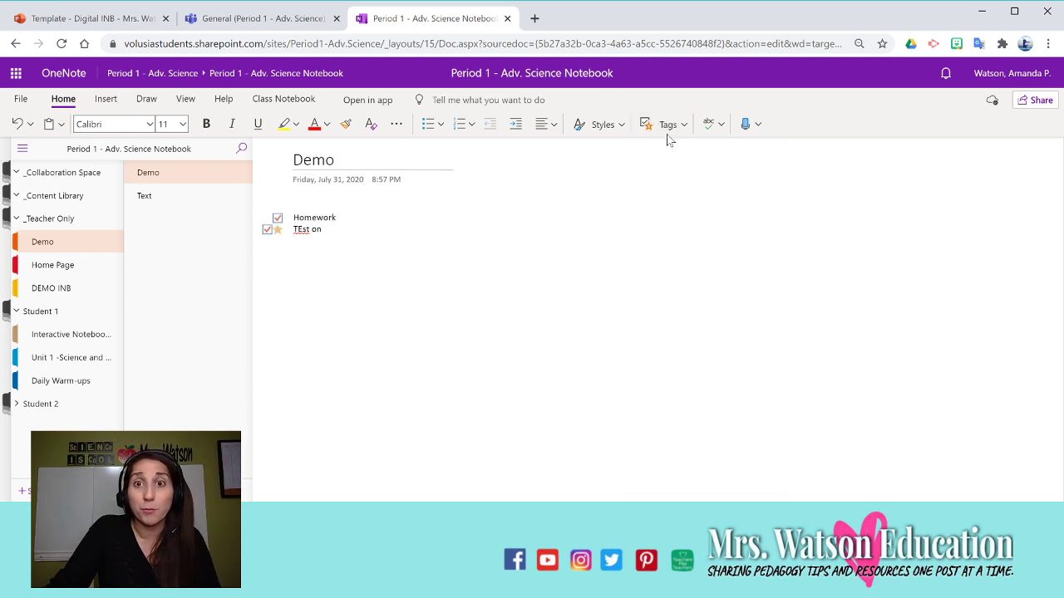
Add a separate note with a Question tag reading "How does this thing work?" on the Demo page.
{"action": "left_click", "coordinate": [637, 309]}
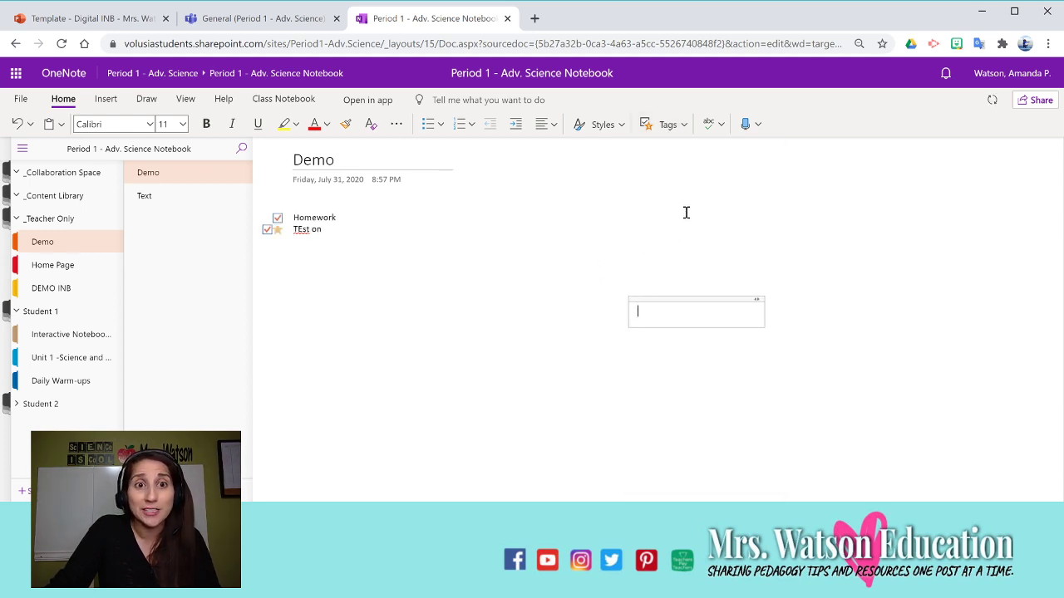
{"action": "left_click", "coordinate": [675, 124]}
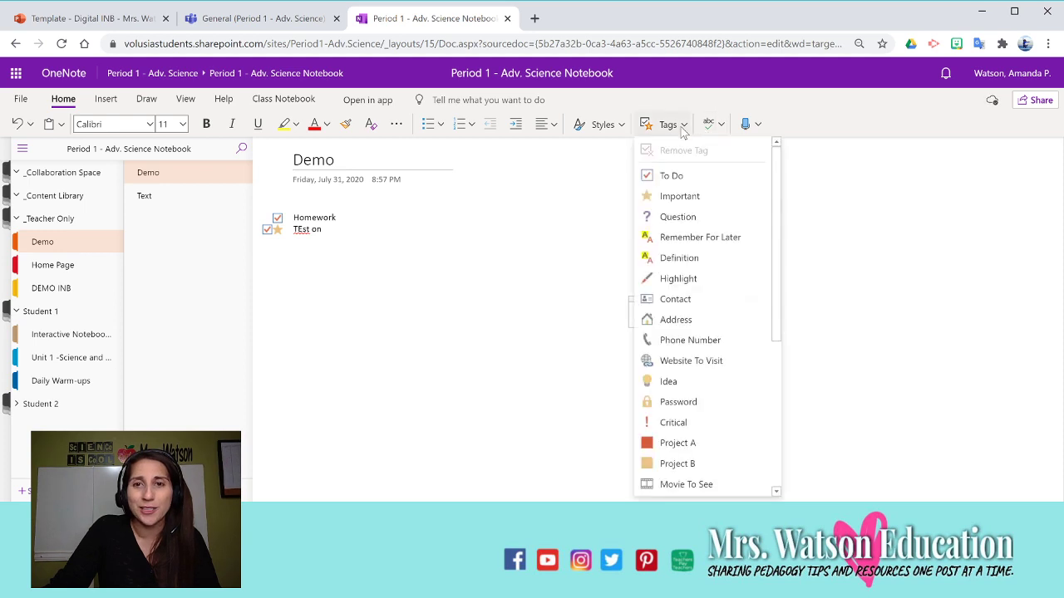
{"action": "left_click", "coordinate": [696, 217]}
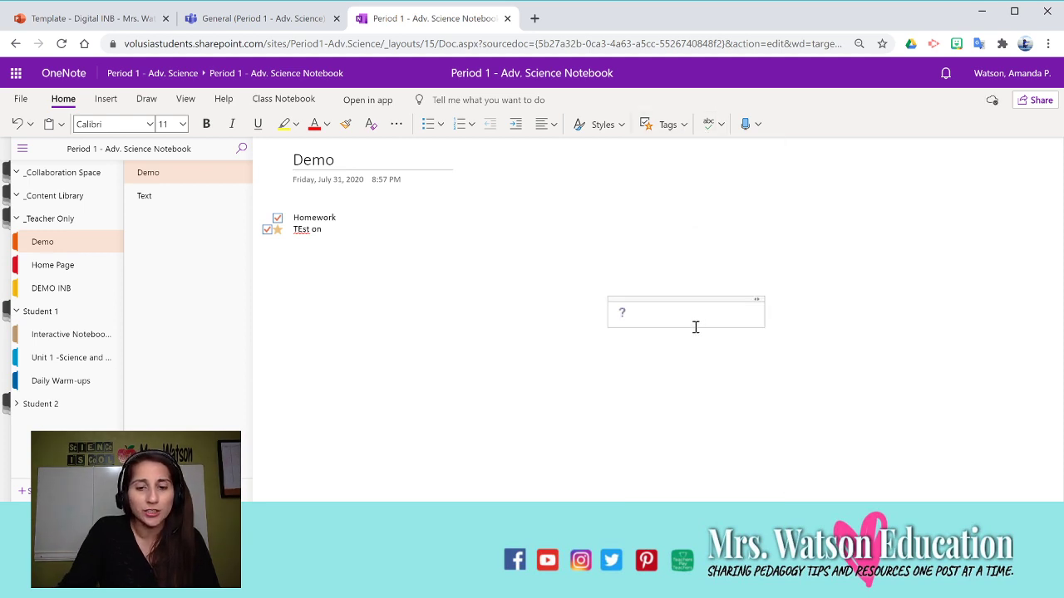
{"action": "type", "text": "How does this thing work?"}
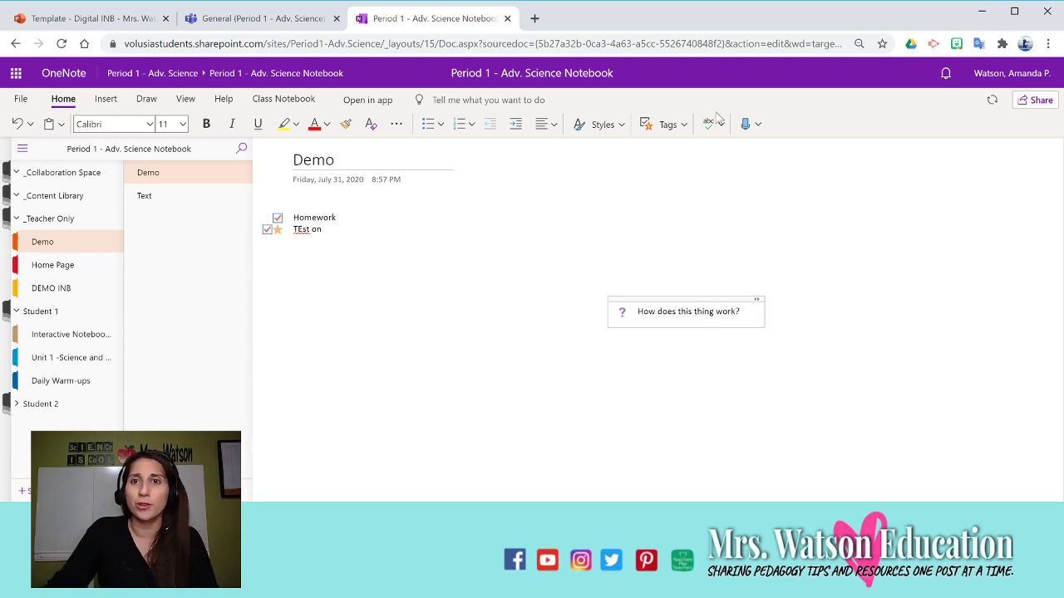
Dictate a short spoken introduction into a new note on the Demo page and stop the dictation.
{"action": "left_click", "coordinate": [718, 208]}
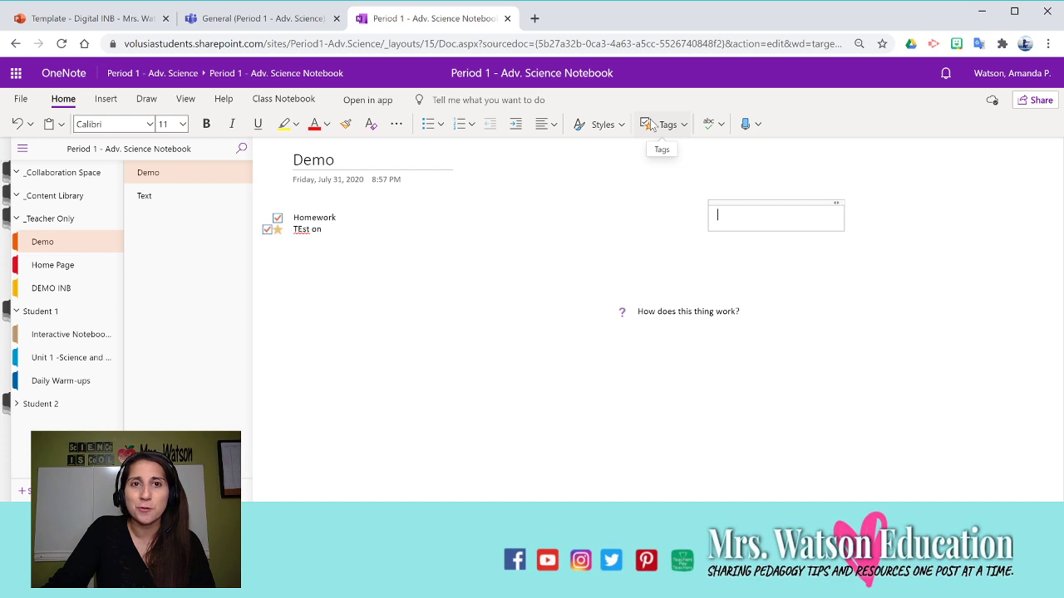
{"action": "left_click", "coordinate": [762, 123]}
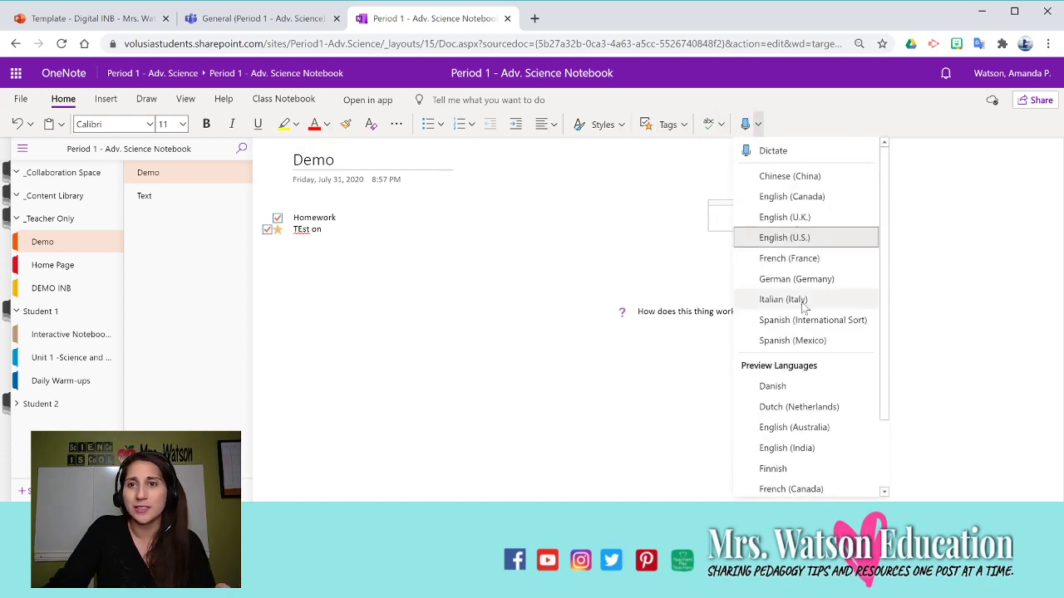
{"action": "left_click", "coordinate": [762, 257]}
{"action": "left_click", "coordinate": [745, 127]}
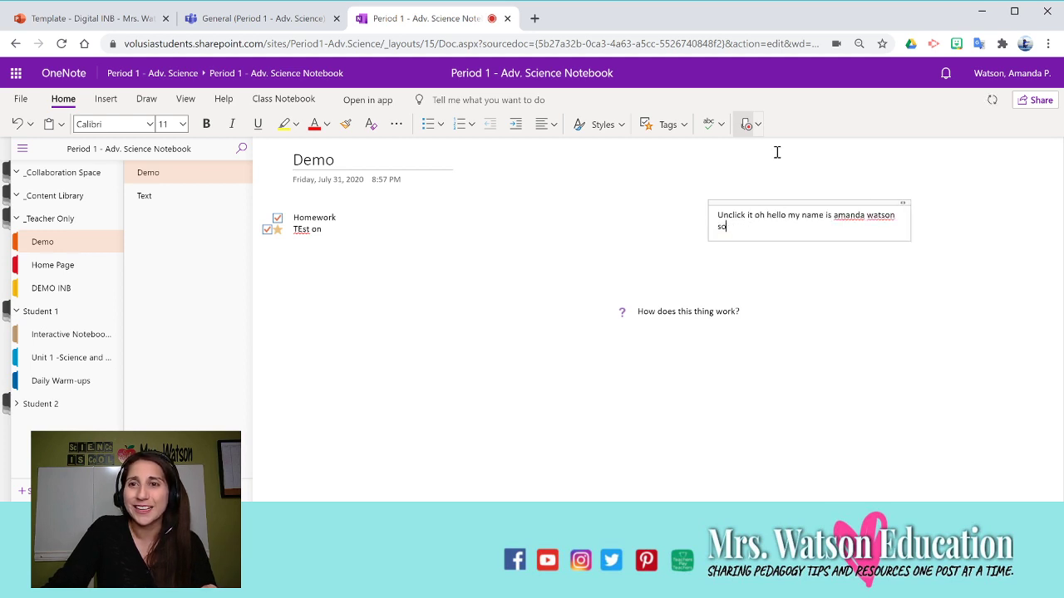
{"action": "left_click", "coordinate": [747, 124]}
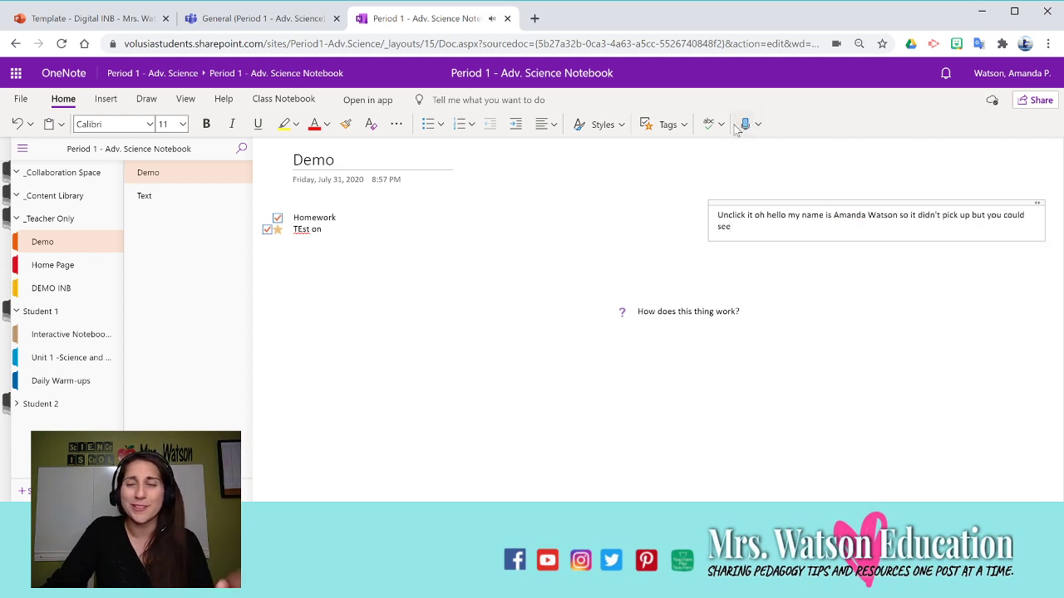
Delete the dictated note, the question note and the Homework checklist from the Demo page.
{"action": "left_click", "coordinate": [1007, 204]}
{"action": "key", "text": "Delete"}
{"action": "left_click", "coordinate": [762, 305]}
{"action": "left_click", "coordinate": [749, 296]}
{"action": "key", "text": "Delete"}
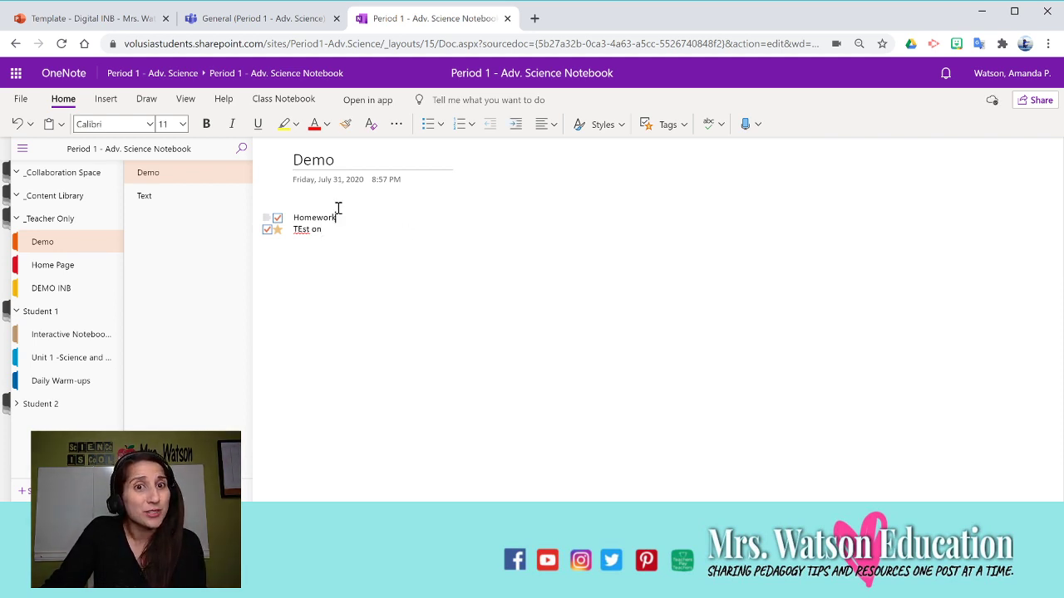
{"action": "left_click_drag", "start_coordinate": [319, 231], "coordinate": [252, 208]}
{"action": "key", "text": "Delete"}
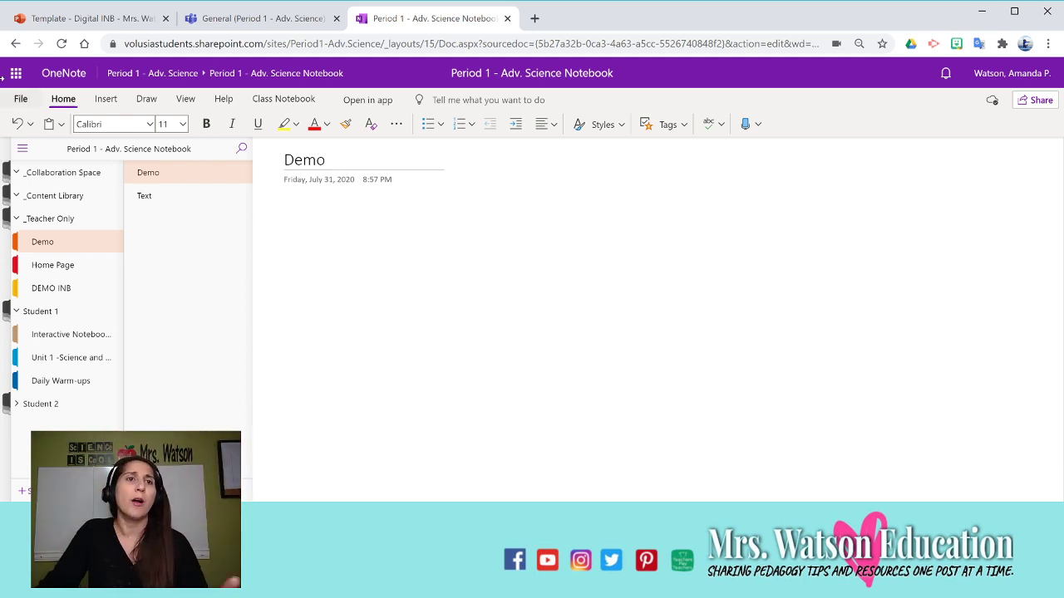
Insert Digital Worksheet.pdf as a file printout on the Demo page.
{"action": "left_click", "coordinate": [104, 99]}
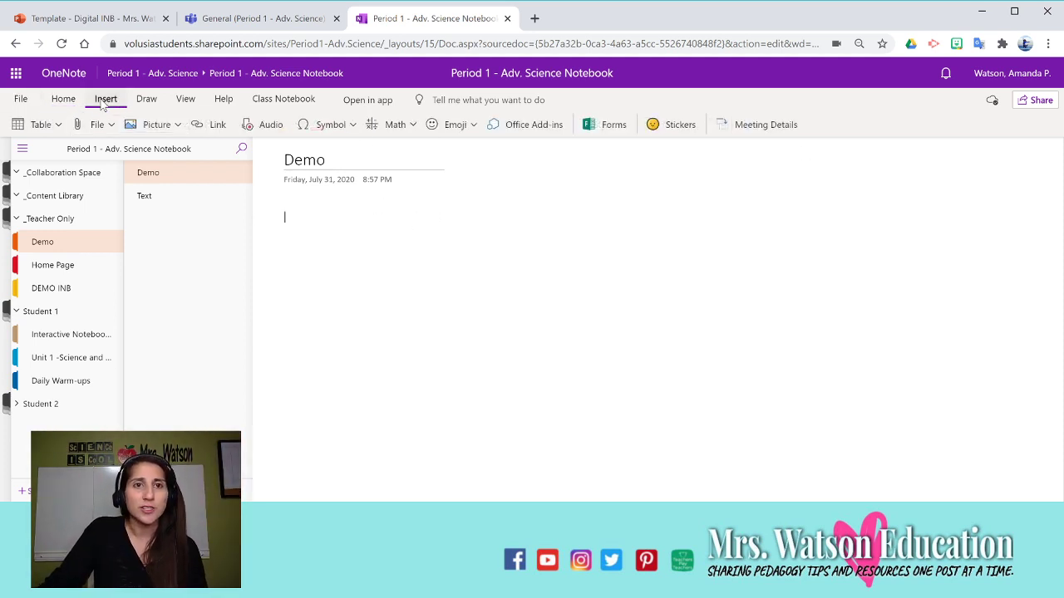
{"action": "left_click", "coordinate": [59, 125]}
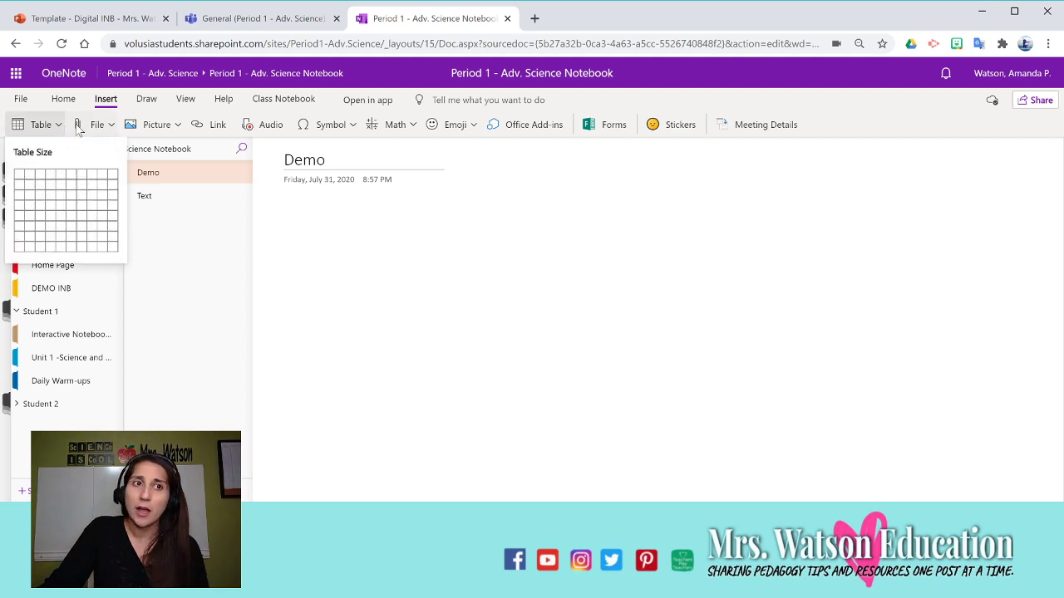
{"action": "left_click", "coordinate": [95, 124]}
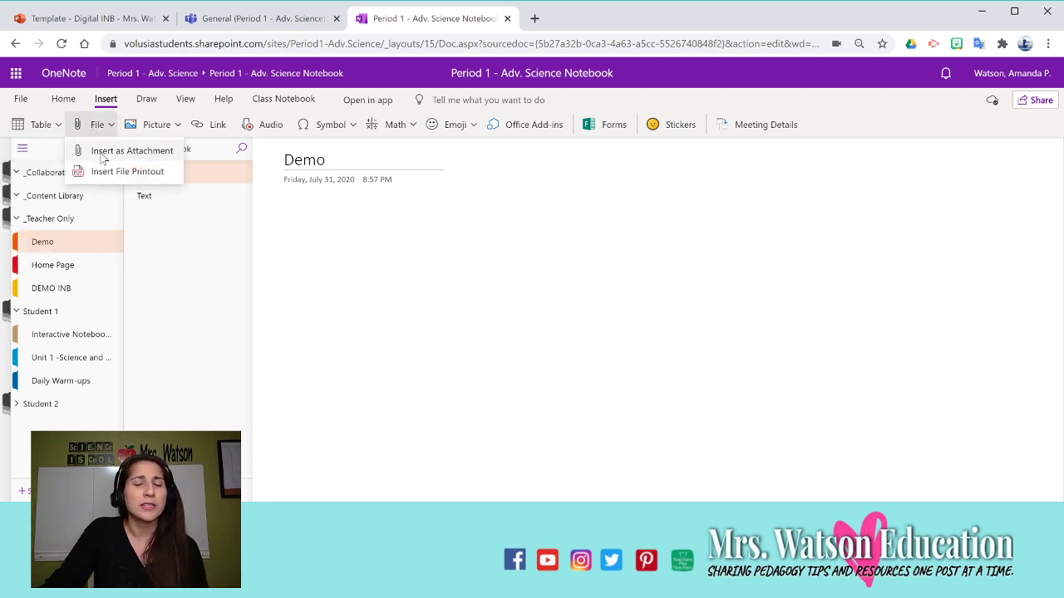
{"action": "left_click", "coordinate": [169, 171]}
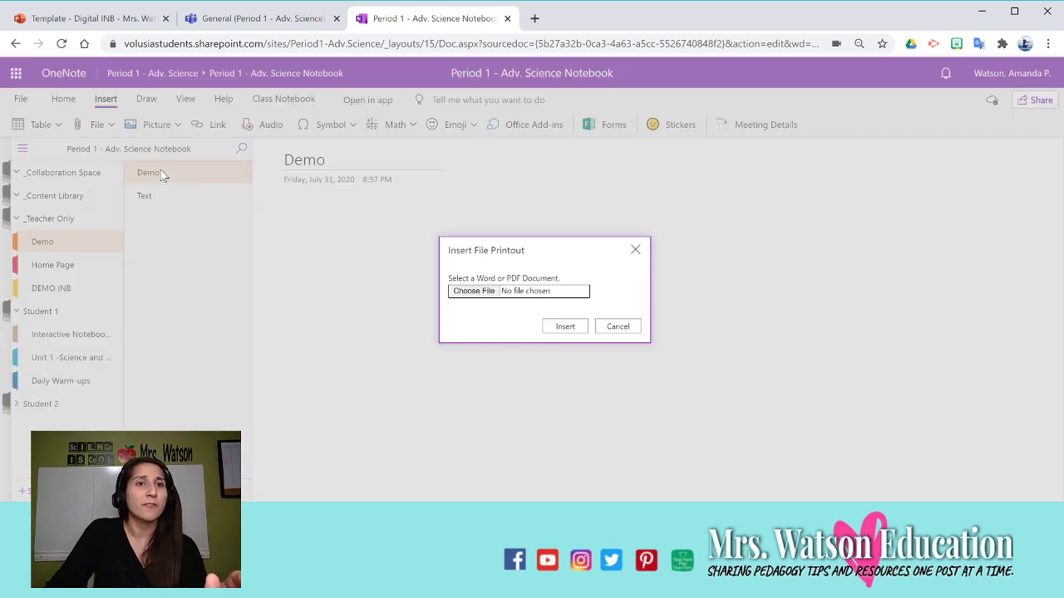
{"action": "left_click", "coordinate": [480, 297]}
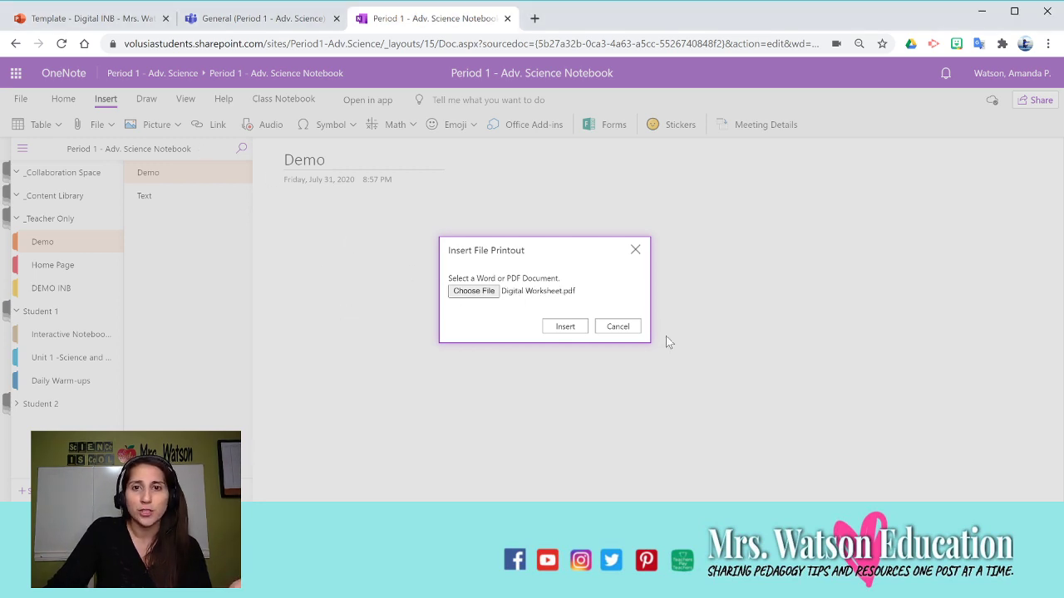
{"action": "left_click", "coordinate": [572, 329]}
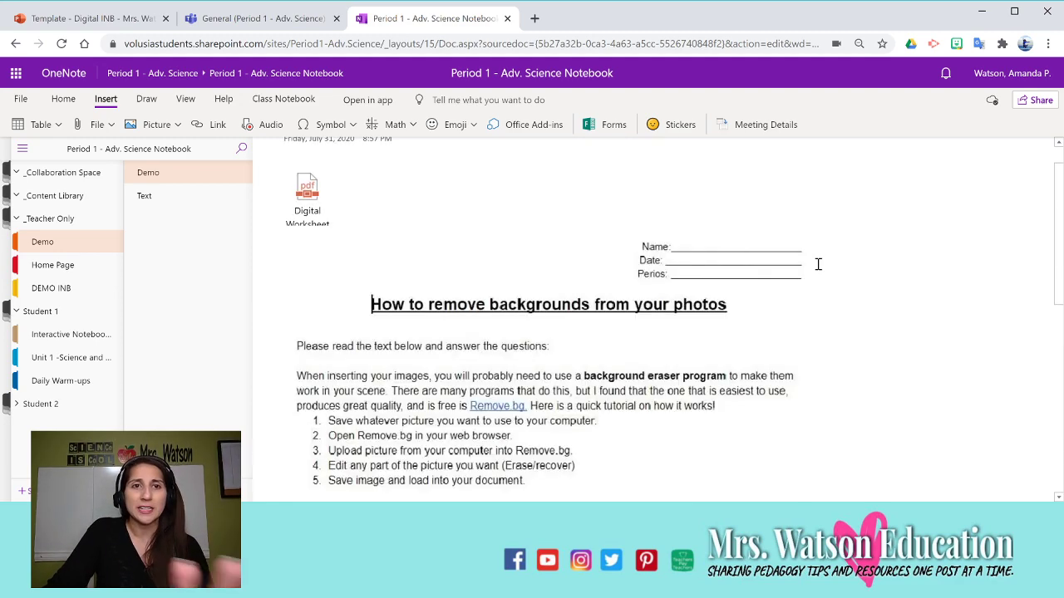
Delete the PDF attachment above the worksheet printout, keeping the printout itself on the page.
{"action": "scroll", "coordinate": [500, 317], "scroll_direction": "down", "scroll_amount": 6}
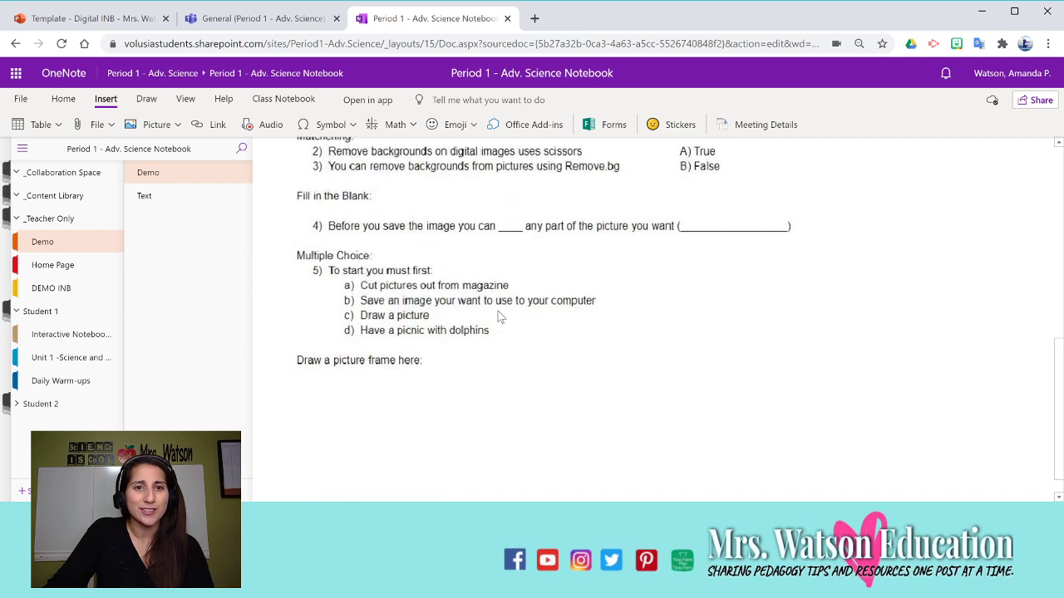
{"action": "scroll", "coordinate": [500, 316], "scroll_direction": "up", "scroll_amount": 4}
{"action": "scroll", "coordinate": [499, 316], "scroll_direction": "up", "scroll_amount": 3}
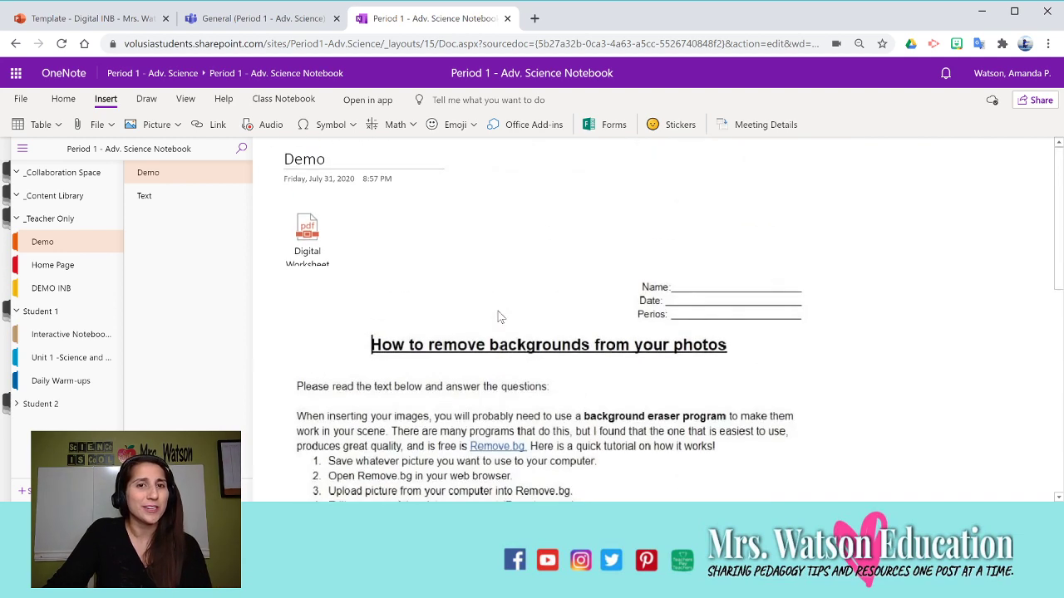
{"action": "left_click", "coordinate": [661, 320]}
{"action": "scroll", "coordinate": [661, 316], "scroll_direction": "down", "scroll_amount": 5}
{"action": "scroll", "coordinate": [584, 327], "scroll_direction": "up", "scroll_amount": 10}
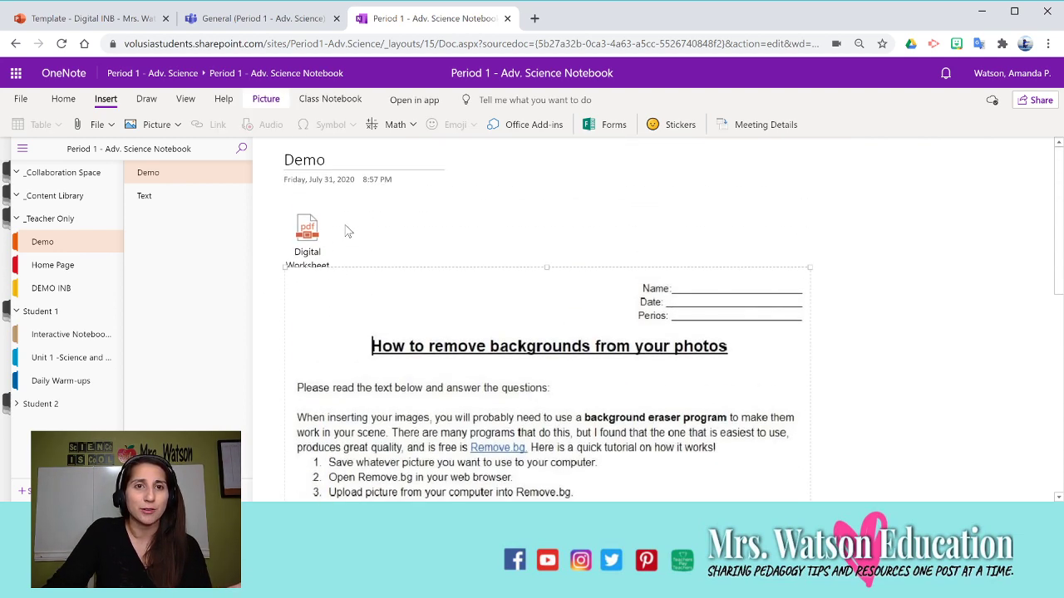
{"action": "left_click", "coordinate": [340, 239]}
{"action": "key", "text": "Delete"}
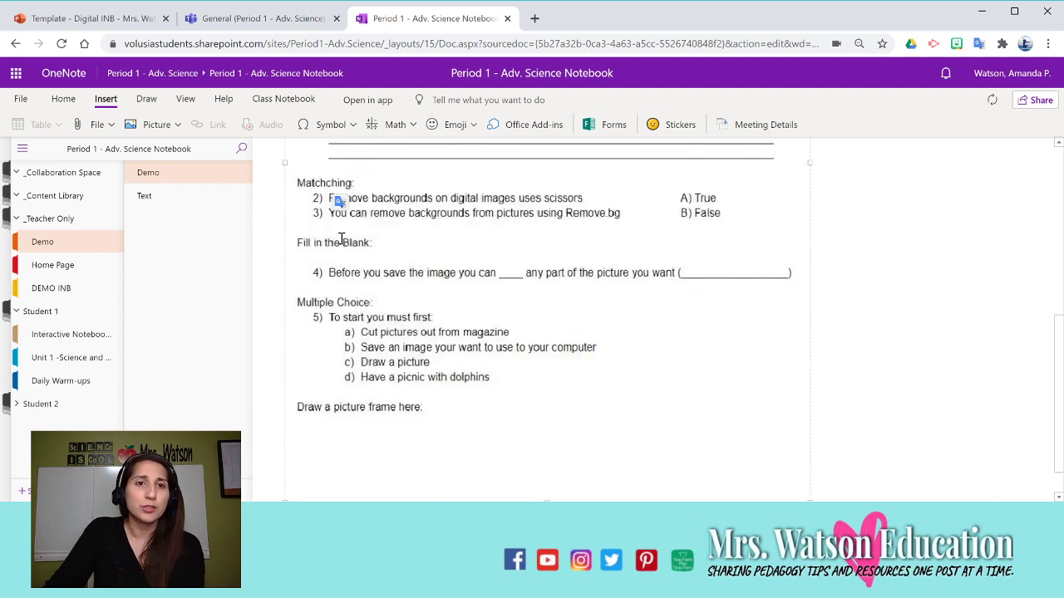
{"action": "scroll", "coordinate": [401, 274], "scroll_direction": "up", "scroll_amount": 10}
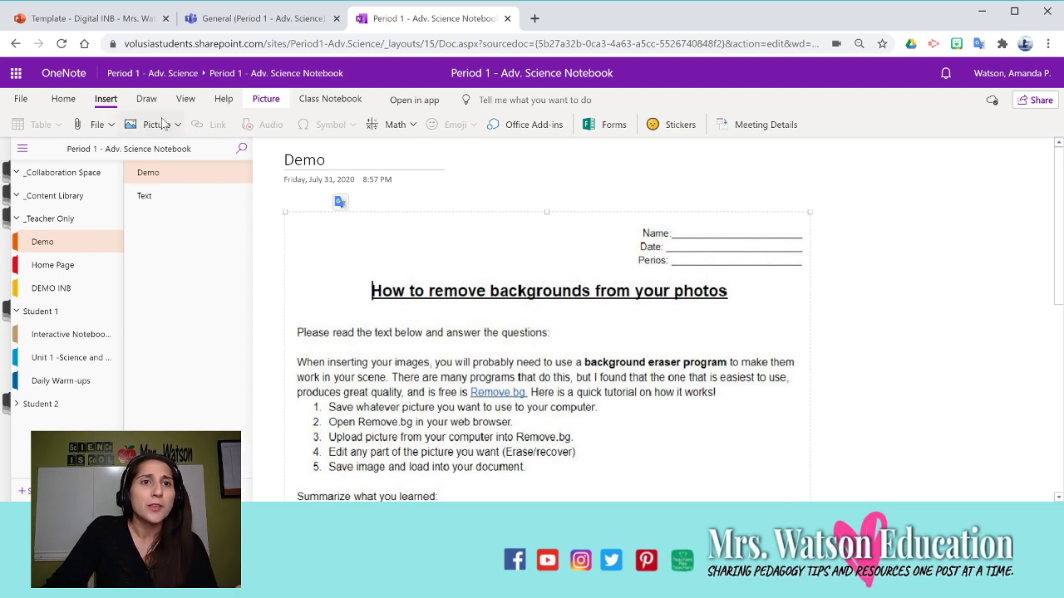
Insert the picture Digital Worksheet.jpg into a new note beside the end of the worksheet printout.
{"action": "scroll", "coordinate": [637, 296], "scroll_direction": "down", "scroll_amount": 5}
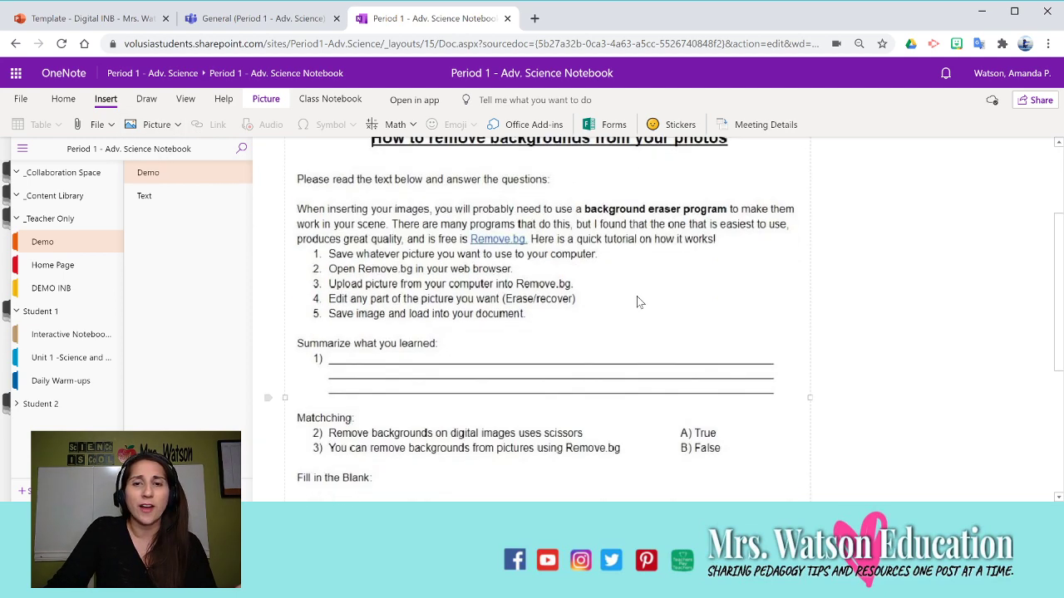
{"action": "left_click", "coordinate": [879, 411]}
{"action": "key", "text": "Return"}
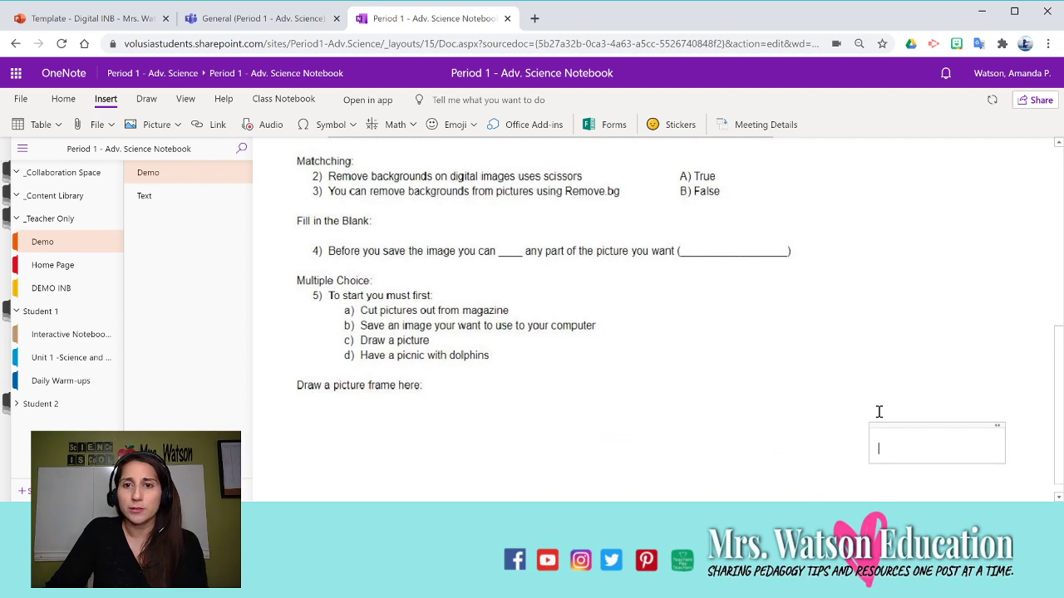
{"action": "key", "text": "Return"}
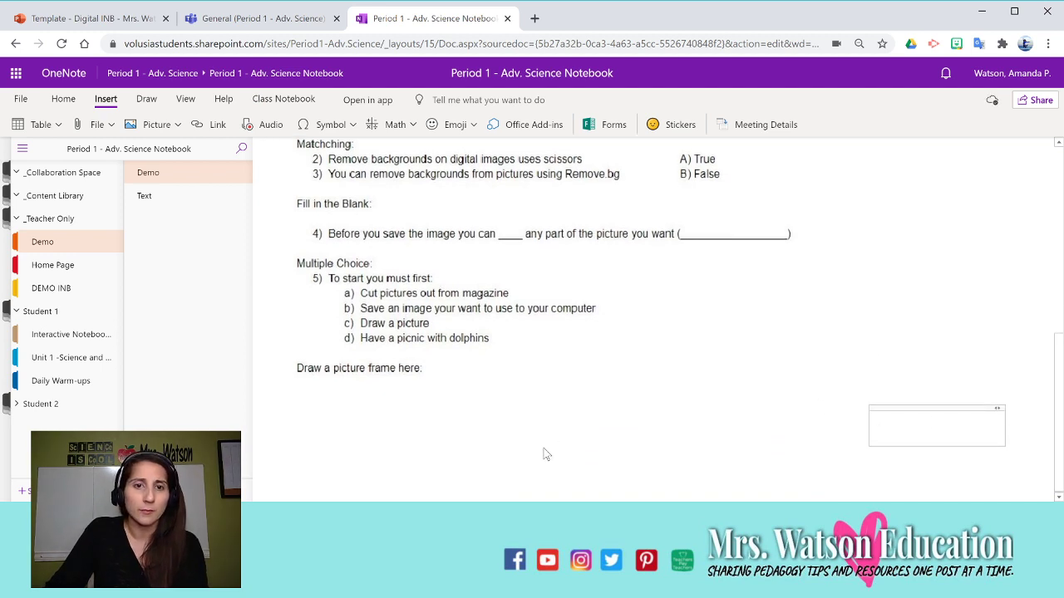
{"action": "left_click", "coordinate": [829, 440]}
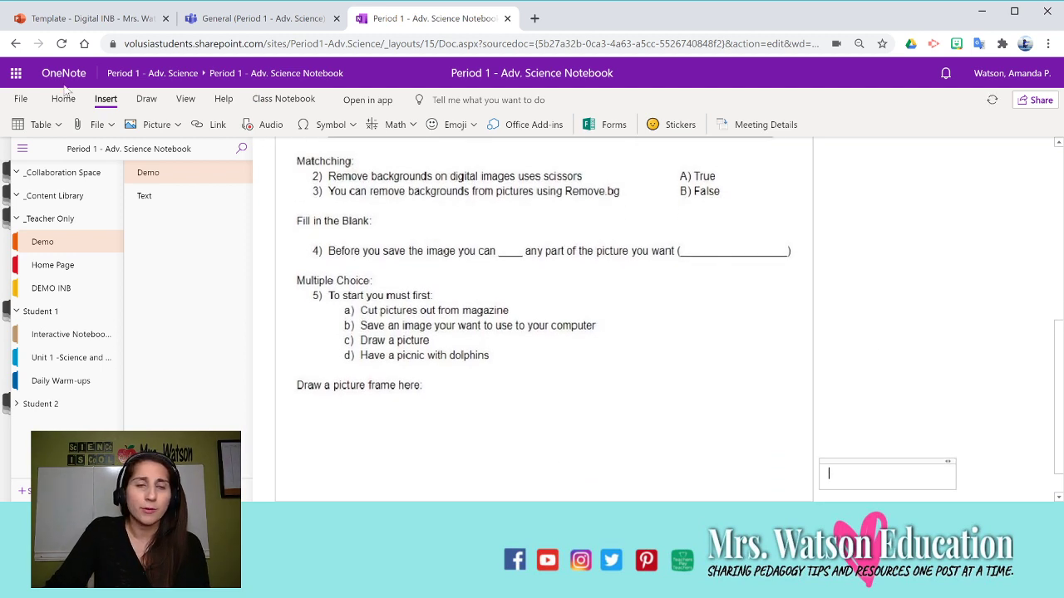
{"action": "left_click", "coordinate": [152, 129]}
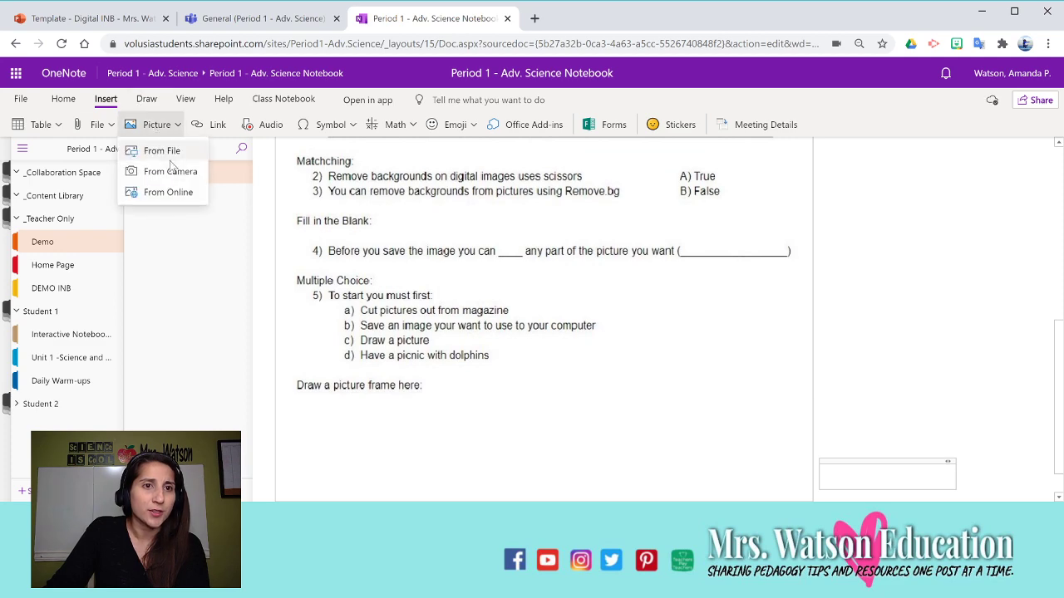
{"action": "left_click", "coordinate": [164, 149]}
{"action": "left_click", "coordinate": [482, 292]}
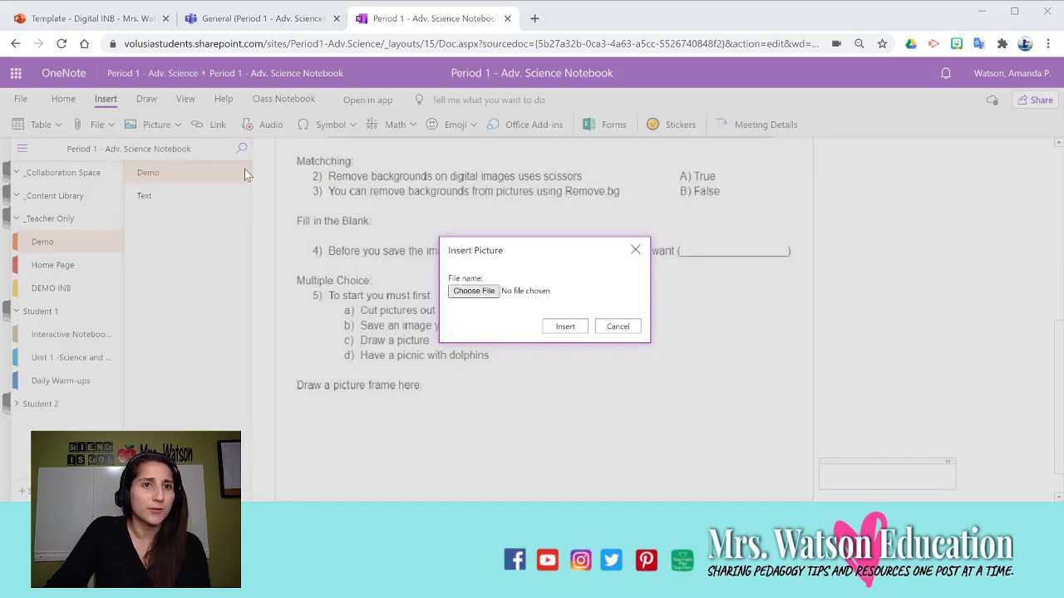
{"action": "left_click", "coordinate": [610, 318]}
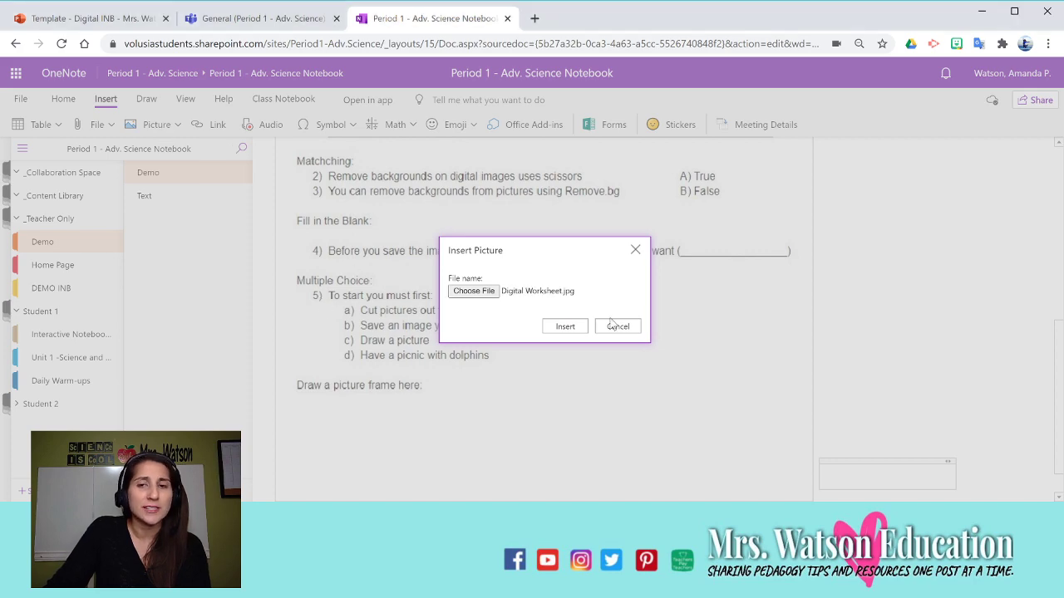
{"action": "left_click", "coordinate": [565, 327]}
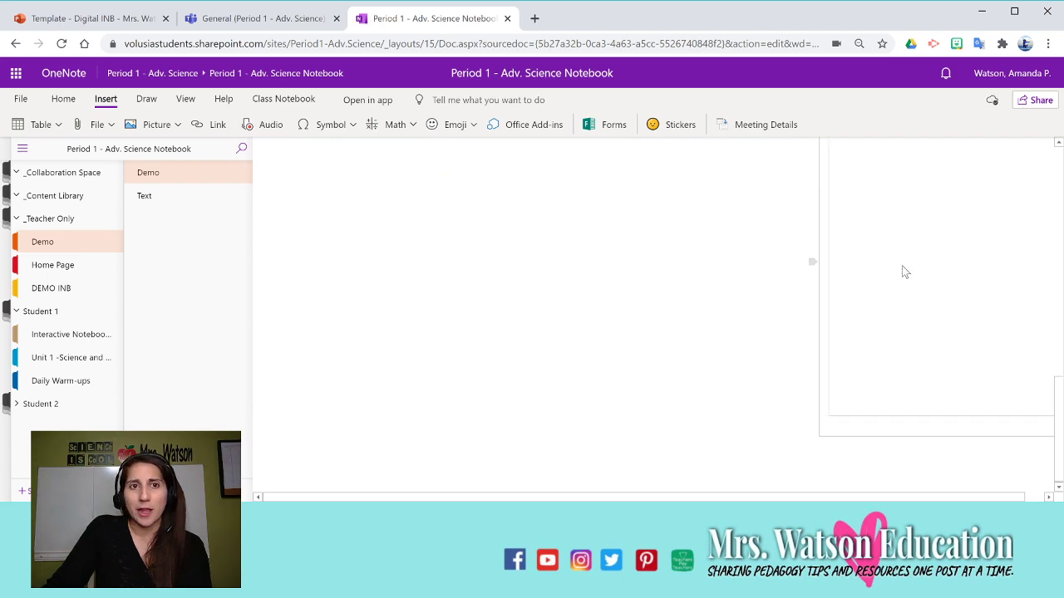
Enlarge the inserted Digital Worksheet.jpg picture from its upper corner.
{"action": "scroll", "coordinate": [838, 293], "scroll_direction": "up", "scroll_amount": 4}
{"action": "scroll", "coordinate": [839, 293], "scroll_direction": "down", "scroll_amount": 2}
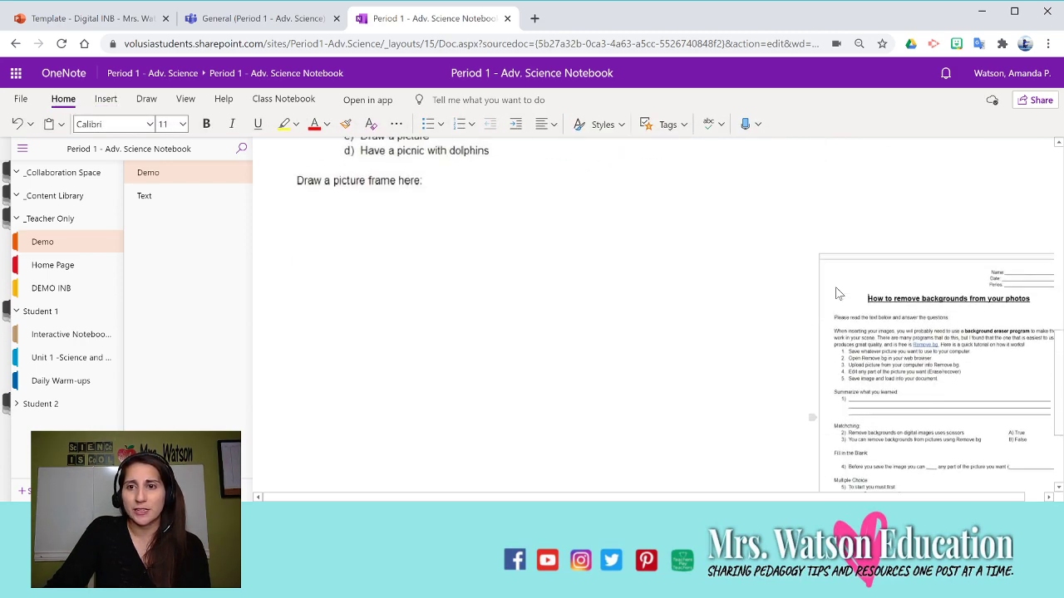
{"action": "scroll", "coordinate": [836, 293], "scroll_direction": "up", "scroll_amount": 3}
{"action": "scroll", "coordinate": [432, 295], "scroll_direction": "up", "scroll_amount": 4}
{"action": "scroll", "coordinate": [909, 382], "scroll_direction": "down", "scroll_amount": 7}
{"action": "left_click", "coordinate": [816, 388]}
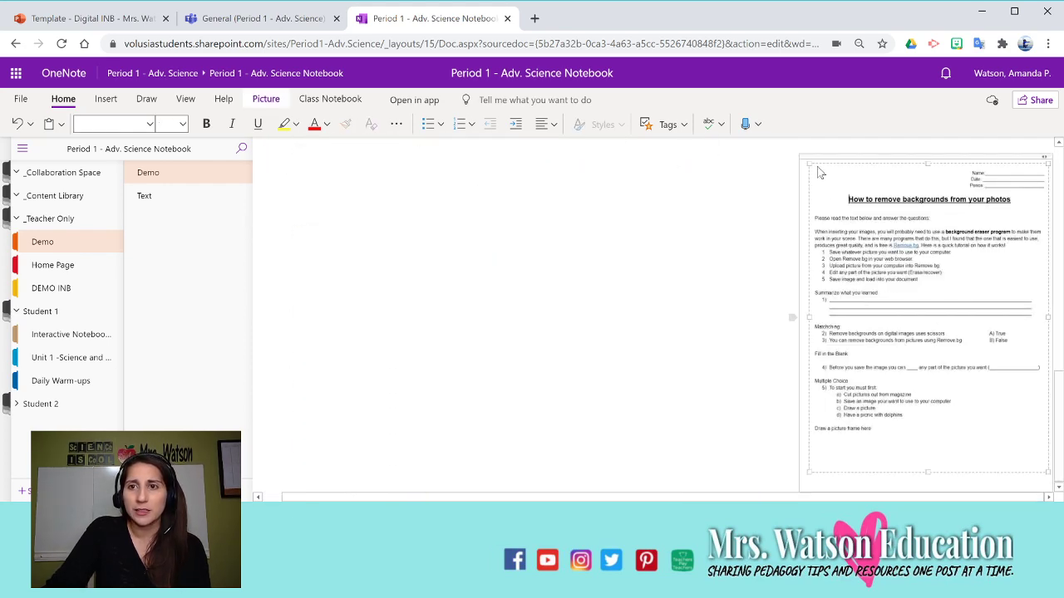
{"action": "left_click_drag", "start_coordinate": [810, 163], "coordinate": [535, 142]}
{"action": "scroll", "coordinate": [989, 366], "scroll_direction": "up", "scroll_amount": 5}
{"action": "scroll", "coordinate": [691, 337], "scroll_direction": "down", "scroll_amount": 1}
{"action": "scroll", "coordinate": [690, 338], "scroll_direction": "left", "scroll_amount": 1}
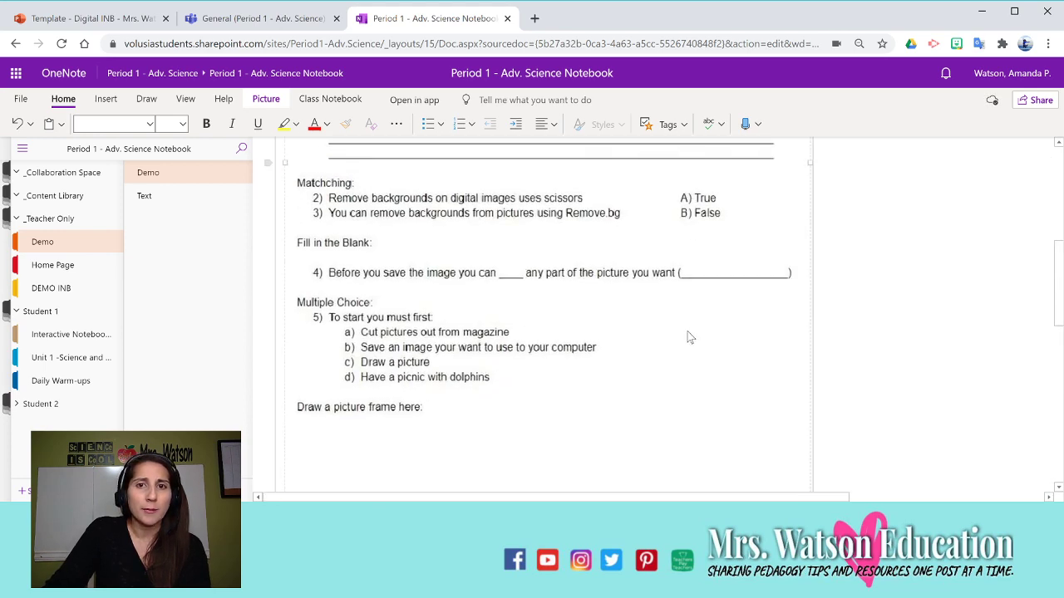
Examine which context options are available for the worksheet printout in the web notebook.
{"action": "scroll", "coordinate": [694, 339], "scroll_direction": "up", "scroll_amount": 5}
{"action": "right_click", "coordinate": [650, 325]}
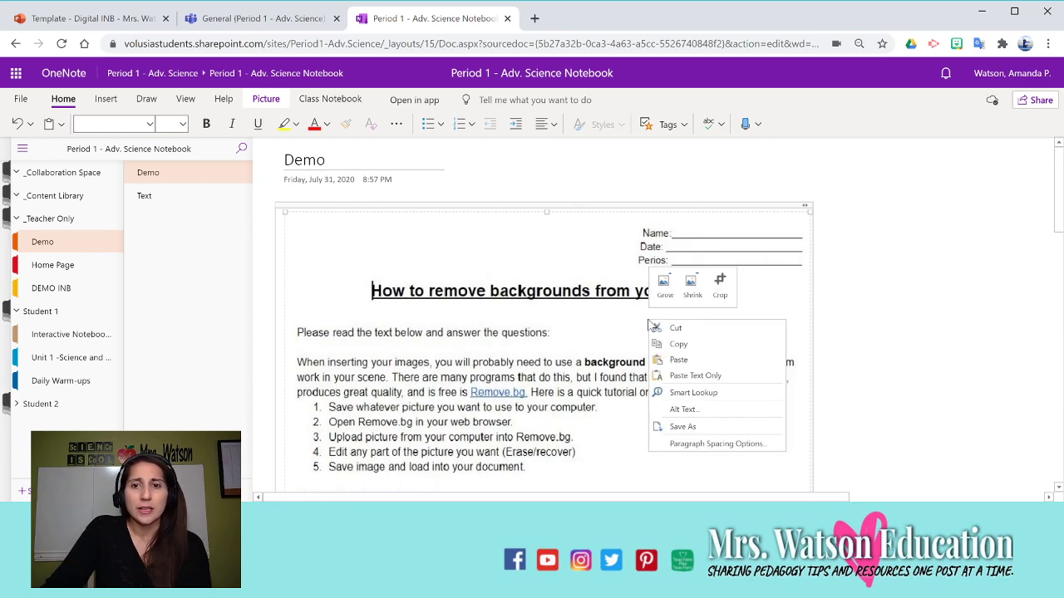
{"action": "left_click", "coordinate": [243, 20]}
{"action": "left_click", "coordinate": [432, 18]}
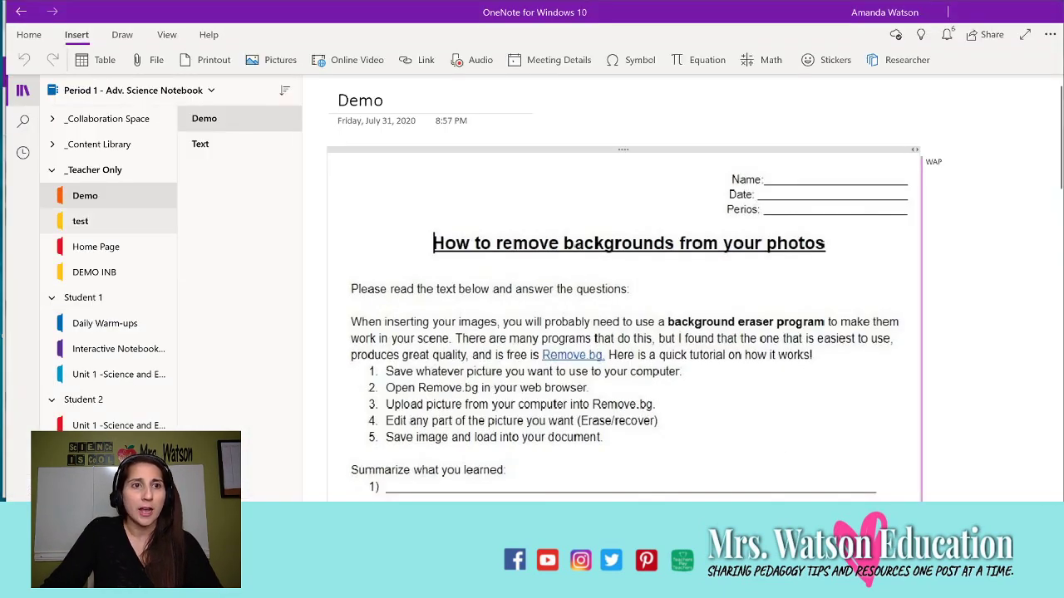
Set the large worksheet printout on the Demo page as a background picture so it is fixed in place.
{"action": "scroll", "coordinate": [624, 291], "scroll_direction": "down", "scroll_amount": 12}
{"action": "scroll", "coordinate": [623, 291], "scroll_direction": "up", "scroll_amount": 11}
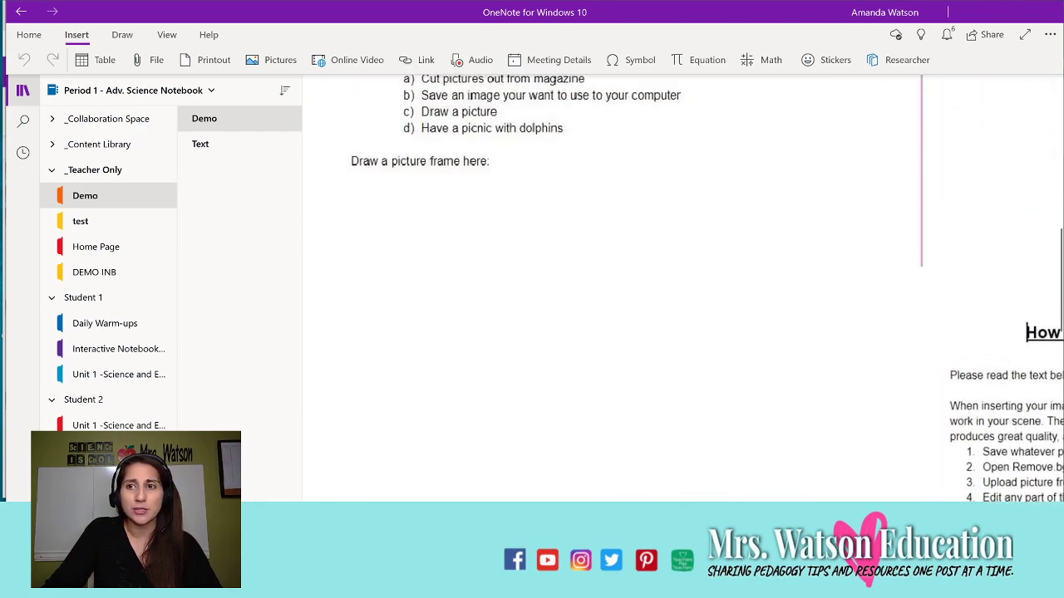
{"action": "scroll", "coordinate": [623, 291], "scroll_direction": "down", "scroll_amount": 7}
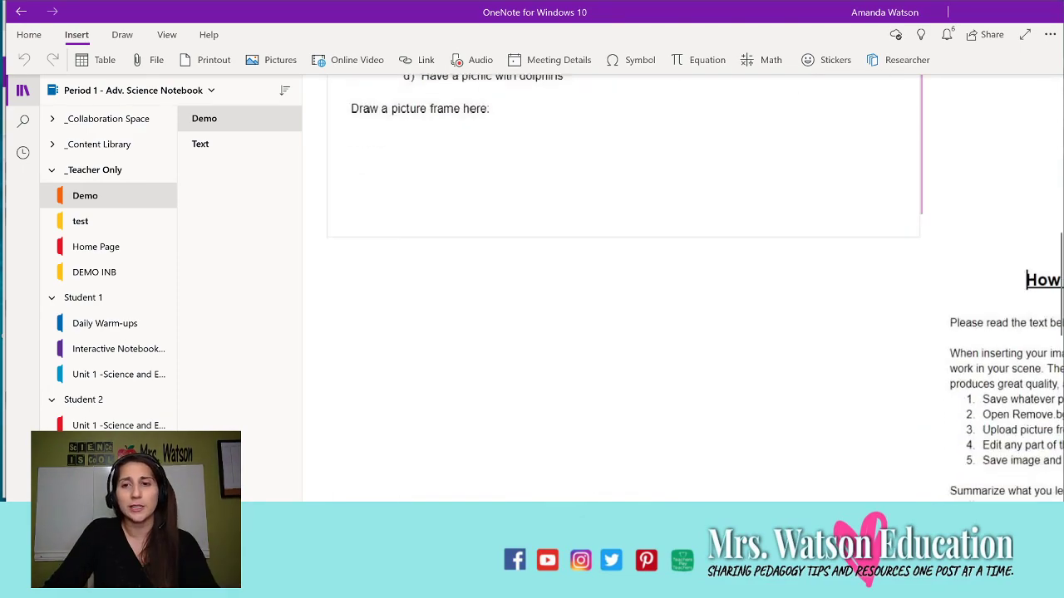
{"action": "scroll", "coordinate": [623, 291], "scroll_direction": "up", "scroll_amount": 6}
{"action": "scroll", "coordinate": [623, 291], "scroll_direction": "up", "scroll_amount": 1}
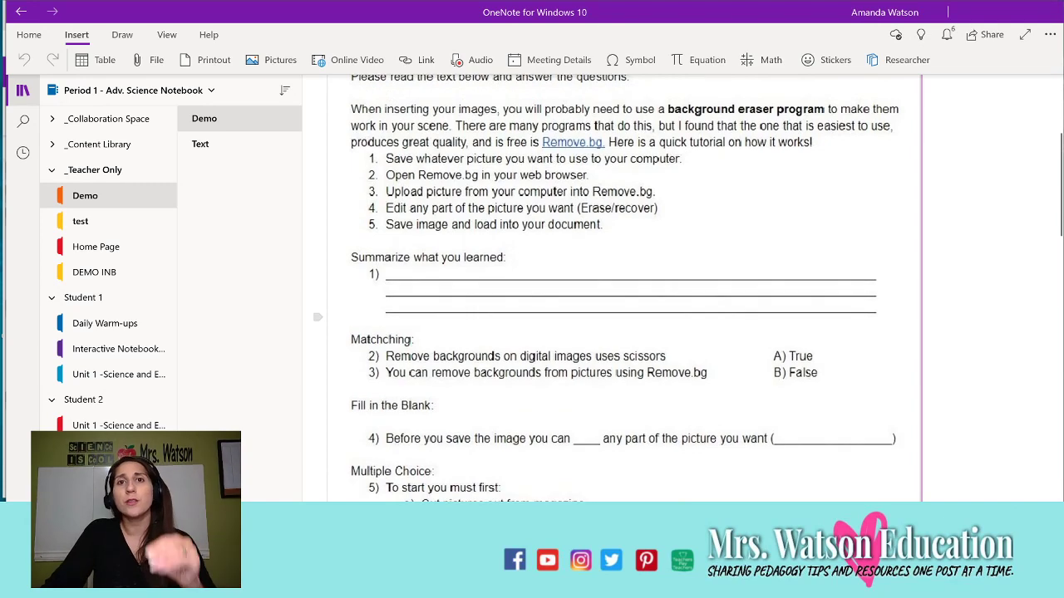
{"action": "scroll", "coordinate": [623, 291], "scroll_direction": "up", "scroll_amount": 5}
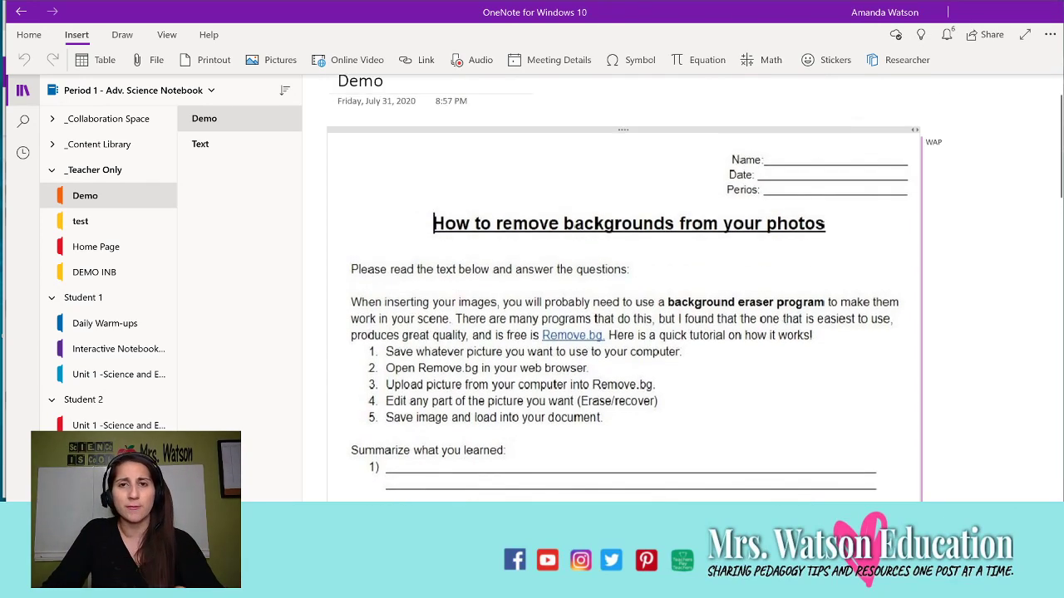
{"action": "right_click", "coordinate": [615, 298]}
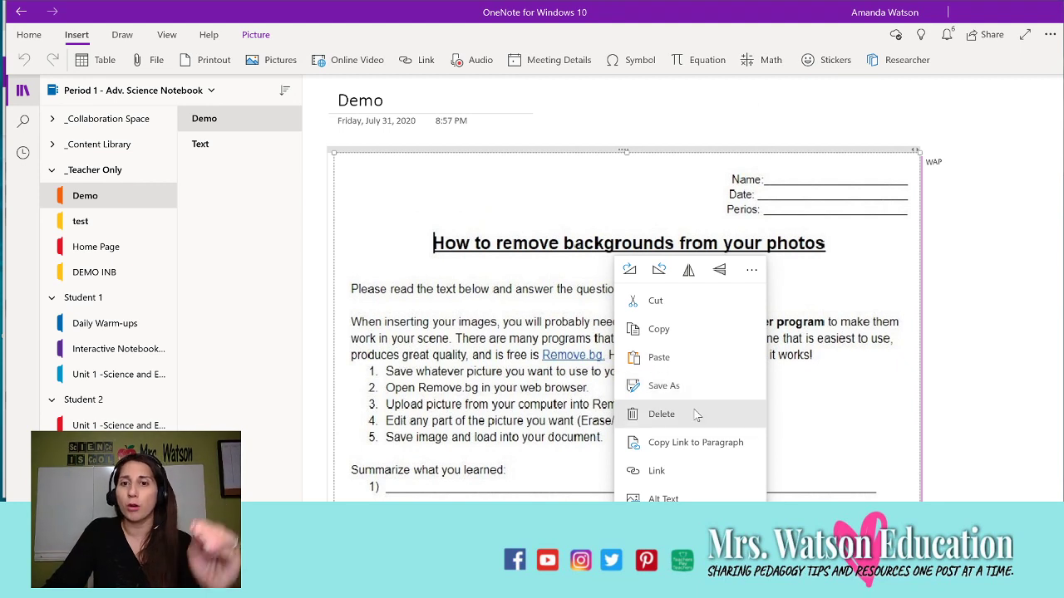
{"action": "left_click", "coordinate": [692, 528]}
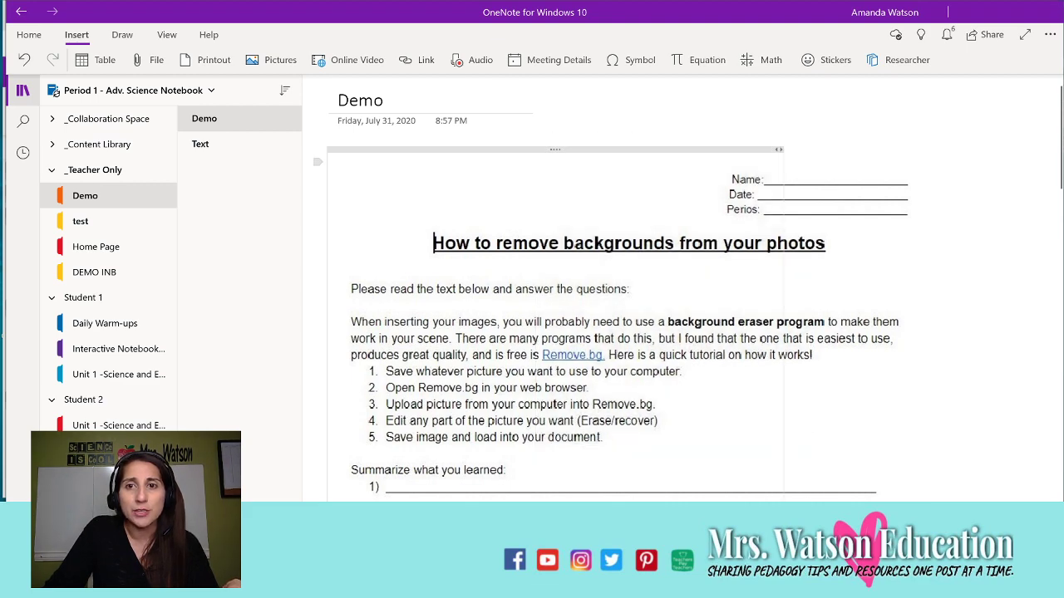
{"action": "left_click", "coordinate": [674, 153]}
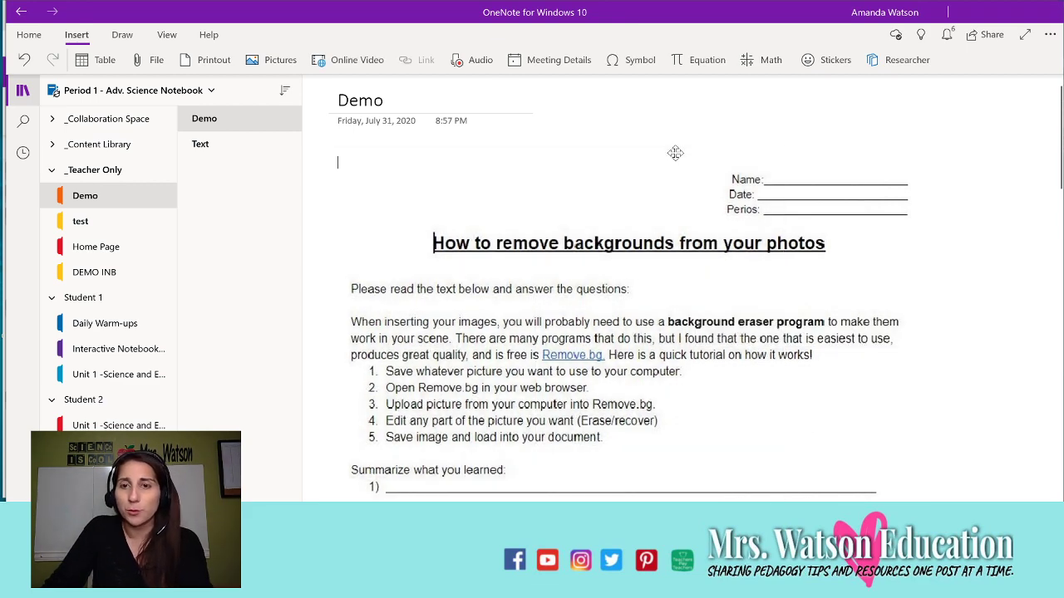
Set the second worksheet picture, beside the end of the printout, as a background picture too.
{"action": "scroll", "coordinate": [615, 290], "scroll_direction": "down", "scroll_amount": 4}
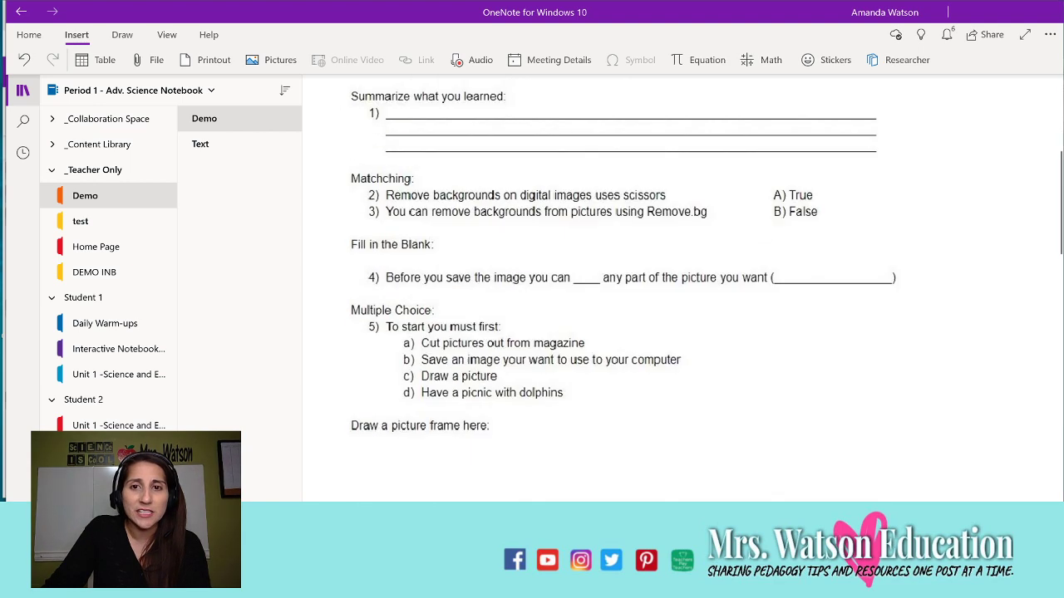
{"action": "scroll", "coordinate": [615, 291], "scroll_direction": "down", "scroll_amount": 4}
{"action": "right_click", "coordinate": [987, 364]}
{"action": "left_click", "coordinate": [961, 287]}
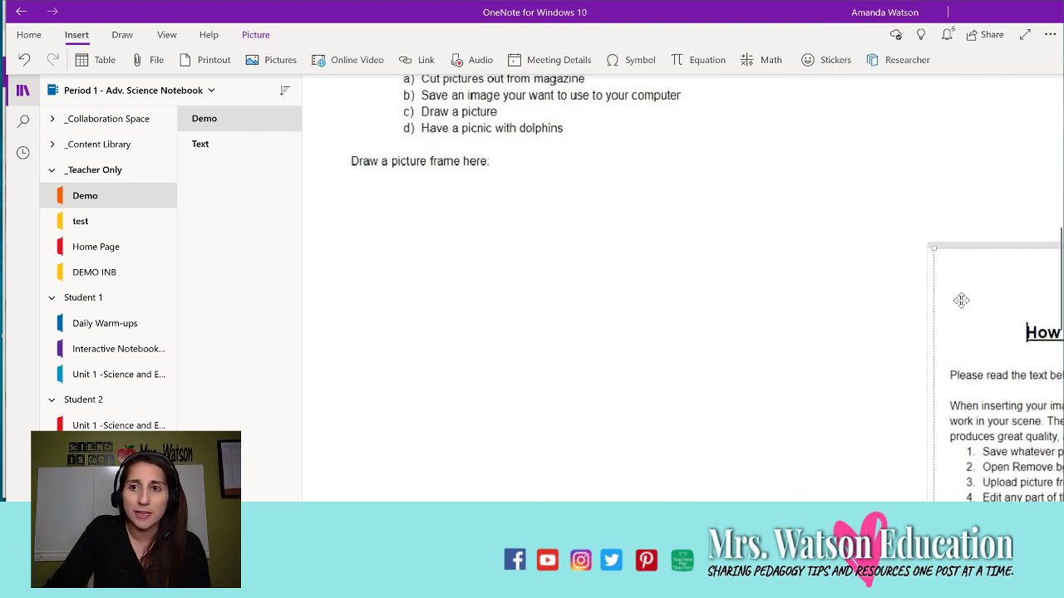
{"action": "right_click", "coordinate": [961, 301]}
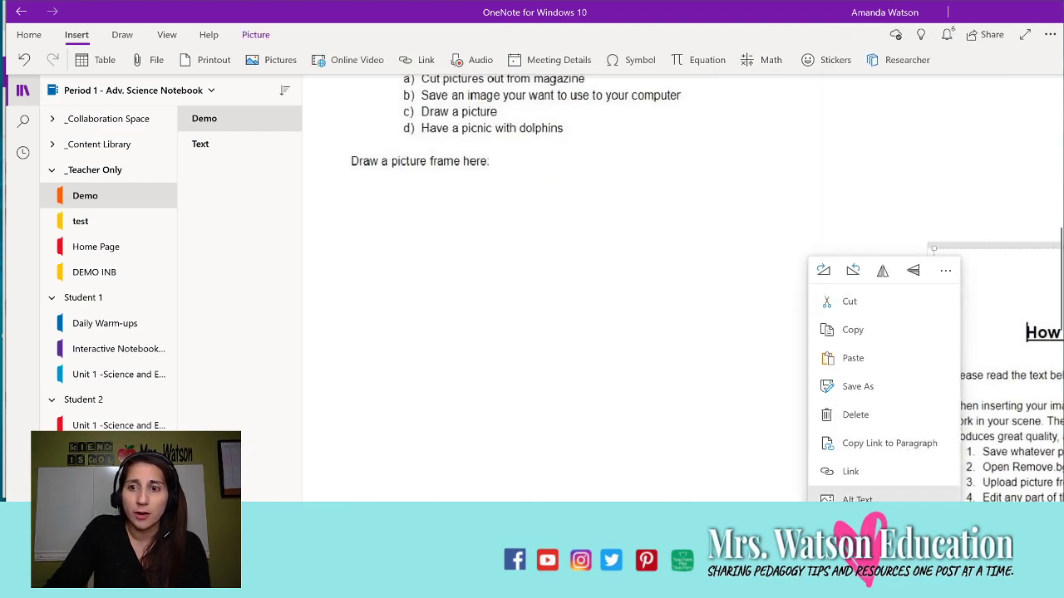
{"action": "left_click", "coordinate": [881, 528]}
{"action": "scroll", "coordinate": [614, 291], "scroll_direction": "up", "scroll_amount": 12}
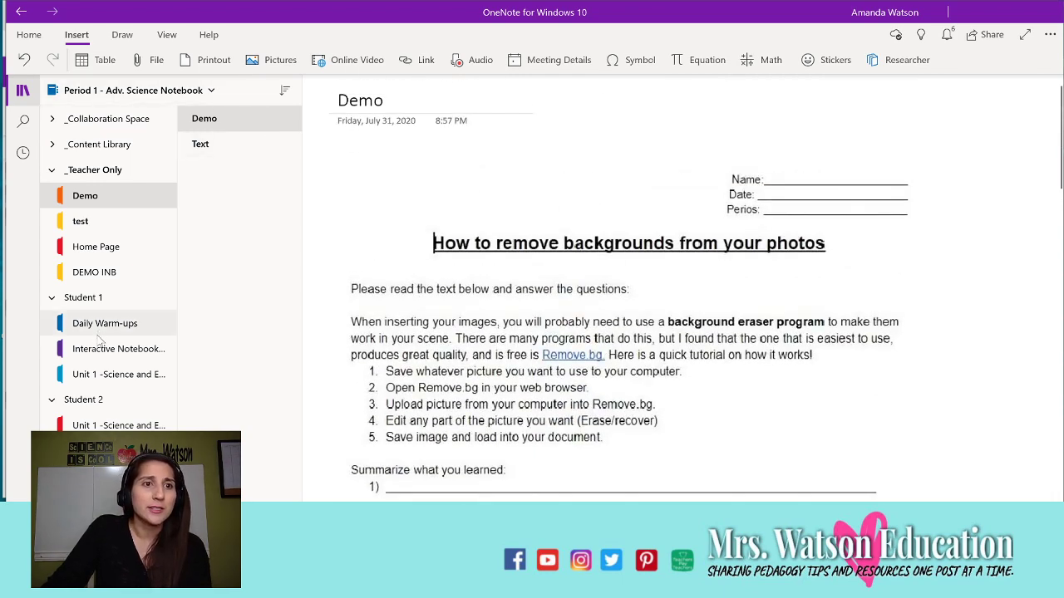
Open the DEMO INB section and examine the gravity output page and notes page of the Sample Interactive Notebook.
{"action": "left_click", "coordinate": [103, 272]}
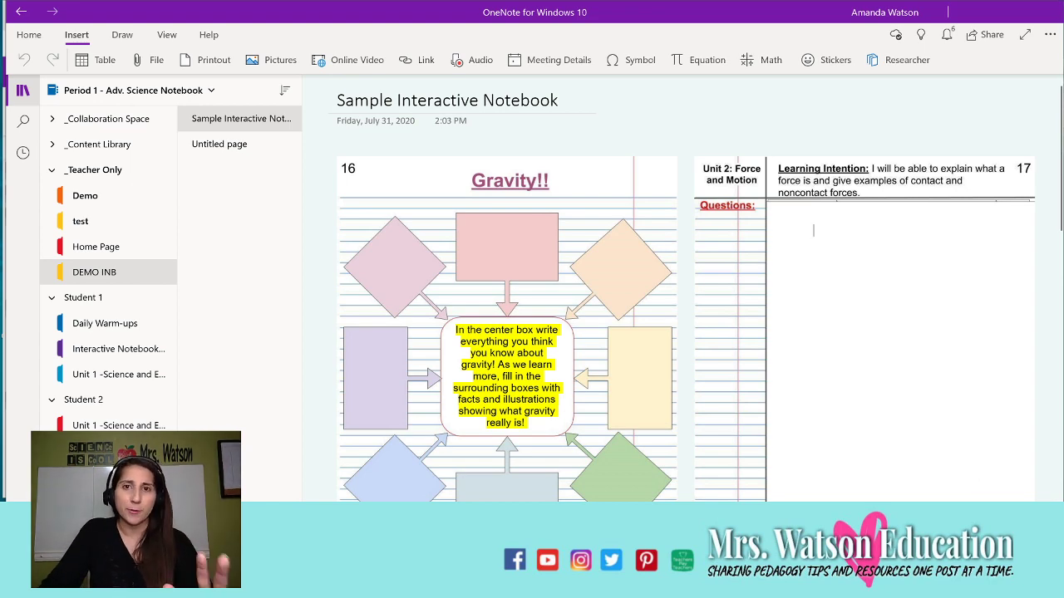
{"action": "scroll", "coordinate": [681, 291], "scroll_direction": "down", "scroll_amount": 4}
{"action": "scroll", "coordinate": [681, 291], "scroll_direction": "up", "scroll_amount": 1}
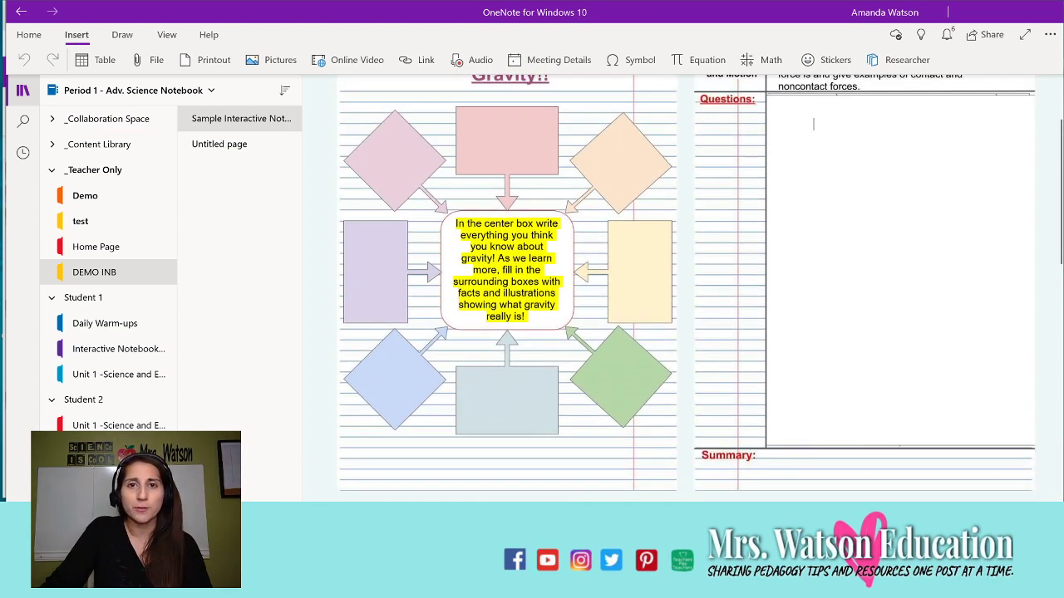
{"action": "scroll", "coordinate": [813, 124], "scroll_direction": "up", "scroll_amount": 4}
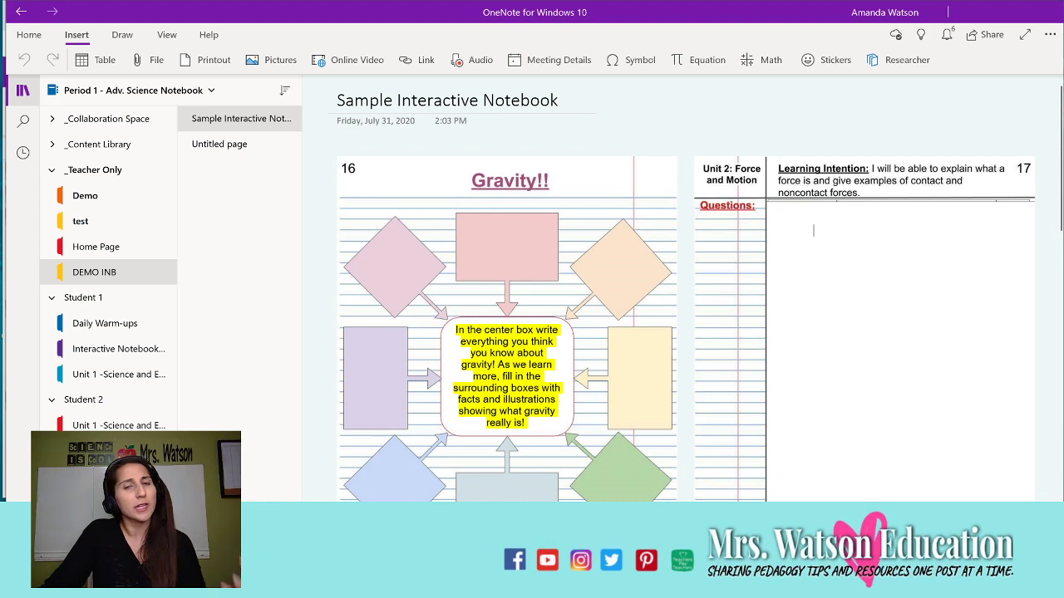
Add a note reading "text", move it into the notes area of page 17, and shift the highlighted gravity instructions left.
{"action": "scroll", "coordinate": [813, 124], "scroll_direction": "down", "scroll_amount": 4}
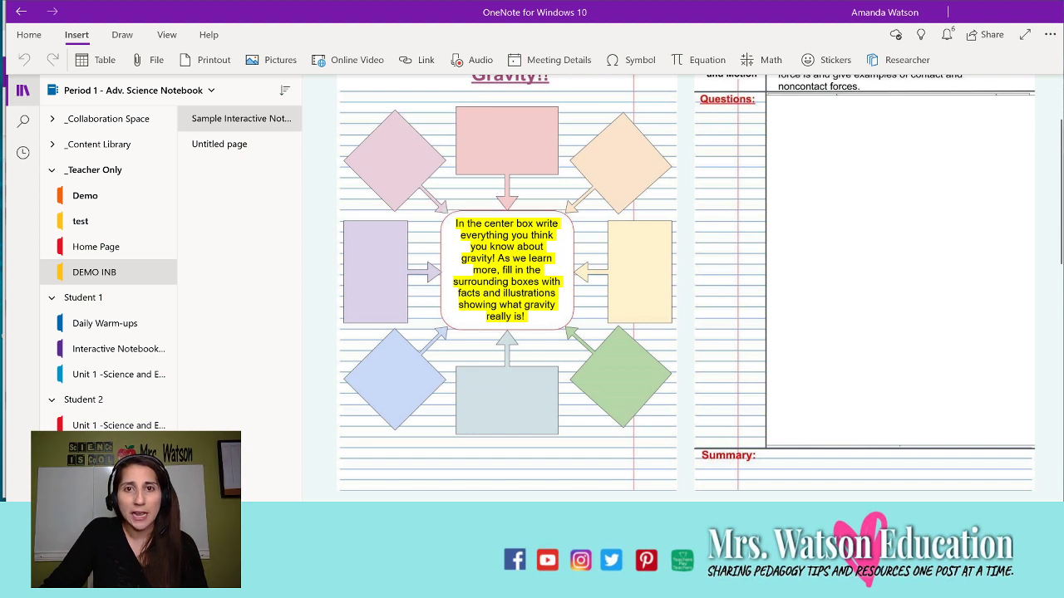
{"action": "left_click", "coordinate": [524, 158]}
{"action": "type", "text": "text"}
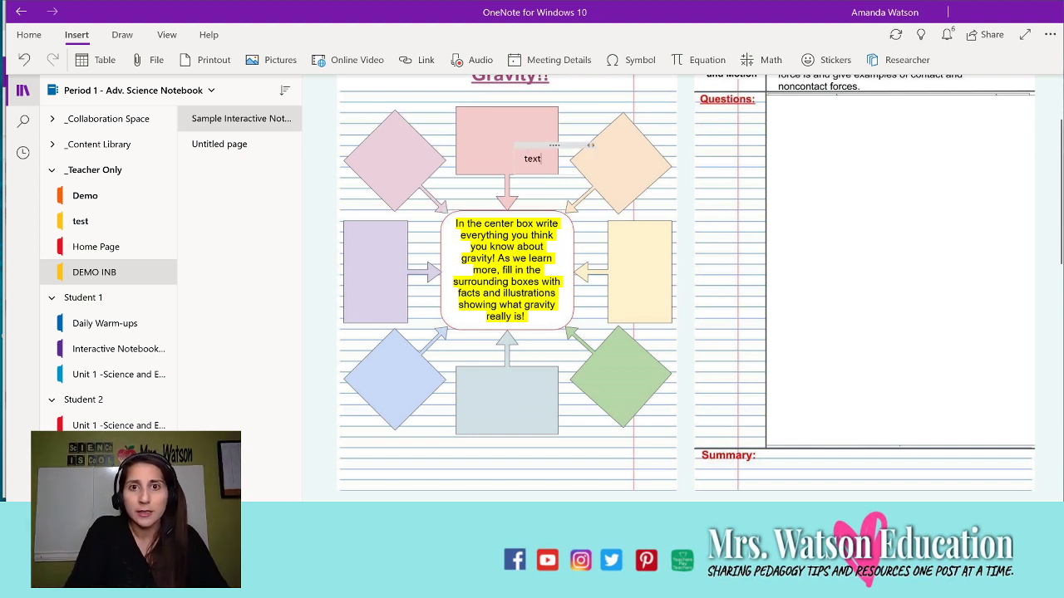
{"action": "left_click_drag", "start_coordinate": [574, 146], "coordinate": [864, 112]}
{"action": "left_click_drag", "start_coordinate": [541, 212], "coordinate": [493, 215]}
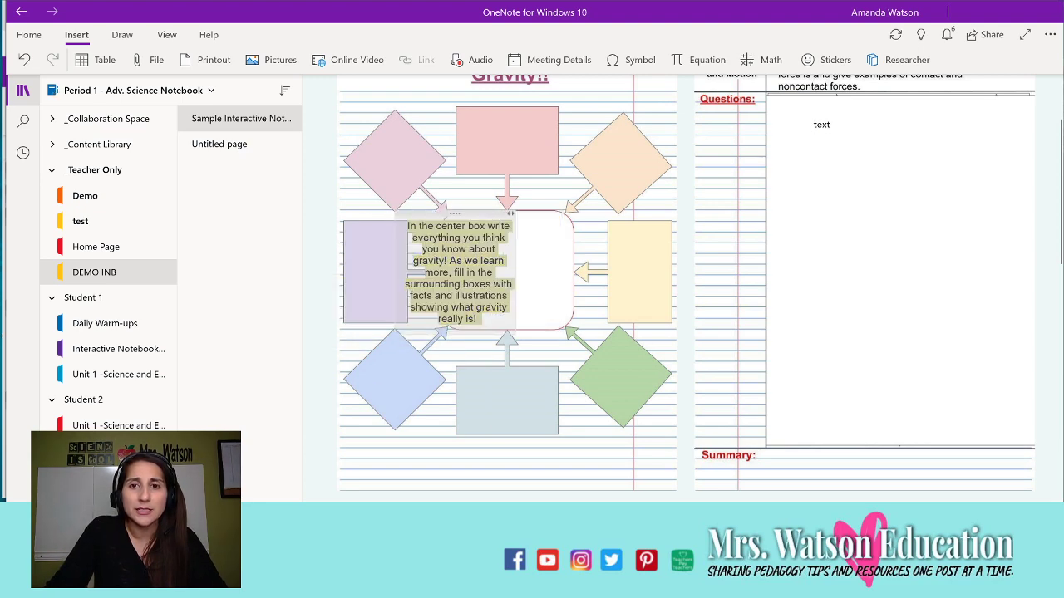
Examine the clipboard directions and the embedded video below the gravity pages, checking which elements are editable.
{"action": "scroll", "coordinate": [532, 274], "scroll_direction": "down", "scroll_amount": 2}
{"action": "left_click", "coordinate": [677, 278]}
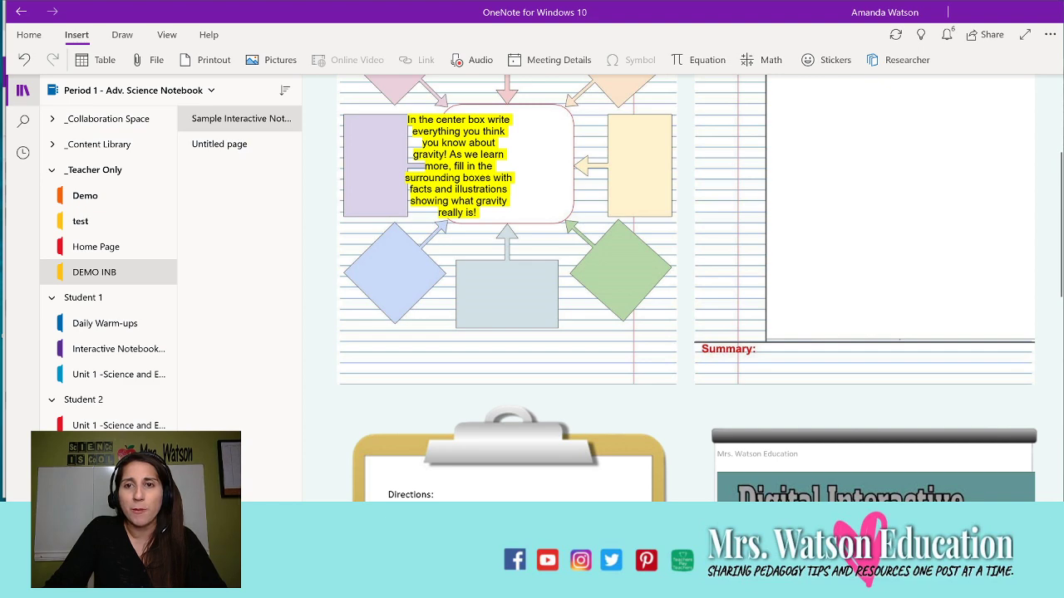
{"action": "scroll", "coordinate": [686, 282], "scroll_direction": "down", "scroll_amount": 3}
{"action": "left_click_drag", "start_coordinate": [799, 135], "coordinate": [670, 132]}
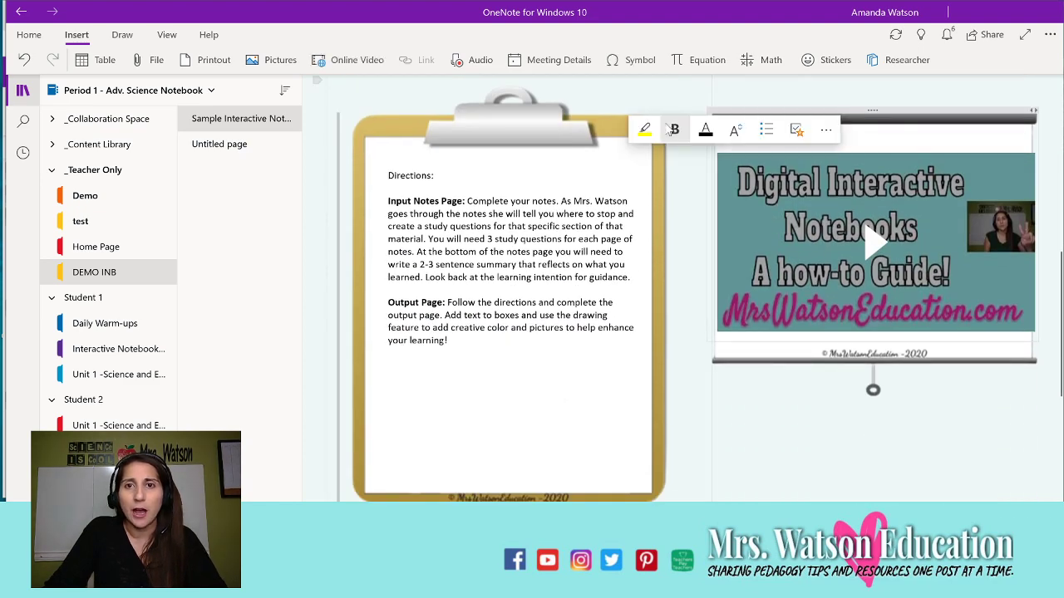
{"action": "left_click", "coordinate": [337, 245]}
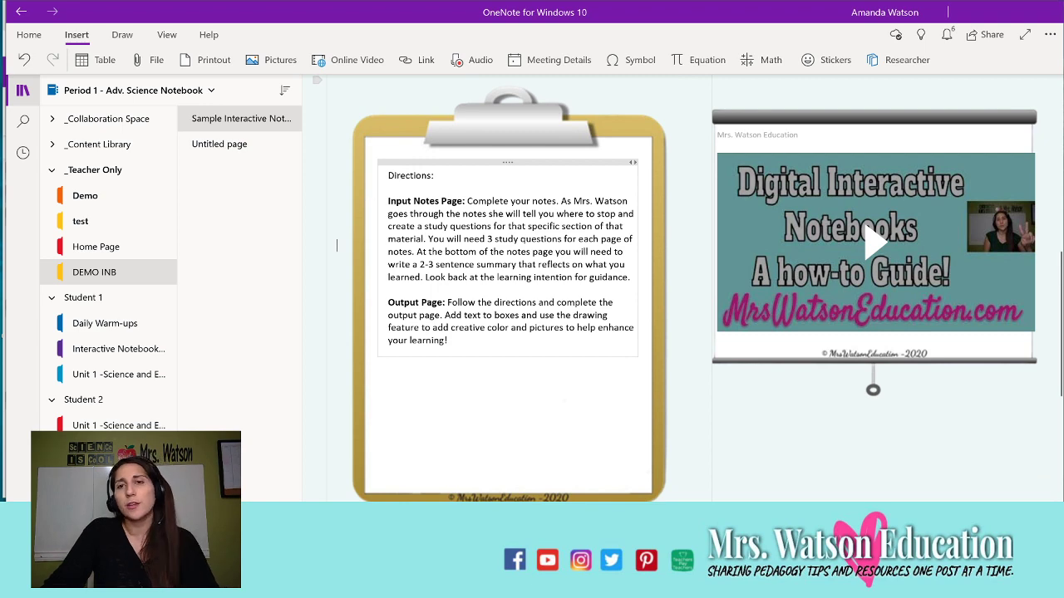
{"action": "scroll", "coordinate": [337, 246], "scroll_direction": "up", "scroll_amount": 5}
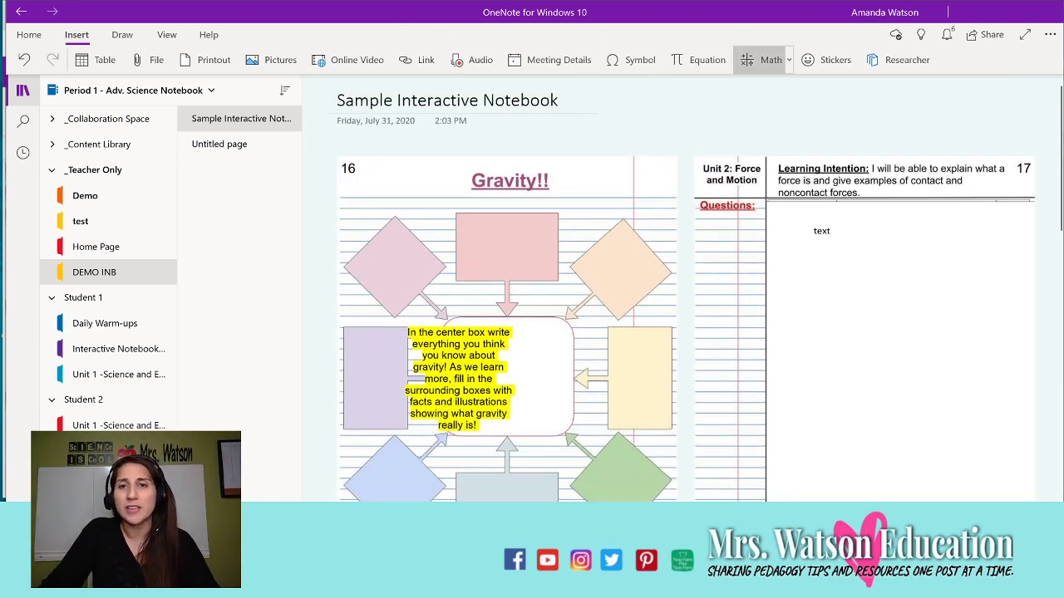
Move the highlighted gravity instructions back into the center box of the output page.
{"action": "scroll", "coordinate": [507, 332], "scroll_direction": "down", "scroll_amount": 3}
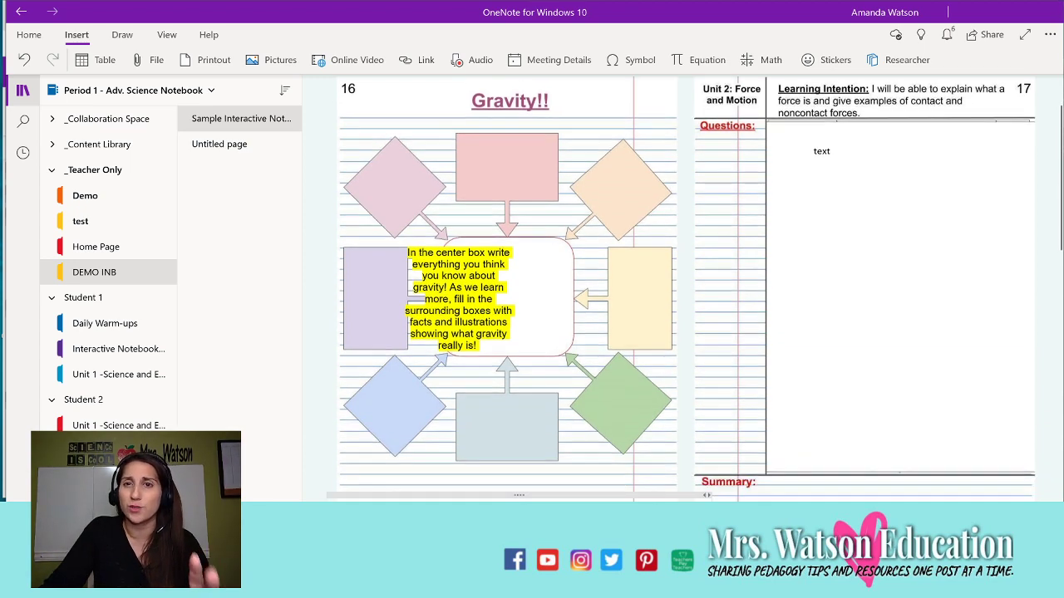
{"action": "scroll", "coordinate": [507, 332], "scroll_direction": "up", "scroll_amount": 3}
{"action": "left_click_drag", "start_coordinate": [461, 319], "coordinate": [513, 320]}
{"action": "left_click", "coordinate": [814, 264]}
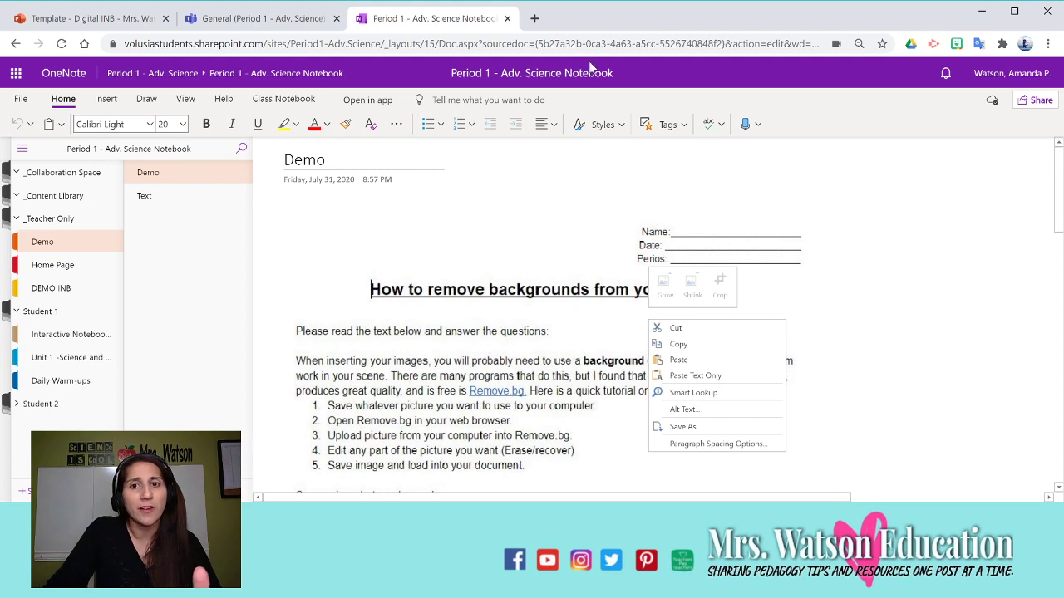
In the web notebook's Demo page, test whether the background worksheets can still be selected or moved.
{"action": "left_click", "coordinate": [556, 237]}
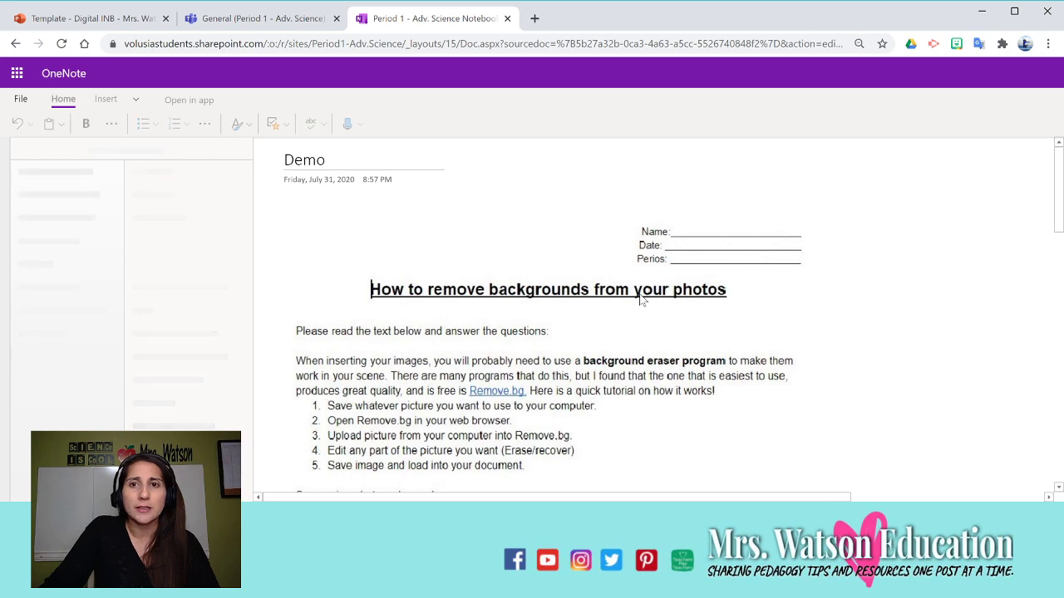
{"action": "left_click_drag", "start_coordinate": [775, 241], "coordinate": [478, 410]}
{"action": "scroll", "coordinate": [533, 356], "scroll_direction": "down", "scroll_amount": 5}
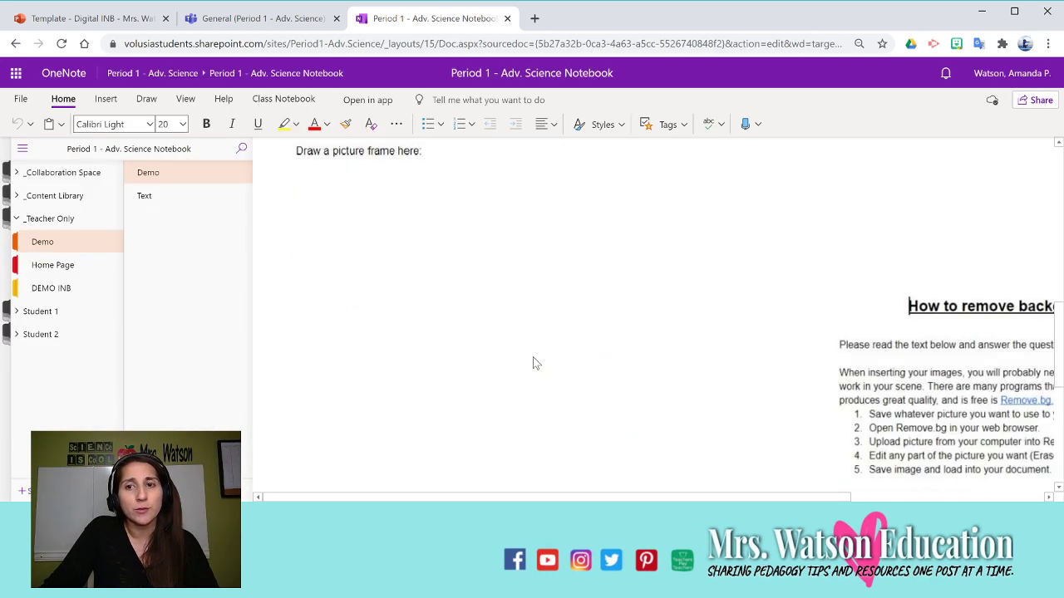
{"action": "scroll", "coordinate": [532, 356], "scroll_direction": "up", "scroll_amount": 5}
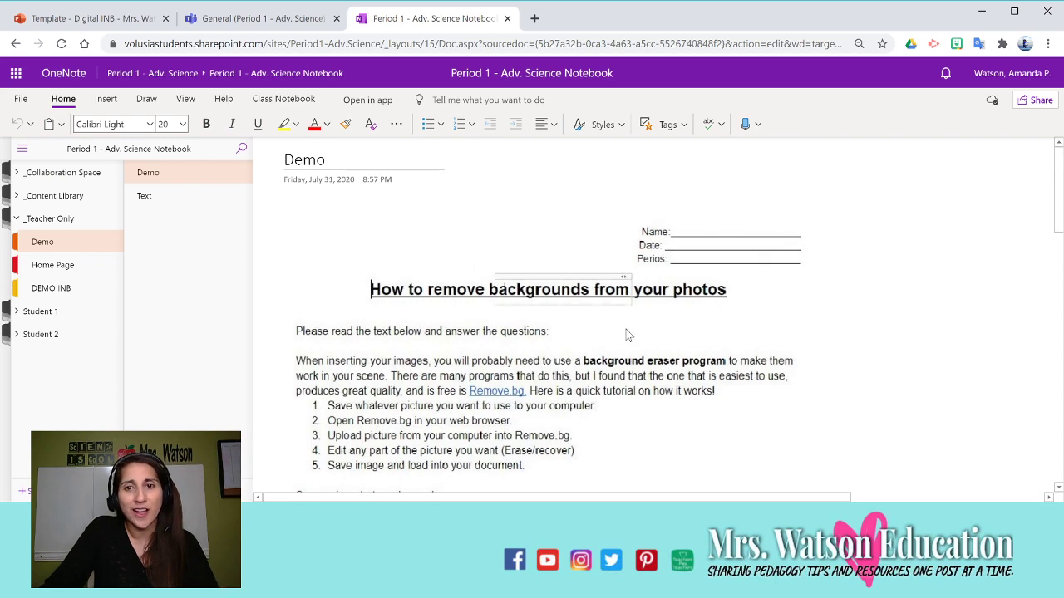
{"action": "right_click", "coordinate": [624, 341]}
{"action": "left_click", "coordinate": [611, 283]}
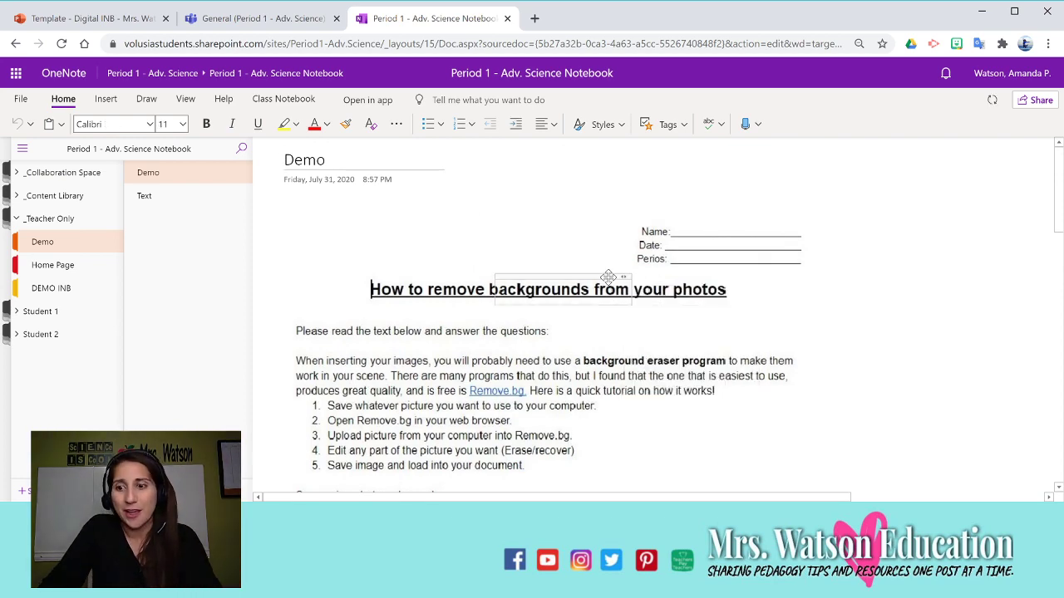
{"action": "scroll", "coordinate": [563, 285], "scroll_direction": "down", "scroll_amount": 6}
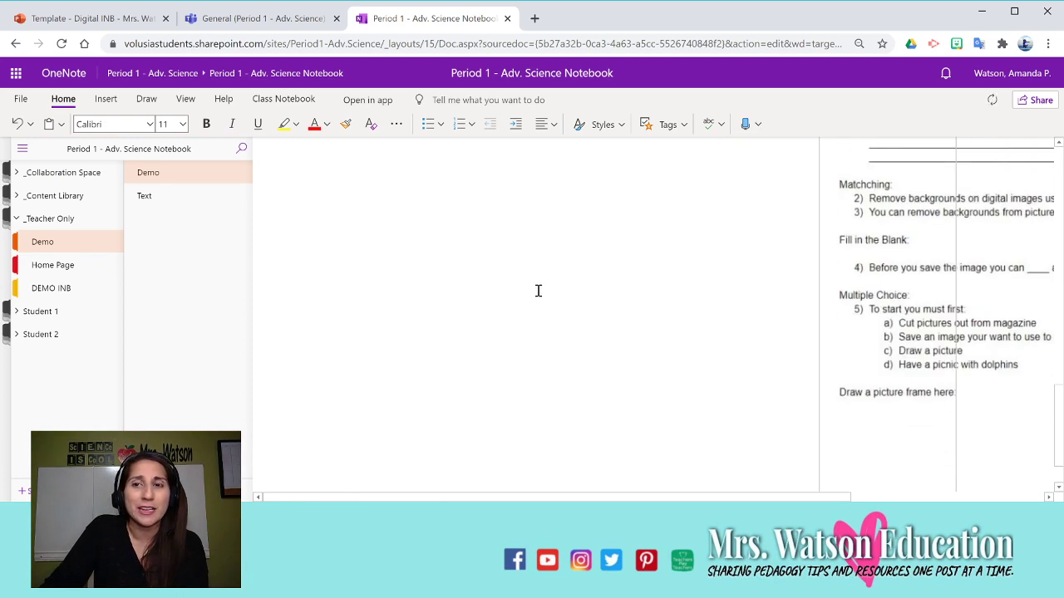
{"action": "scroll", "coordinate": [679, 301], "scroll_direction": "up", "scroll_amount": 5}
{"action": "scroll", "coordinate": [679, 302], "scroll_direction": "up", "scroll_amount": 3}
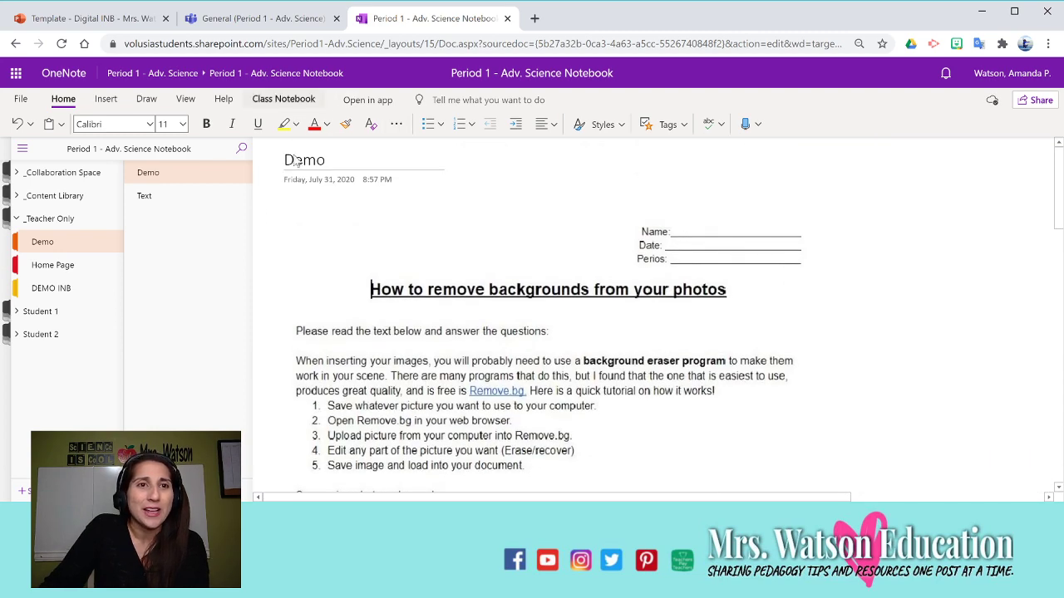
Place an empty note over the worksheet title and move it up into the blank space above.
{"action": "left_click", "coordinate": [904, 267]}
{"action": "left_click", "coordinate": [589, 221]}
{"action": "left_click", "coordinate": [420, 301]}
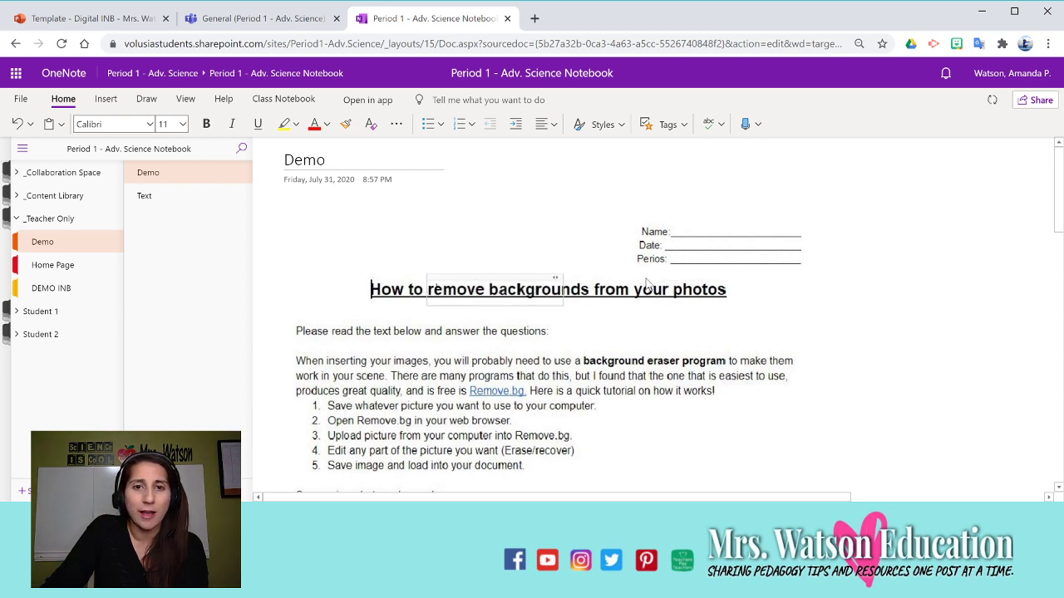
{"action": "left_click_drag", "start_coordinate": [534, 274], "coordinate": [550, 218]}
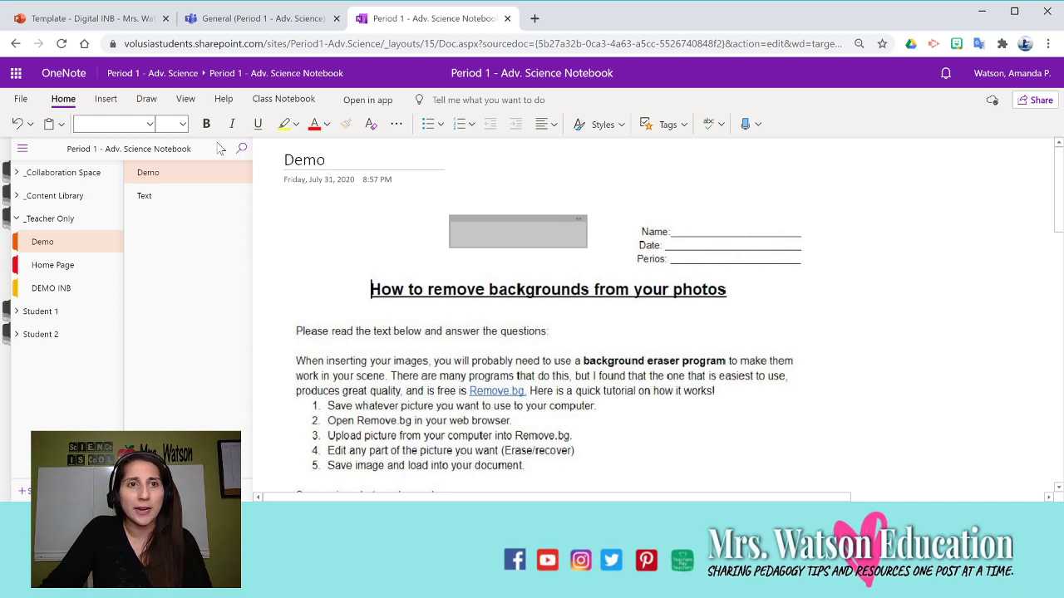
Insert the Fruit Crew koala sticker into a note at the Demo page title and close the sticker collection.
{"action": "left_click", "coordinate": [106, 99]}
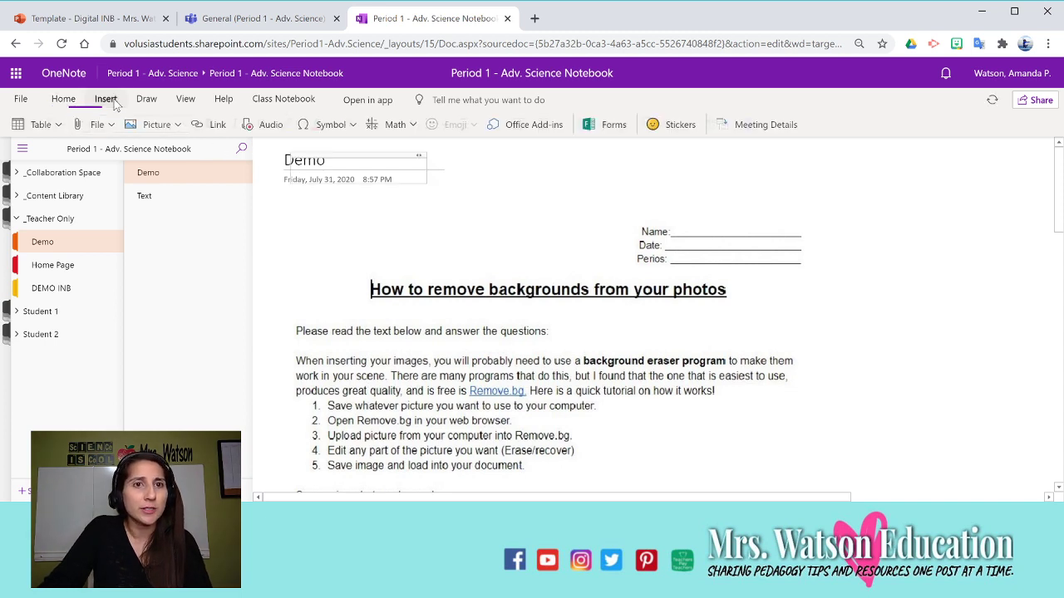
{"action": "left_click", "coordinate": [676, 136]}
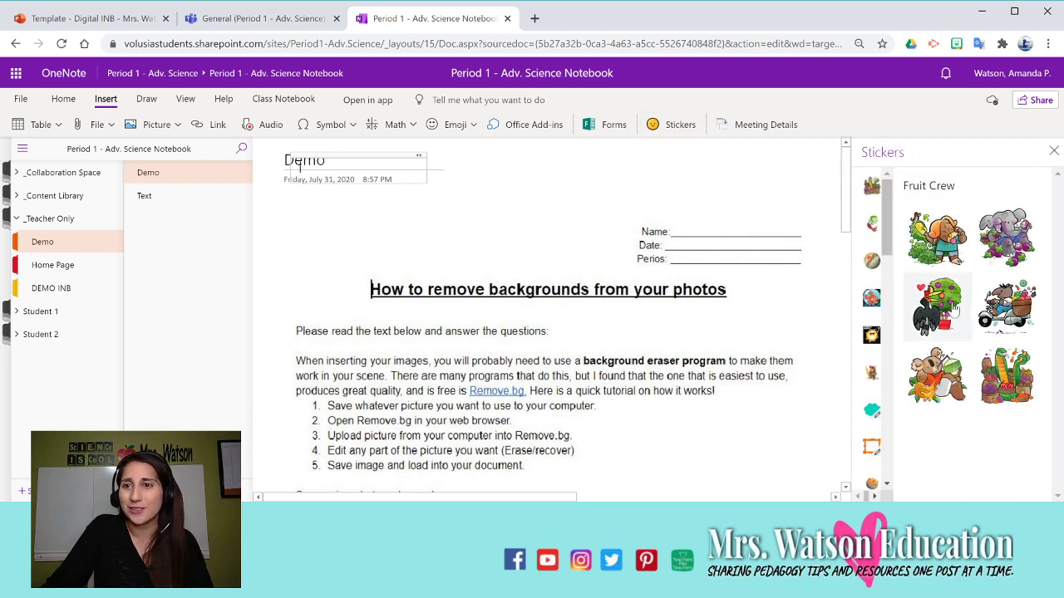
{"action": "left_click", "coordinate": [937, 376]}
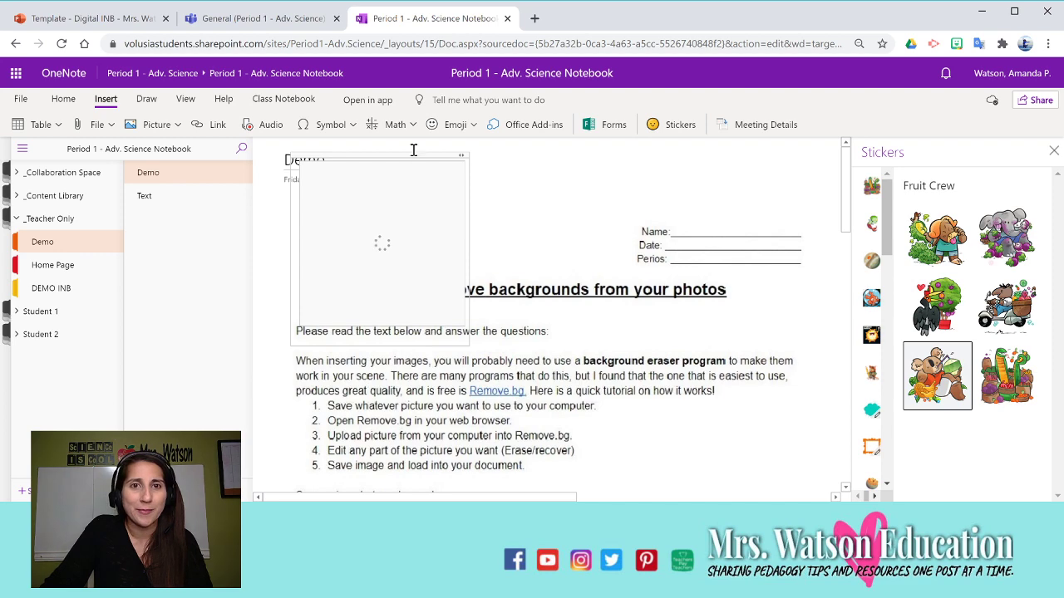
{"action": "left_click", "coordinate": [1053, 151]}
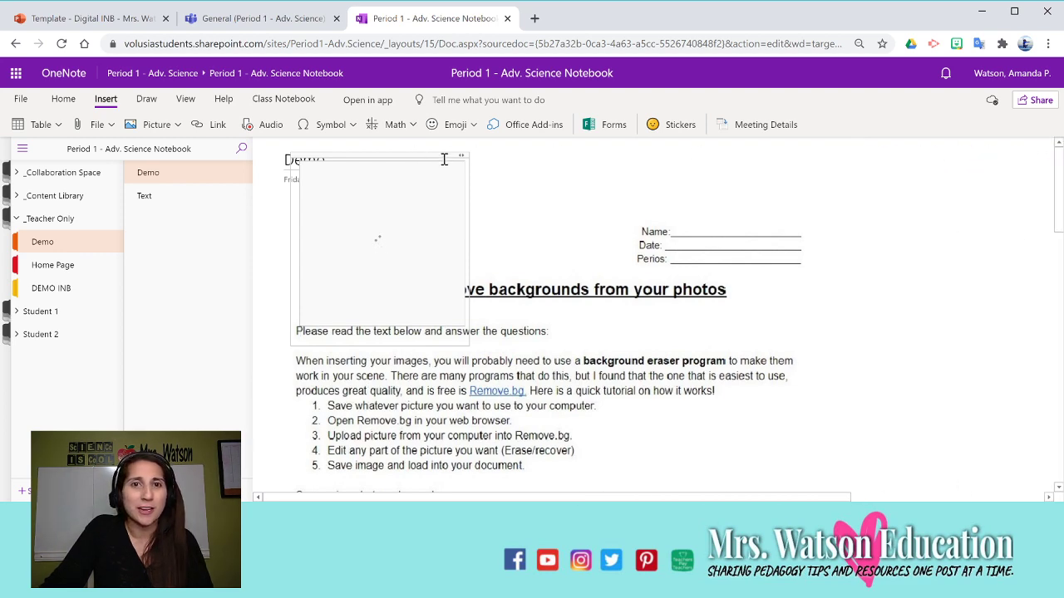
Move the koala sticker note into the blank space beside the worksheet and caption it "Great job!!".
{"action": "left_click_drag", "start_coordinate": [422, 157], "coordinate": [895, 182]}
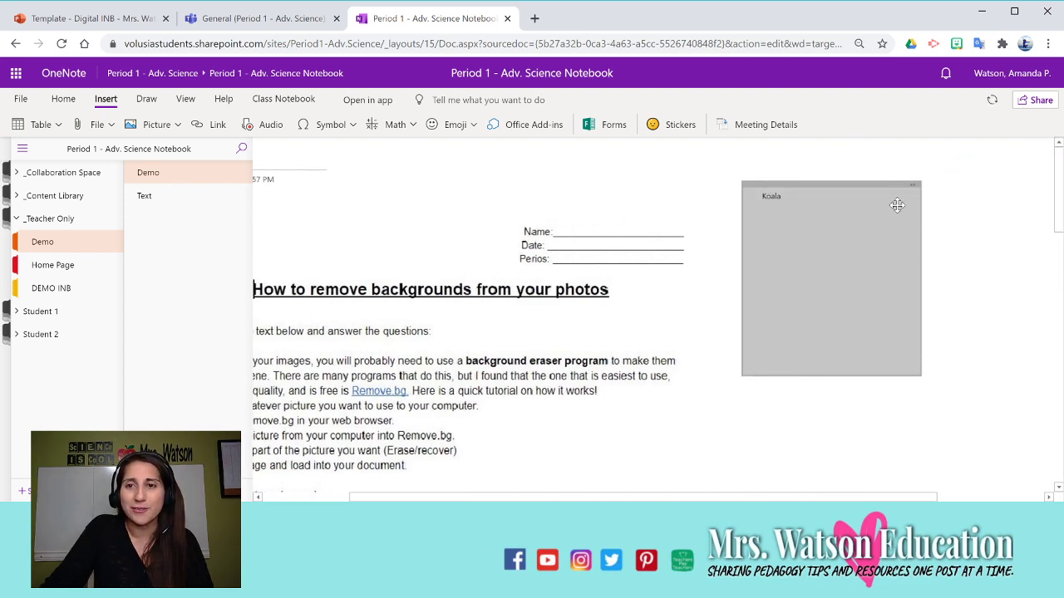
{"action": "left_click", "coordinate": [814, 359]}
{"action": "type", "text": "Great"}
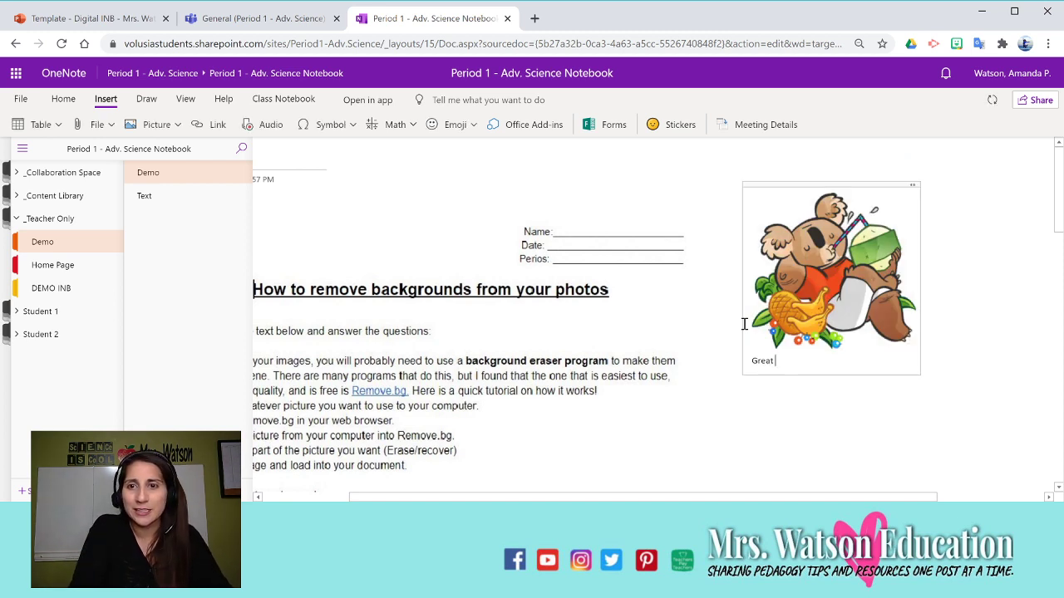
{"action": "type", "text": " job!!"}
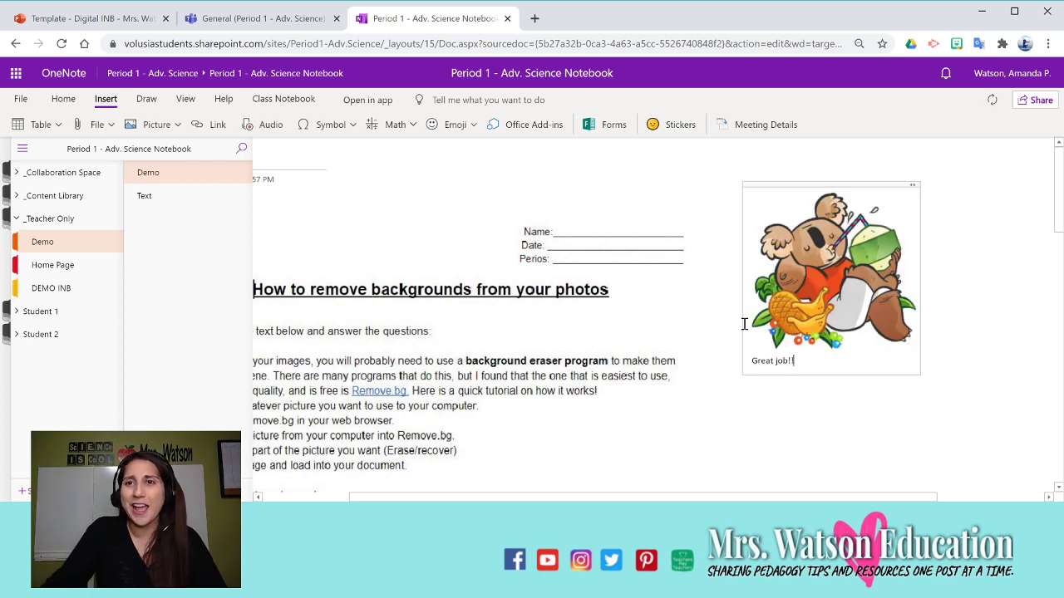
{"action": "left_click", "coordinate": [936, 327]}
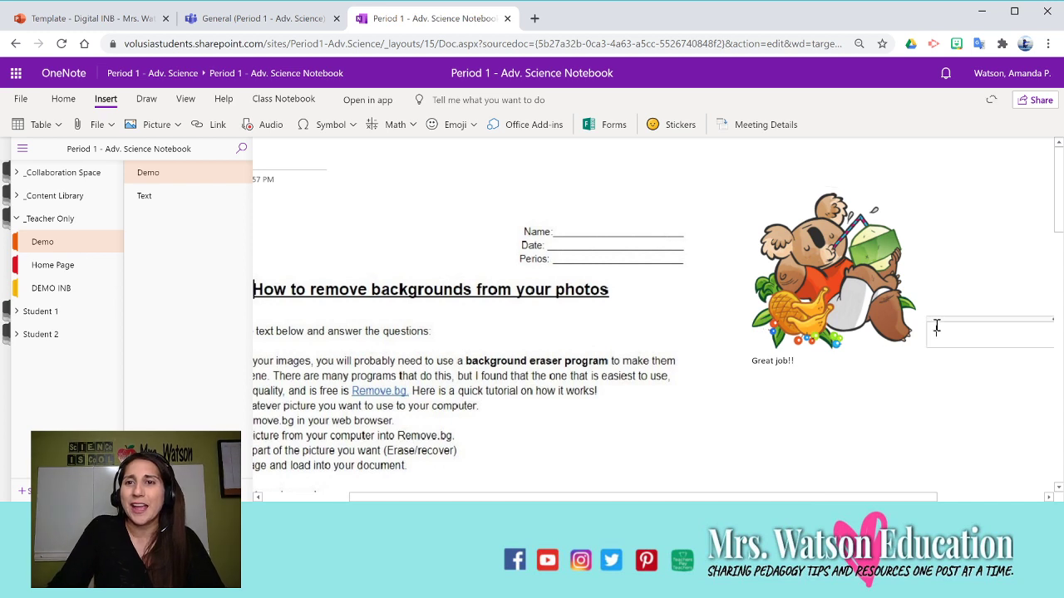
Shift the captioned koala sticker note slightly closer to the worksheet and deselect it.
{"action": "left_click", "coordinate": [874, 219]}
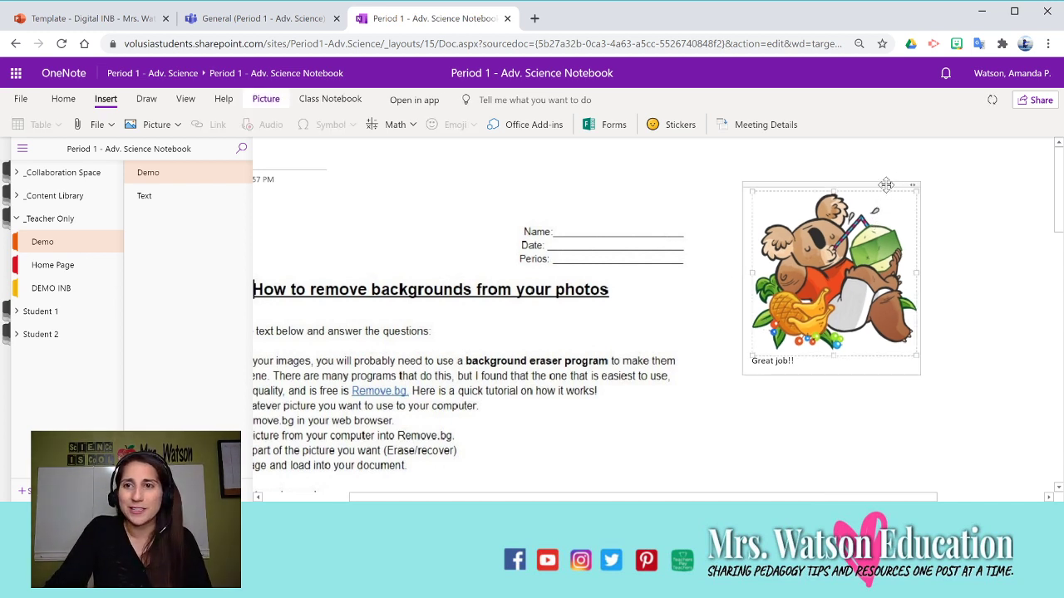
{"action": "left_click_drag", "start_coordinate": [886, 184], "coordinate": [841, 185]}
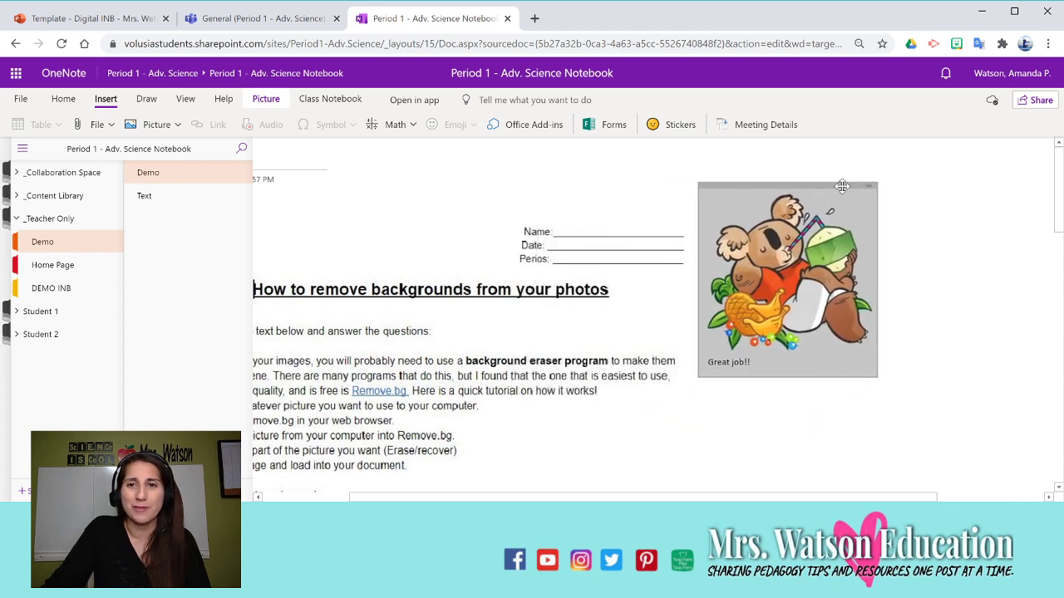
{"action": "left_click", "coordinate": [480, 203]}
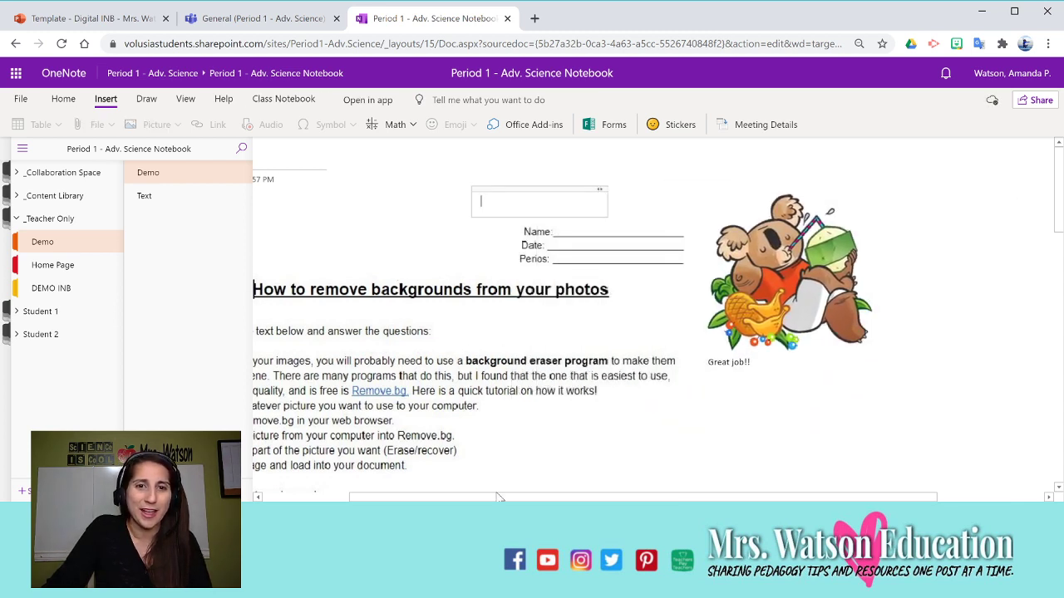
{"action": "scroll", "coordinate": [491, 493], "scroll_direction": "left", "scroll_amount": 3}
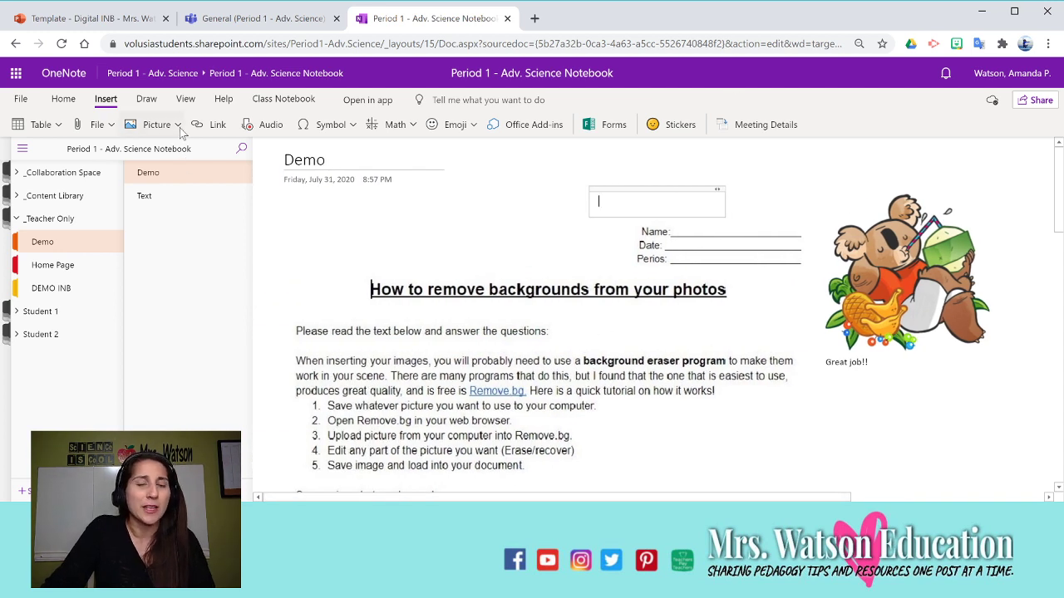
From an empty note above the worksheet, view the link dialog's display text and address fields, and close it without inserting.
{"action": "left_click", "coordinate": [890, 278]}
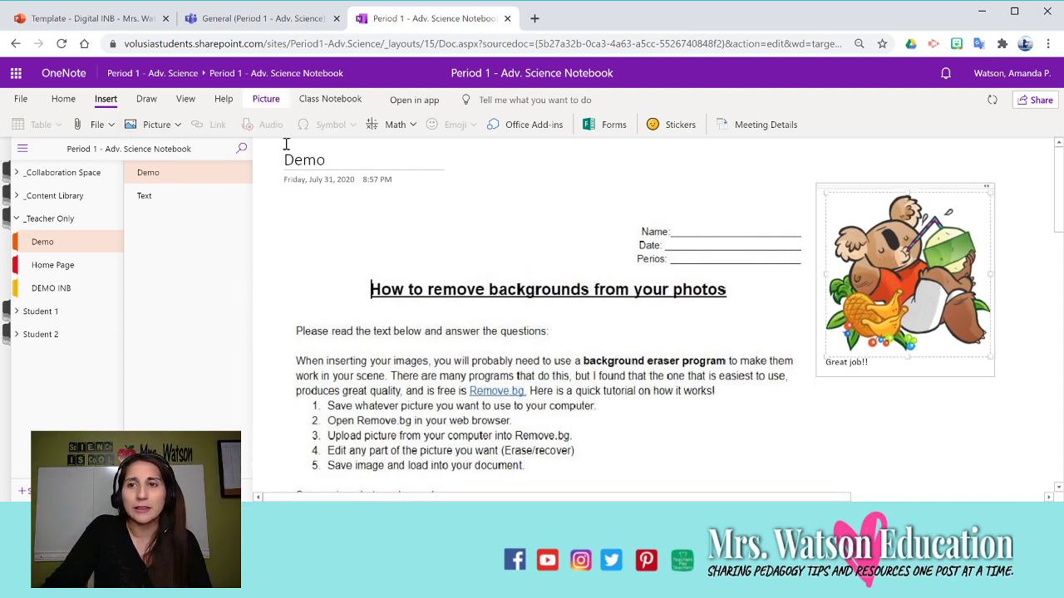
{"action": "left_click", "coordinate": [507, 199]}
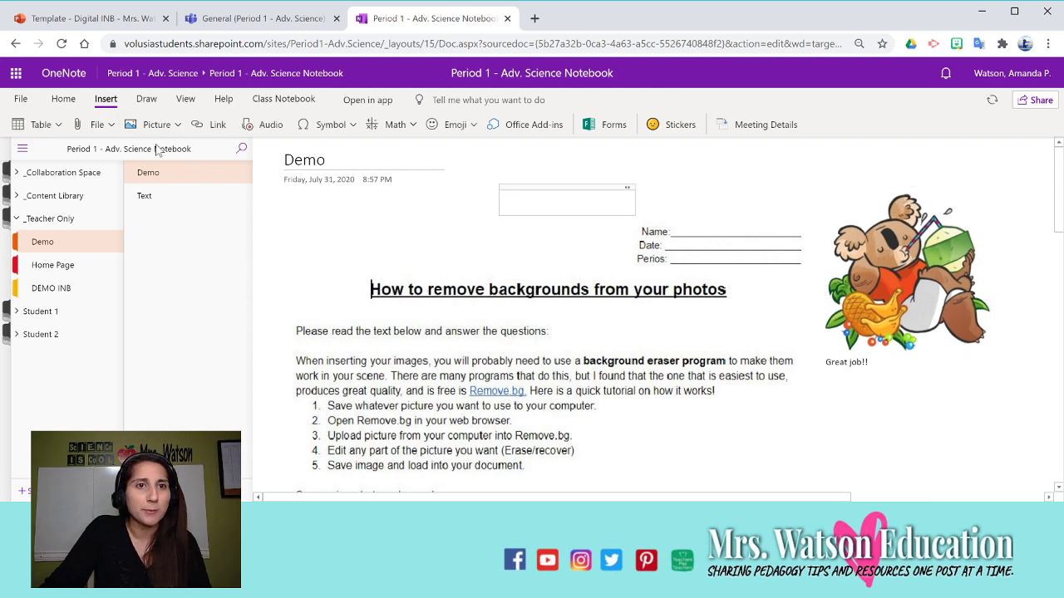
{"action": "left_click", "coordinate": [213, 125]}
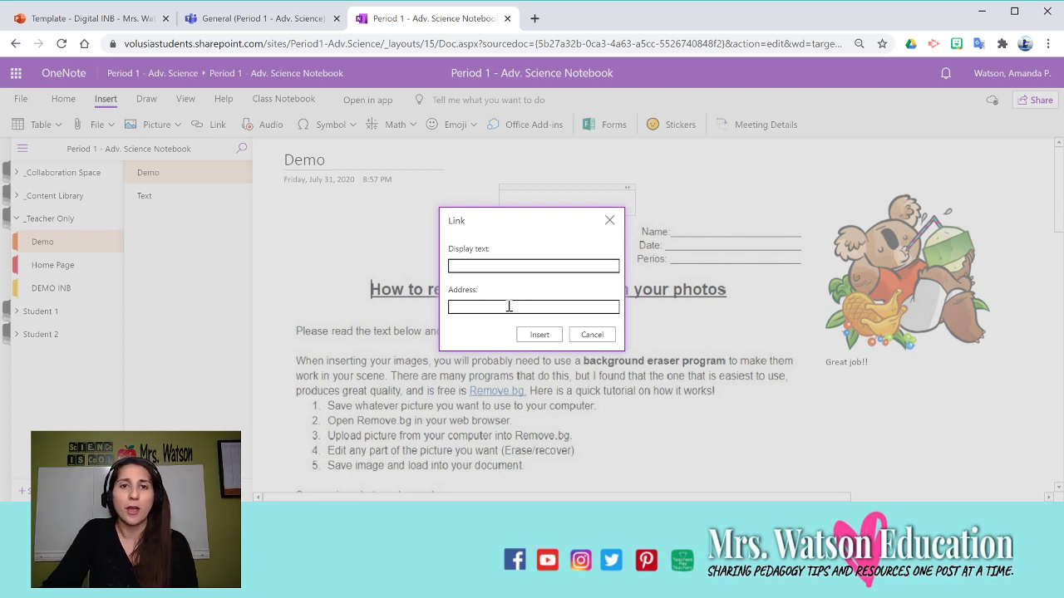
{"action": "left_click", "coordinate": [608, 222]}
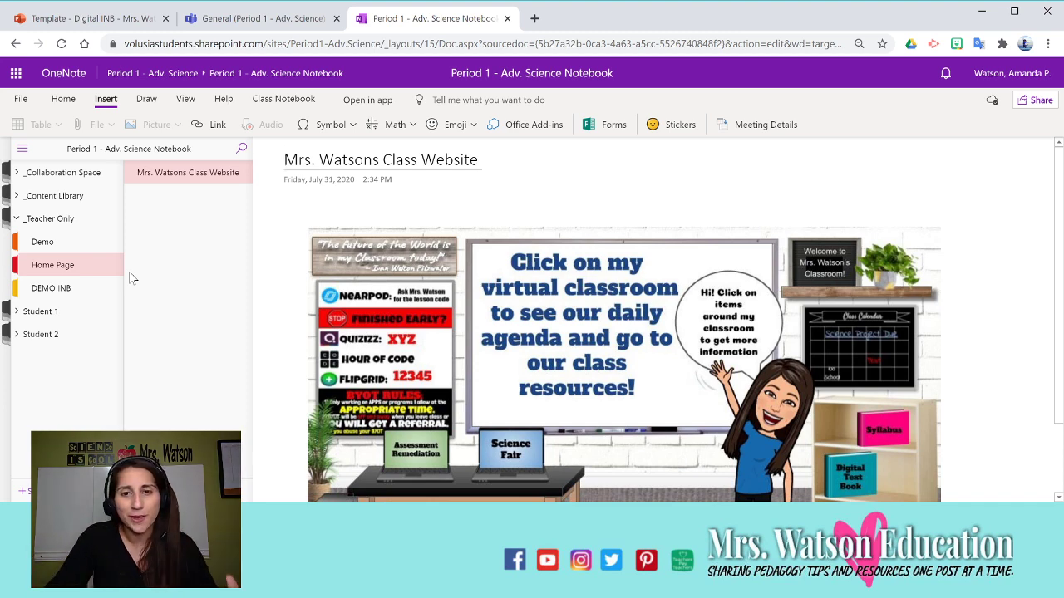
Look over the virtual classroom picture on the Home Page section and check the link dialog there, cancelling it.
{"action": "scroll", "coordinate": [569, 203], "scroll_direction": "down", "scroll_amount": 1}
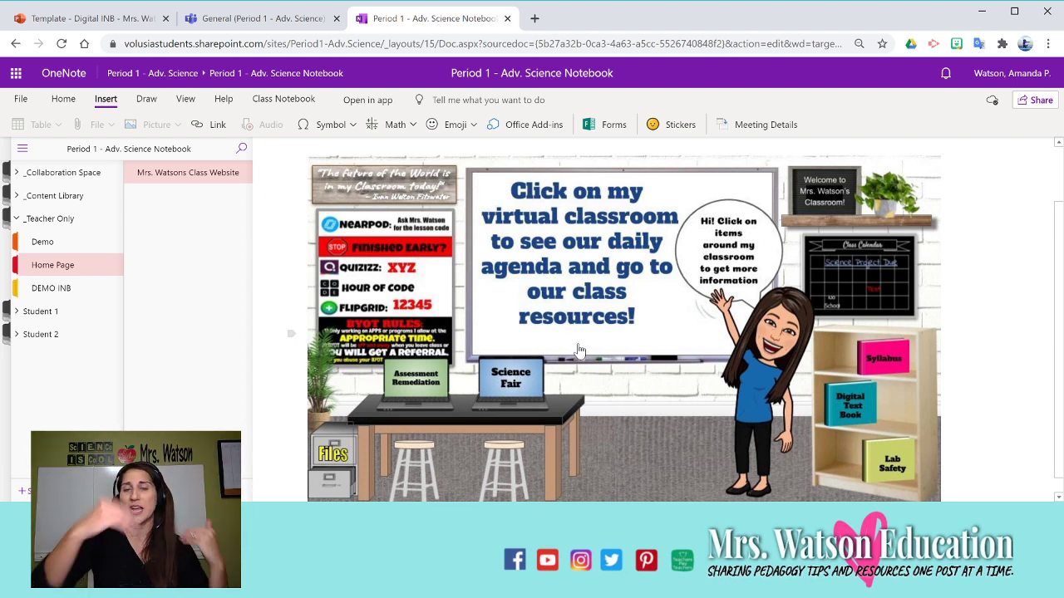
{"action": "scroll", "coordinate": [619, 307], "scroll_direction": "up", "scroll_amount": 1}
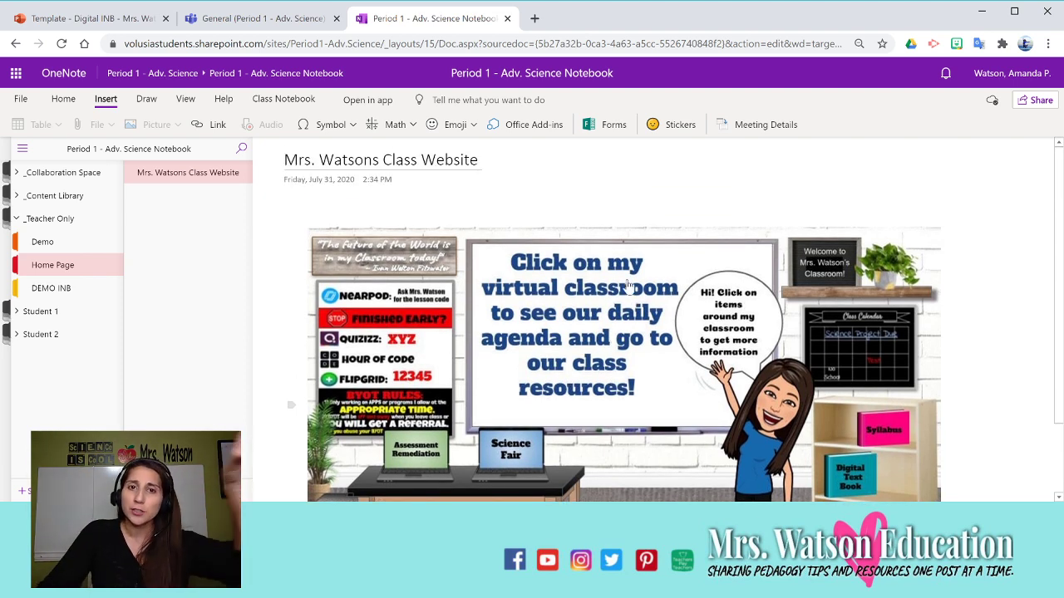
{"action": "scroll", "coordinate": [574, 296], "scroll_direction": "down", "scroll_amount": 1}
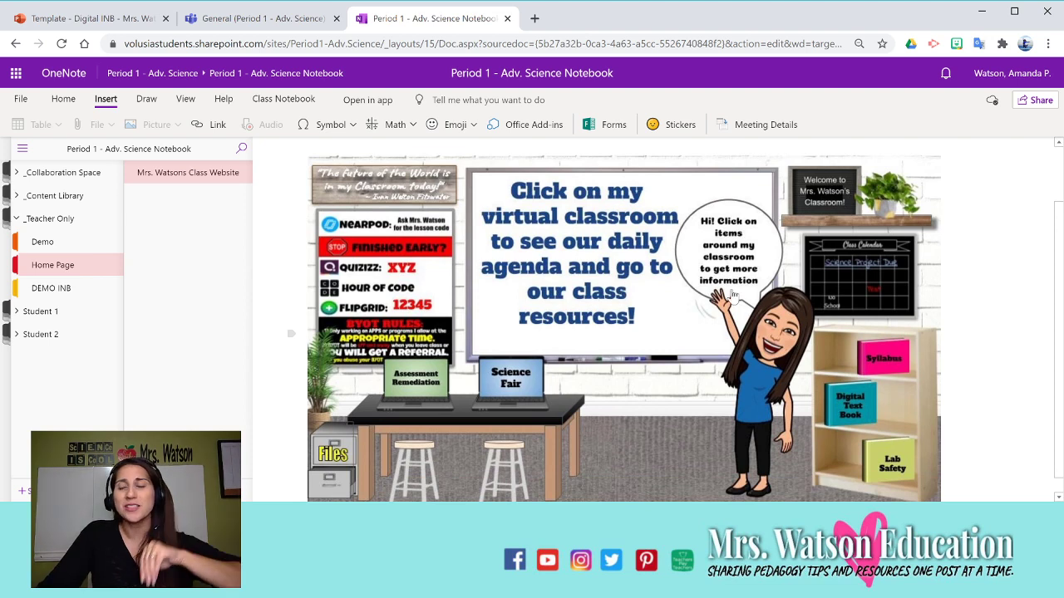
{"action": "scroll", "coordinate": [738, 309], "scroll_direction": "up", "scroll_amount": 1}
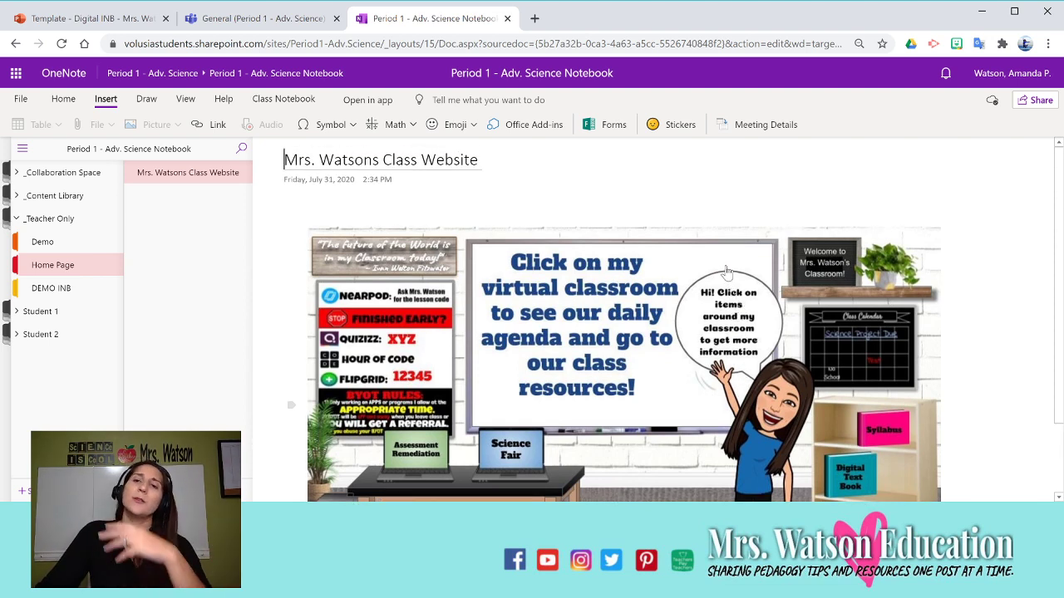
{"action": "scroll", "coordinate": [727, 266], "scroll_direction": "down", "scroll_amount": 1}
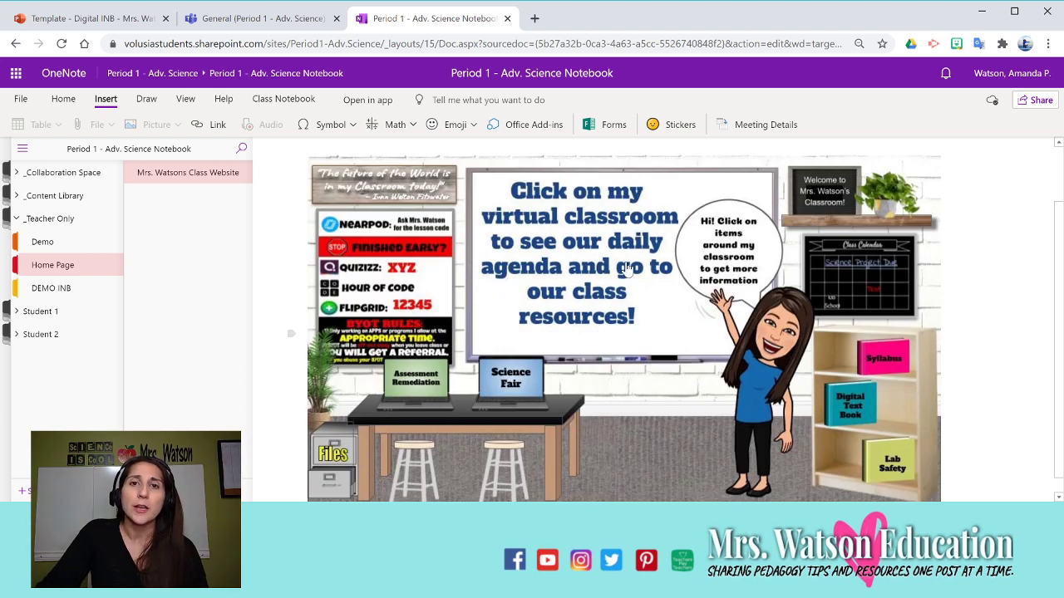
{"action": "left_click", "coordinate": [217, 123]}
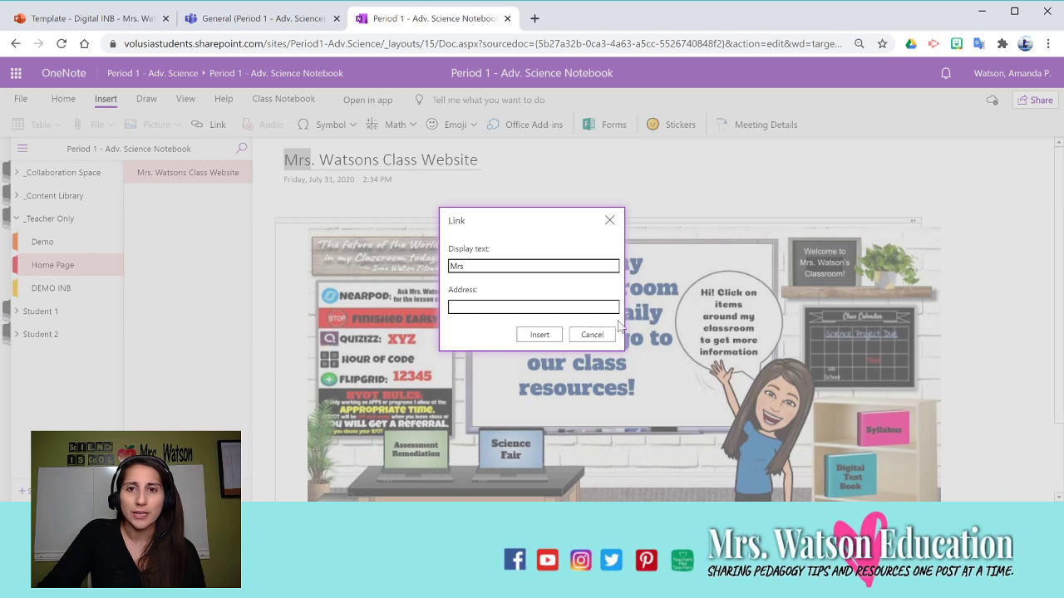
{"action": "left_click", "coordinate": [591, 334]}
Follow the classroom picture's link, view the past lessons behind its Files cabinet, and return to the OneNote notebook.
{"action": "right_click", "coordinate": [652, 335]}
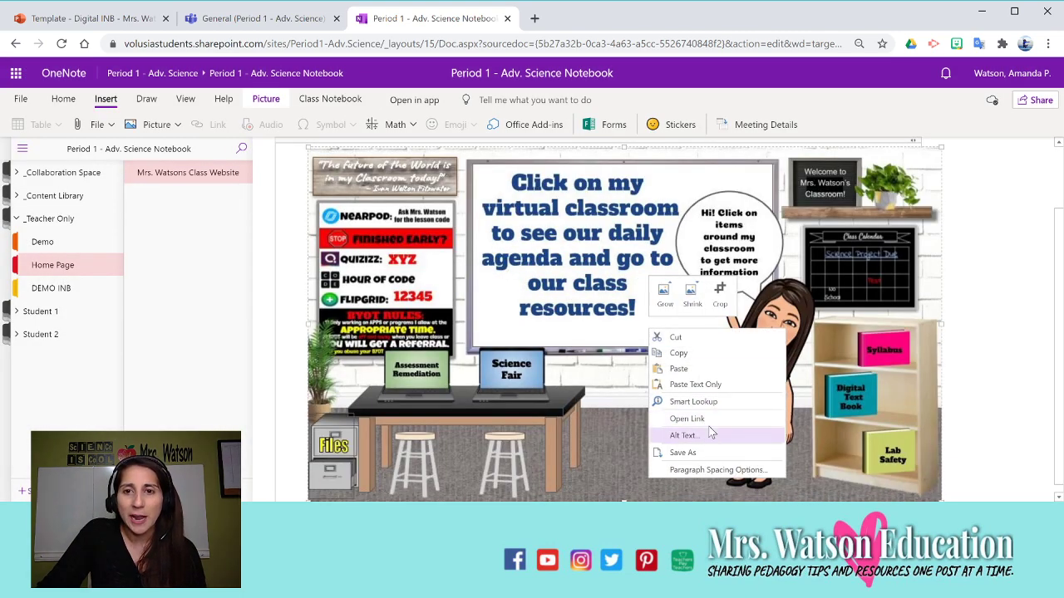
{"action": "left_click", "coordinate": [702, 419]}
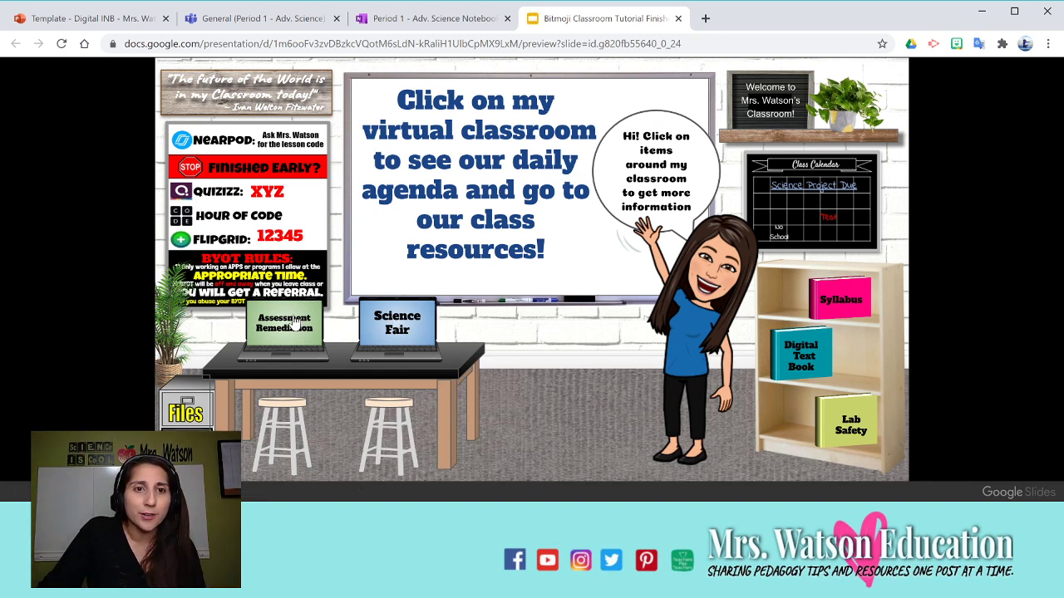
{"action": "left_click", "coordinate": [188, 416]}
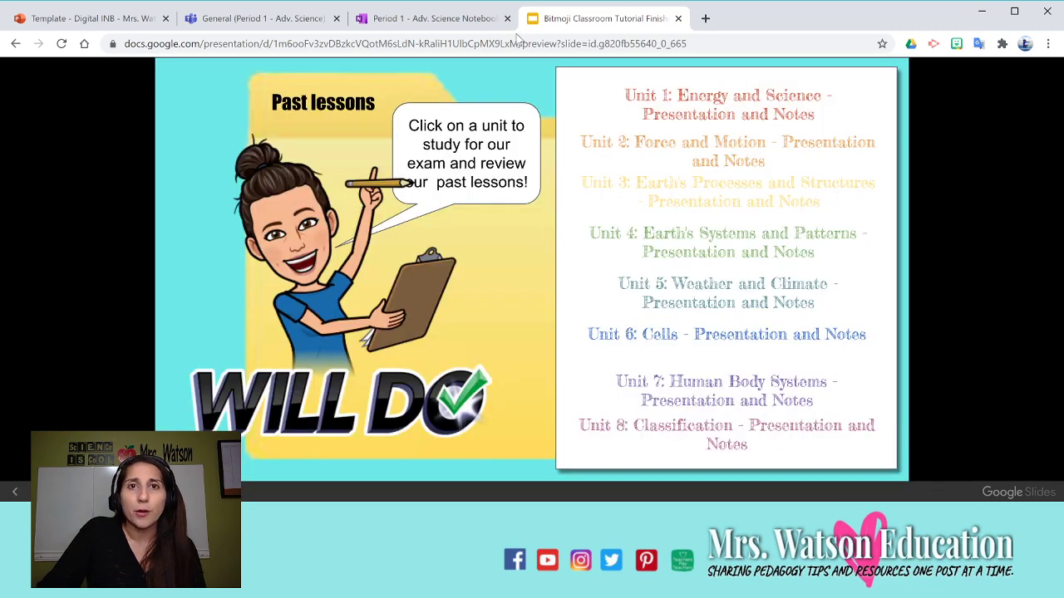
{"action": "left_click", "coordinate": [449, 24]}
{"action": "scroll", "coordinate": [555, 243], "scroll_direction": "up", "scroll_amount": 1}
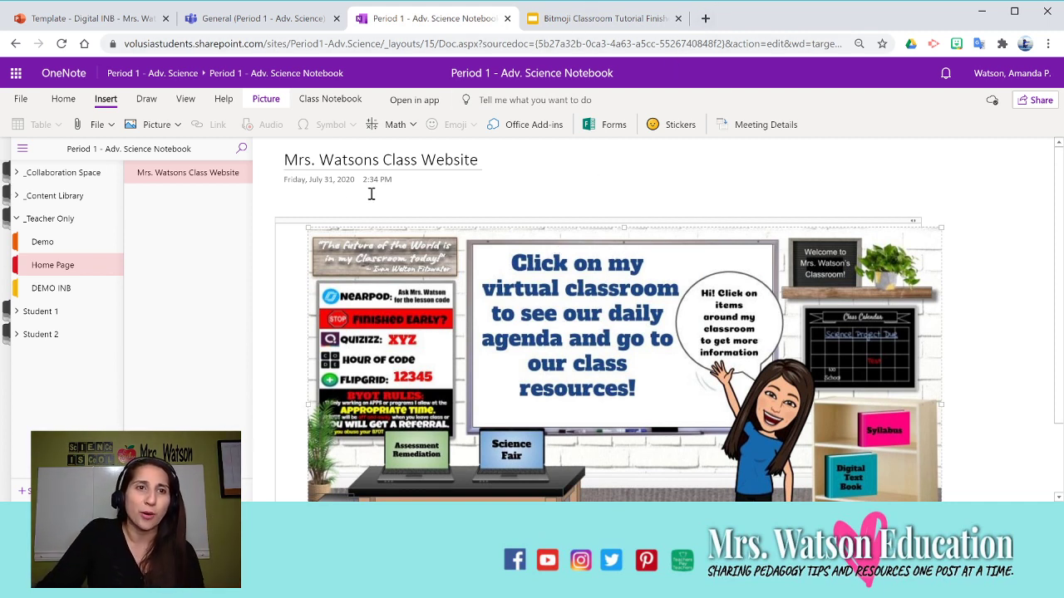
Return to the Demo section and place an empty note in the blank space below the "Great job!!" caption.
{"action": "left_click", "coordinate": [55, 241]}
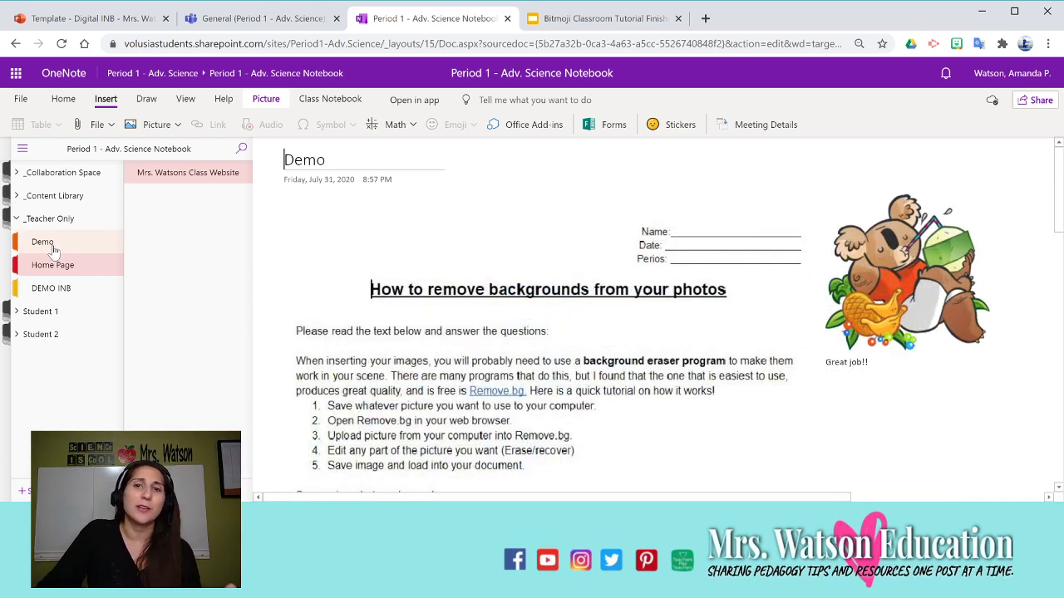
{"action": "left_click", "coordinate": [349, 177]}
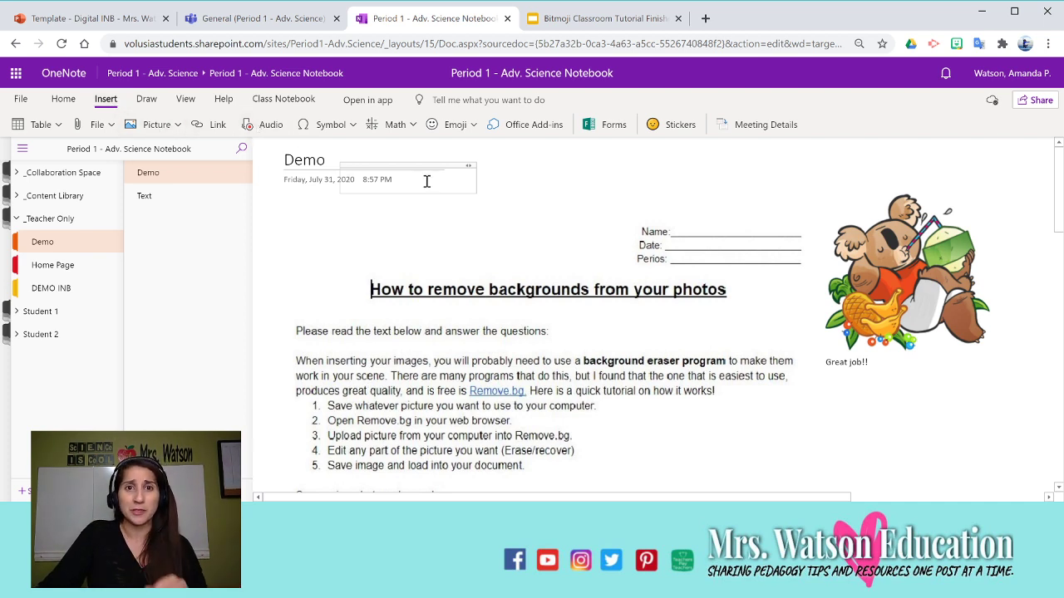
{"action": "left_click_drag", "start_coordinate": [437, 167], "coordinate": [428, 217]}
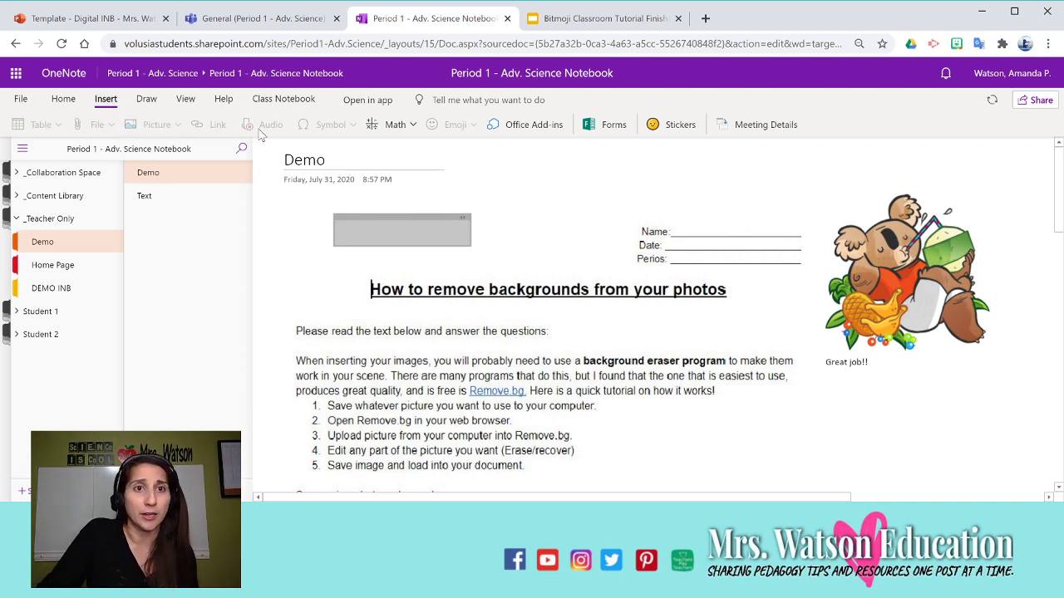
{"action": "left_click", "coordinate": [382, 216]}
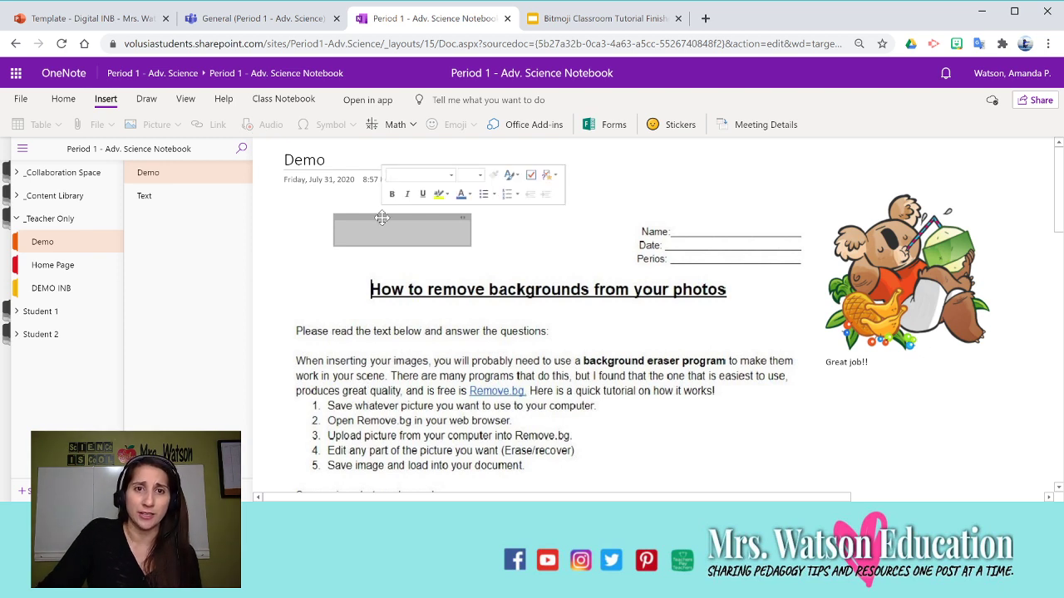
{"action": "left_click", "coordinate": [462, 165]}
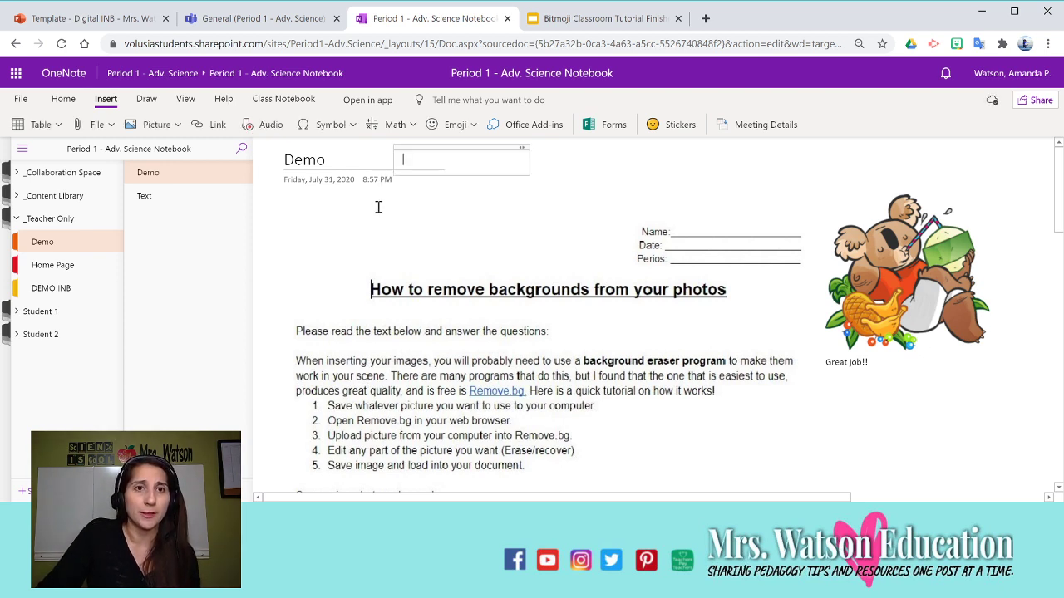
{"action": "left_click_drag", "start_coordinate": [489, 148], "coordinate": [940, 405]}
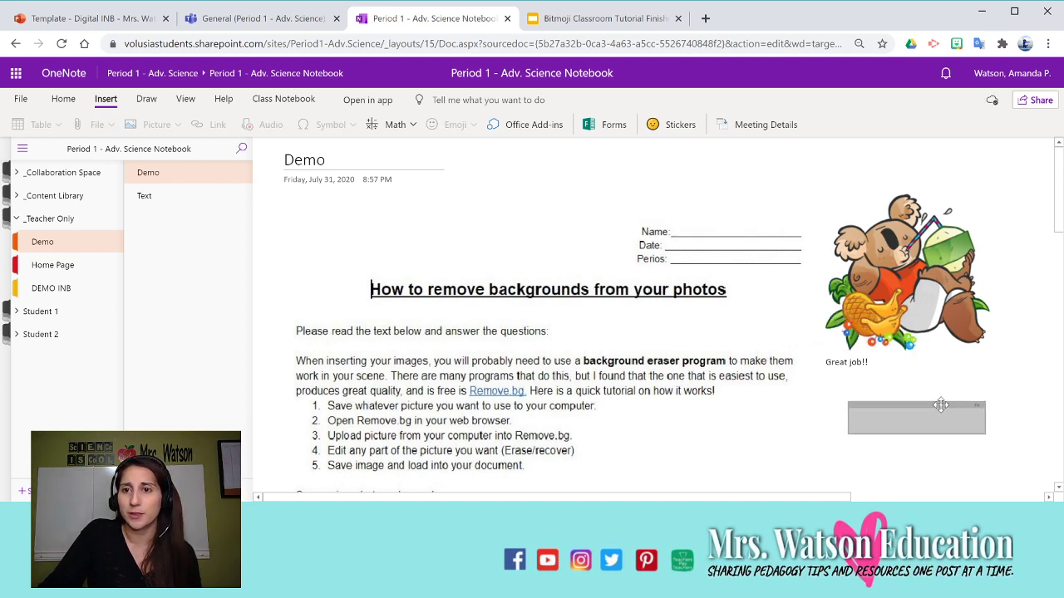
{"action": "left_click", "coordinate": [974, 373]}
{"action": "left_click", "coordinate": [974, 415]}
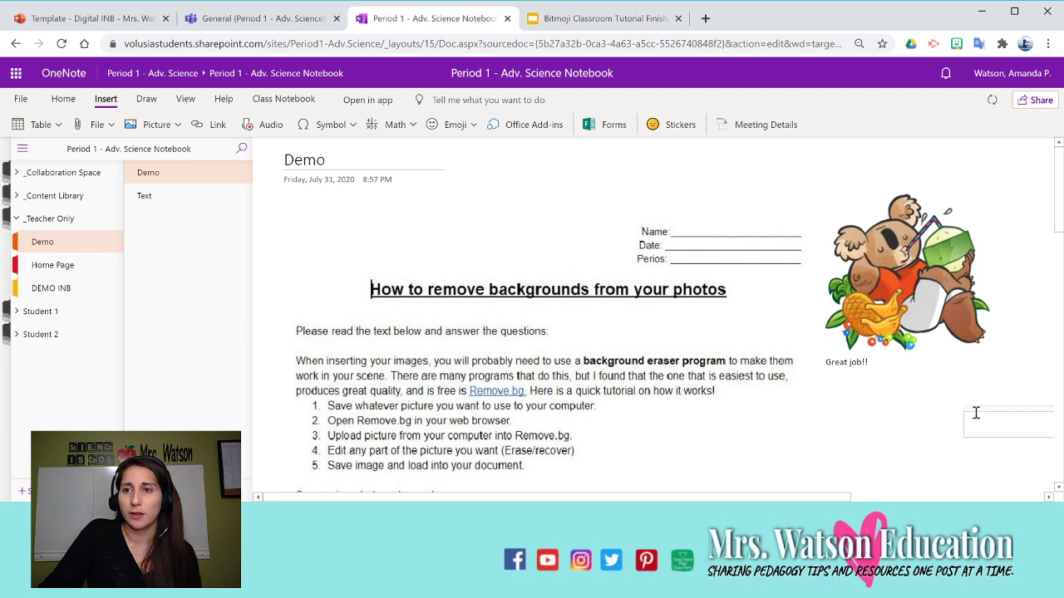
{"action": "left_click_drag", "start_coordinate": [976, 413], "coordinate": [859, 409]}
{"action": "left_click", "coordinate": [942, 445]}
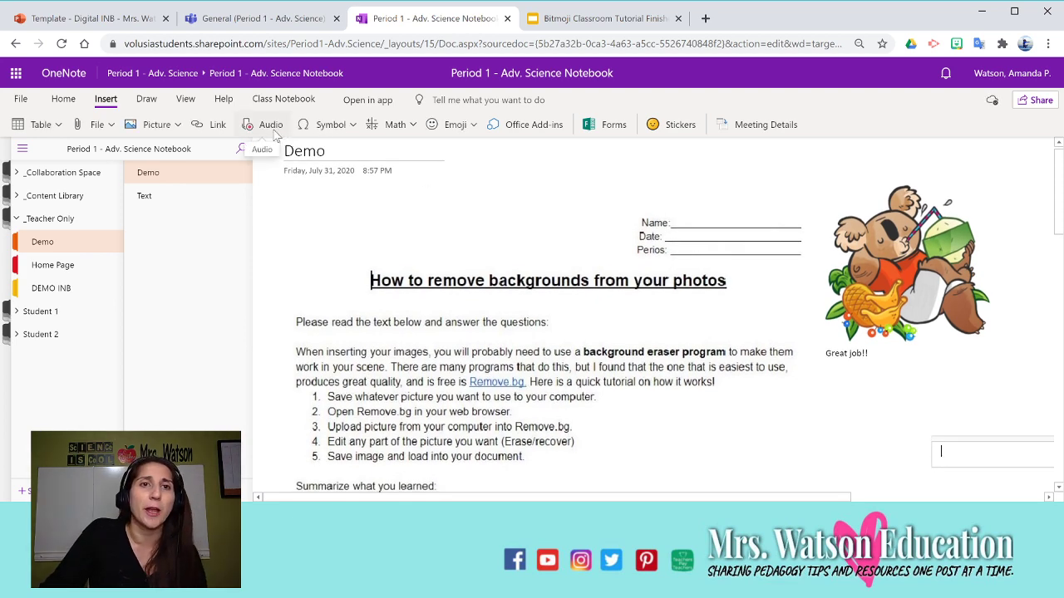
Record a short audio clip in the empty note below the koala sticker, stop it, and play the recording back.
{"action": "left_click", "coordinate": [251, 126]}
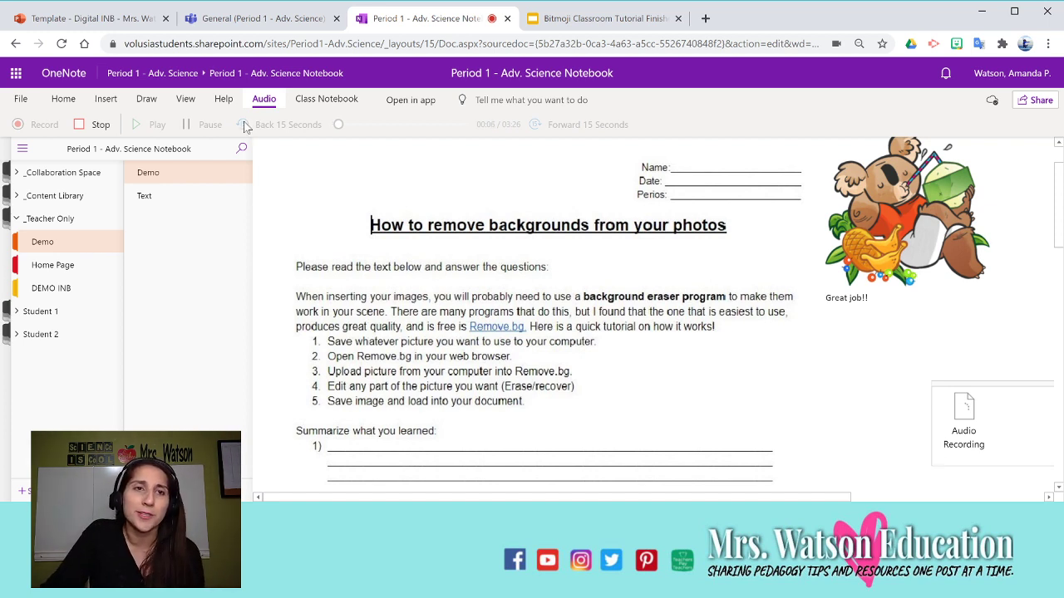
{"action": "left_click", "coordinate": [83, 131]}
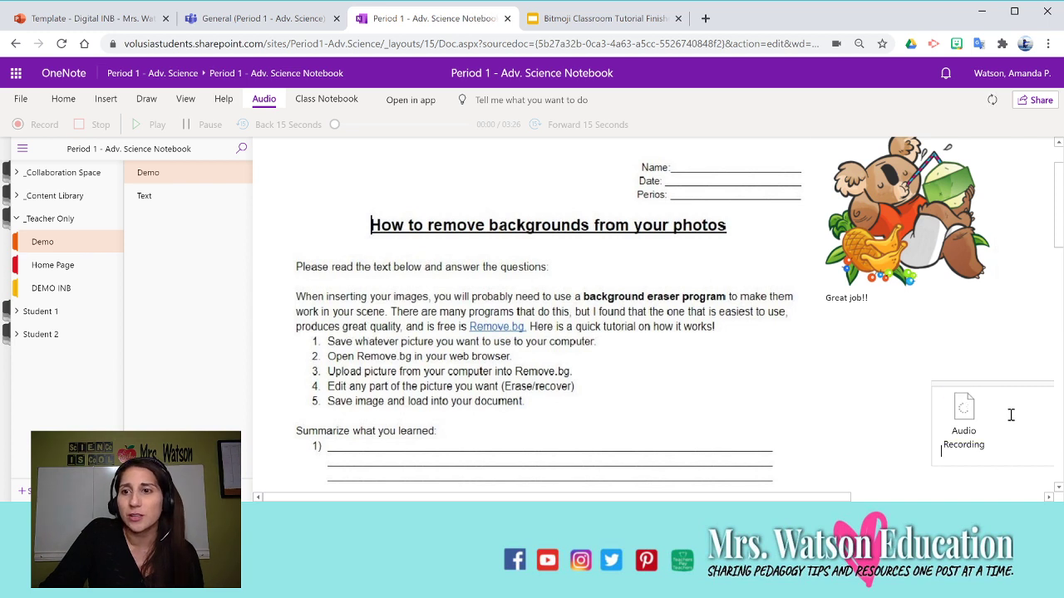
{"action": "left_click", "coordinate": [967, 463]}
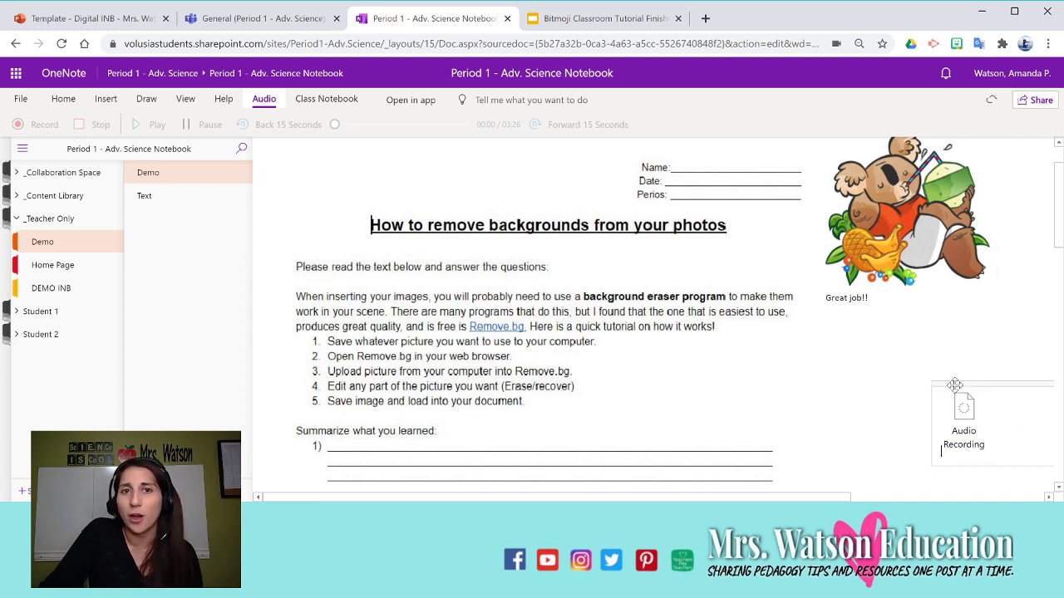
{"action": "left_click", "coordinate": [980, 417]}
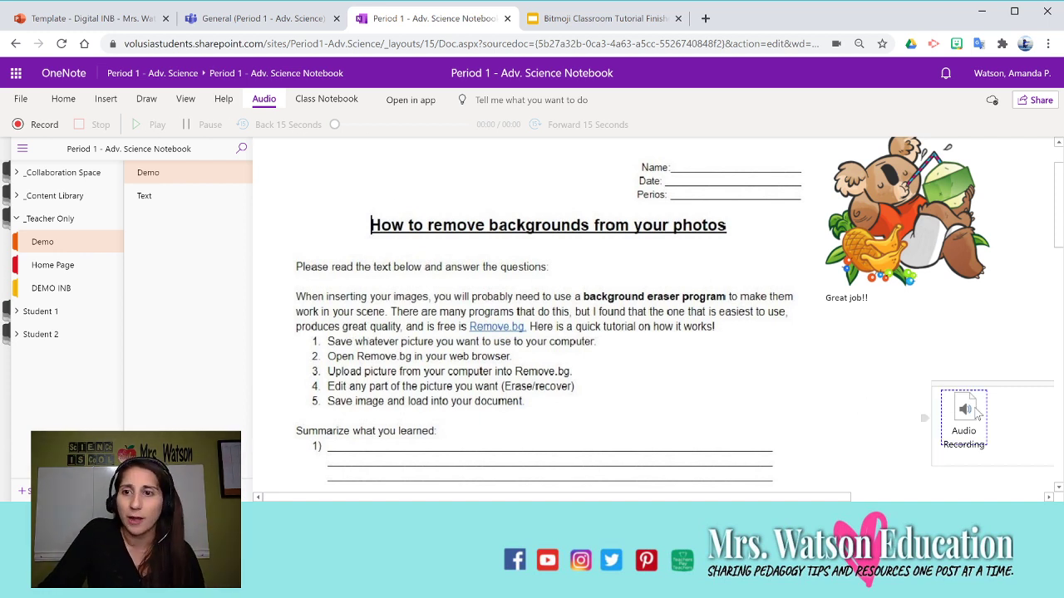
{"action": "left_click", "coordinate": [161, 132]}
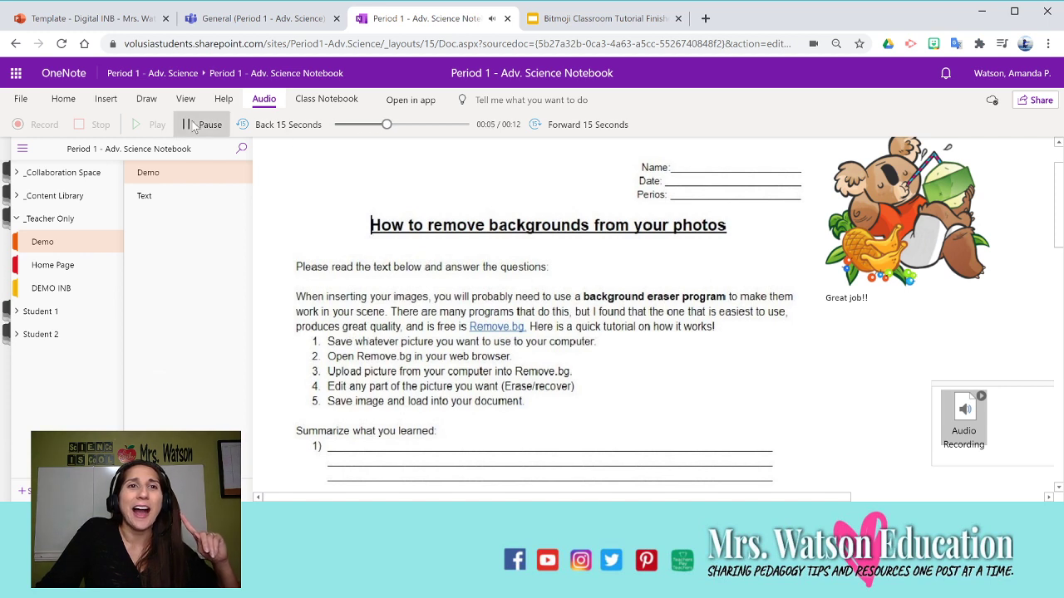
Pause the audio playback and delete the recording below the koala sticker.
{"action": "left_click", "coordinate": [193, 125]}
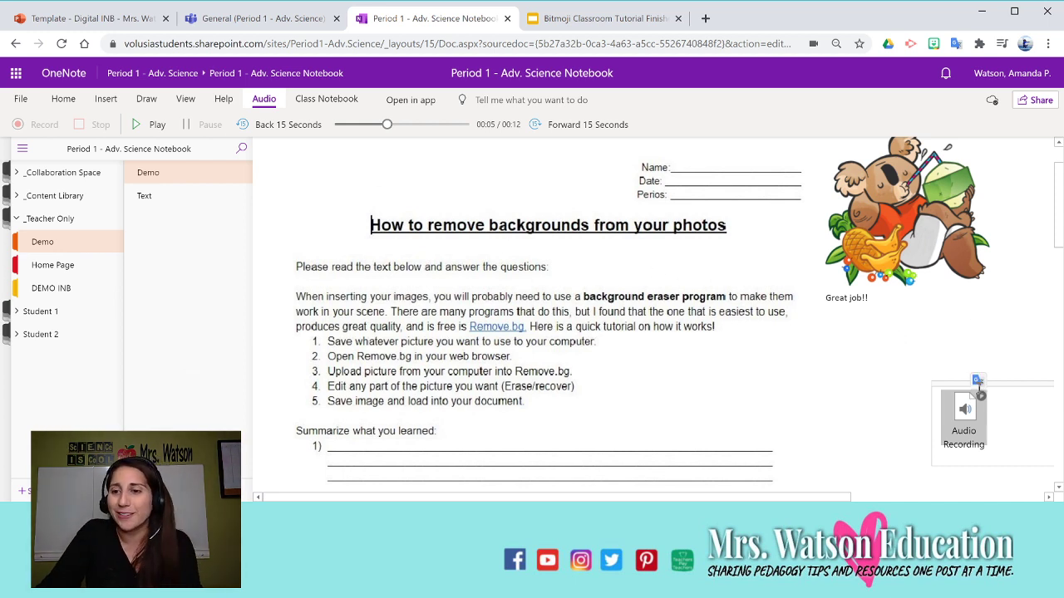
{"action": "key", "text": "Delete"}
{"action": "left_click", "coordinate": [1022, 383]}
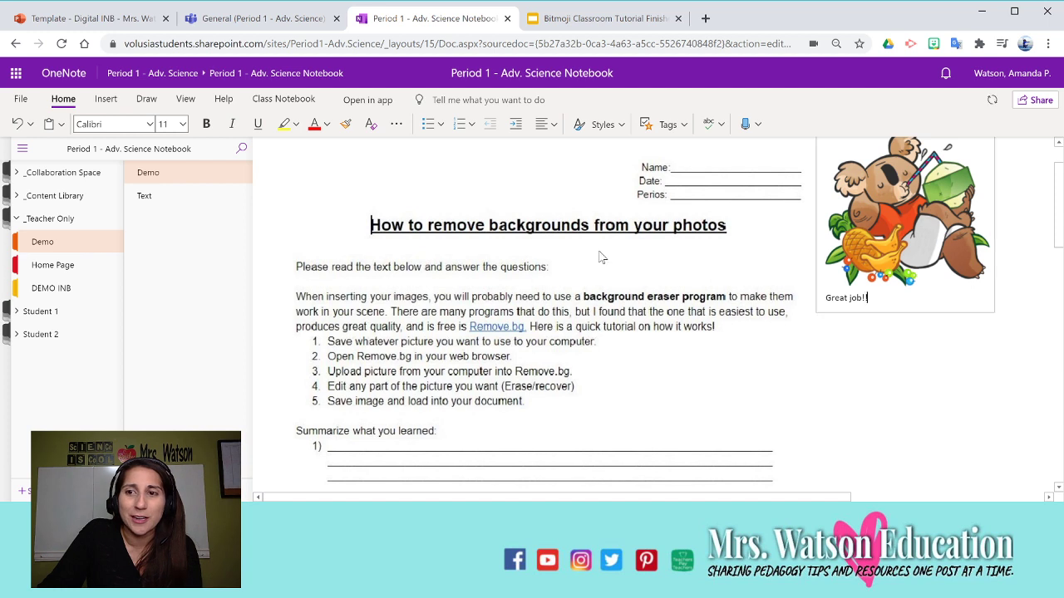
Look over the symbols, emojis and Microsoft Forms that can be inserted, and close the Forms for OneNote pane.
{"action": "left_click", "coordinate": [105, 99]}
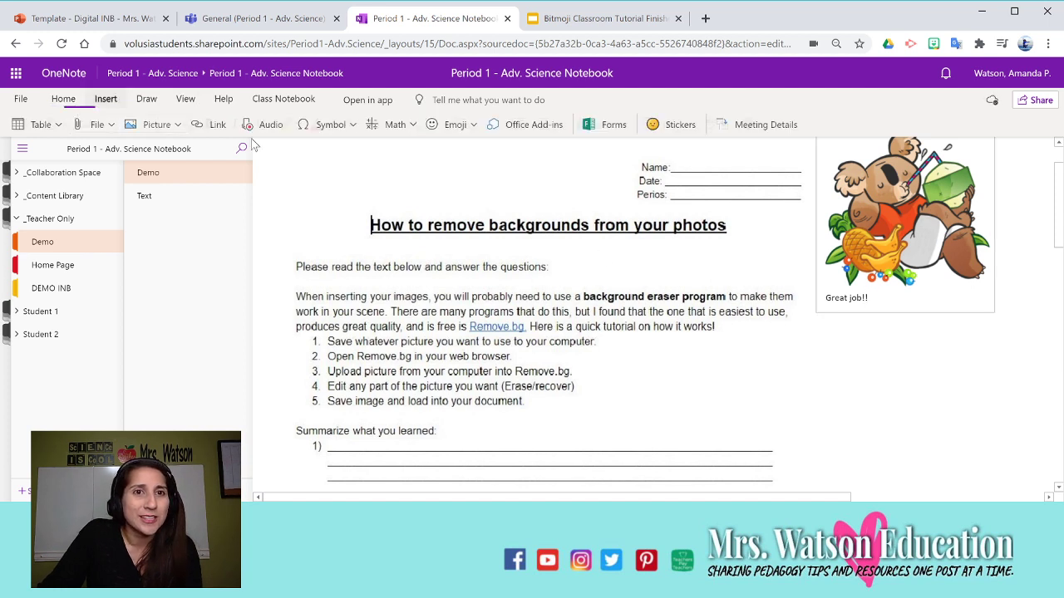
{"action": "left_click", "coordinate": [348, 127]}
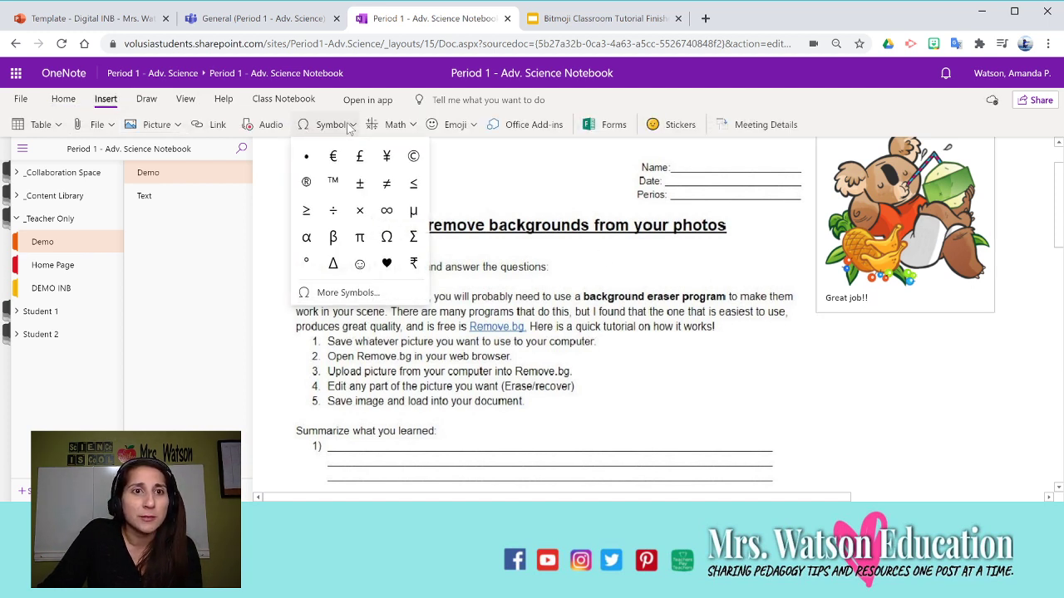
{"action": "left_click", "coordinate": [525, 175]}
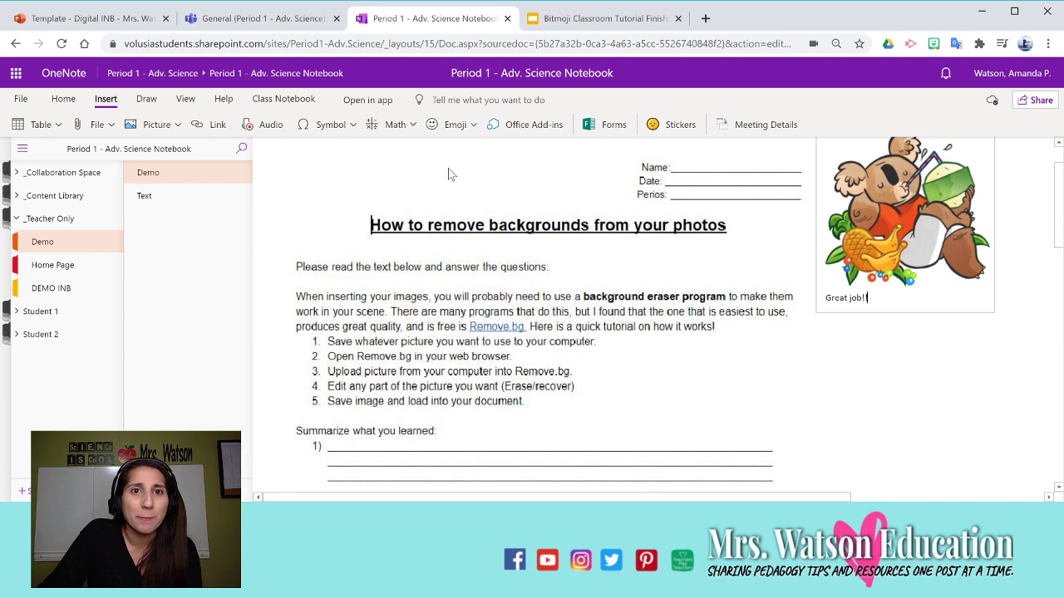
{"action": "left_click", "coordinate": [473, 126]}
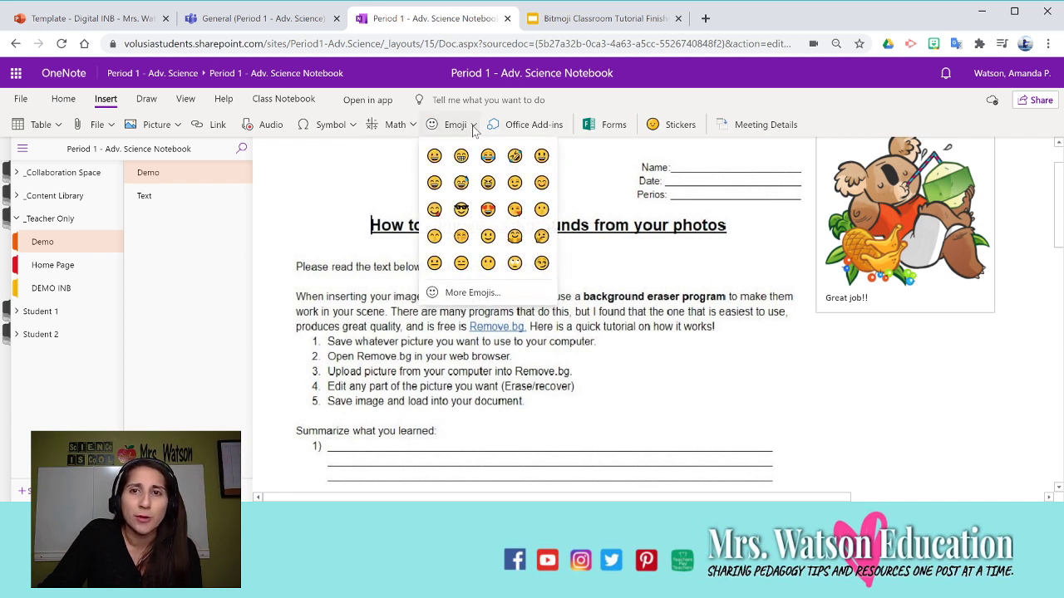
{"action": "left_click", "coordinate": [606, 125]}
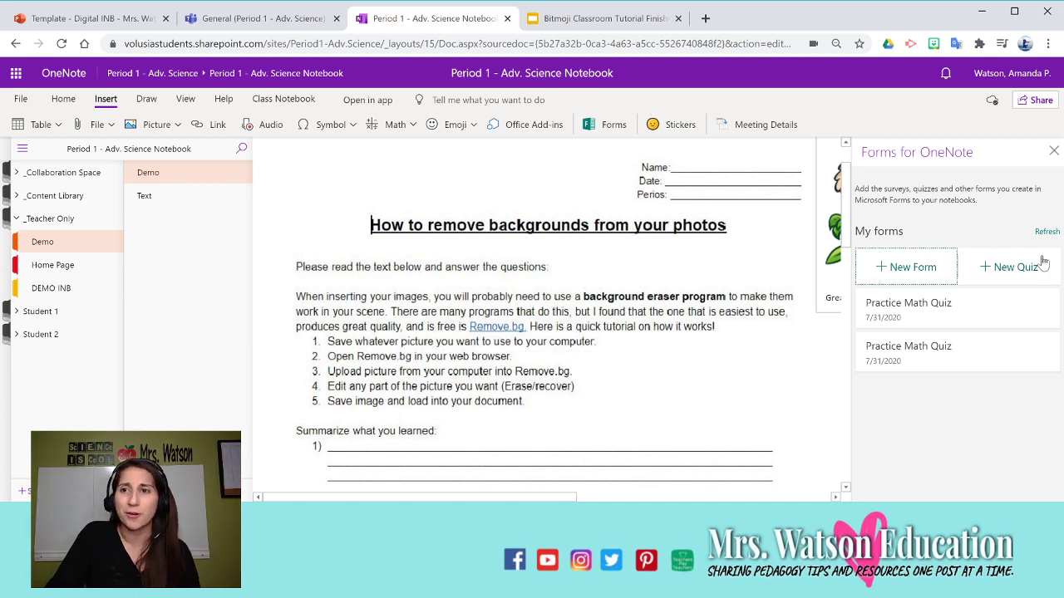
{"action": "left_click", "coordinate": [1053, 151]}
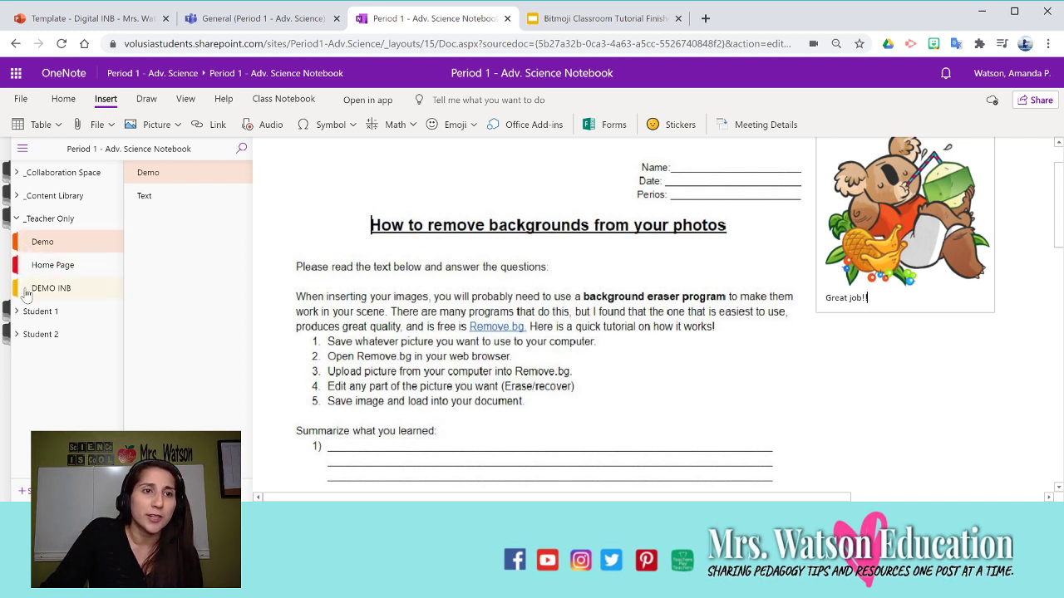
Add a page titled "Math" to the Demo section and open the Math assistant.
{"action": "left_click", "coordinate": [158, 491]}
{"action": "type", "text": "Math"}
{"action": "key", "text": "Return"}
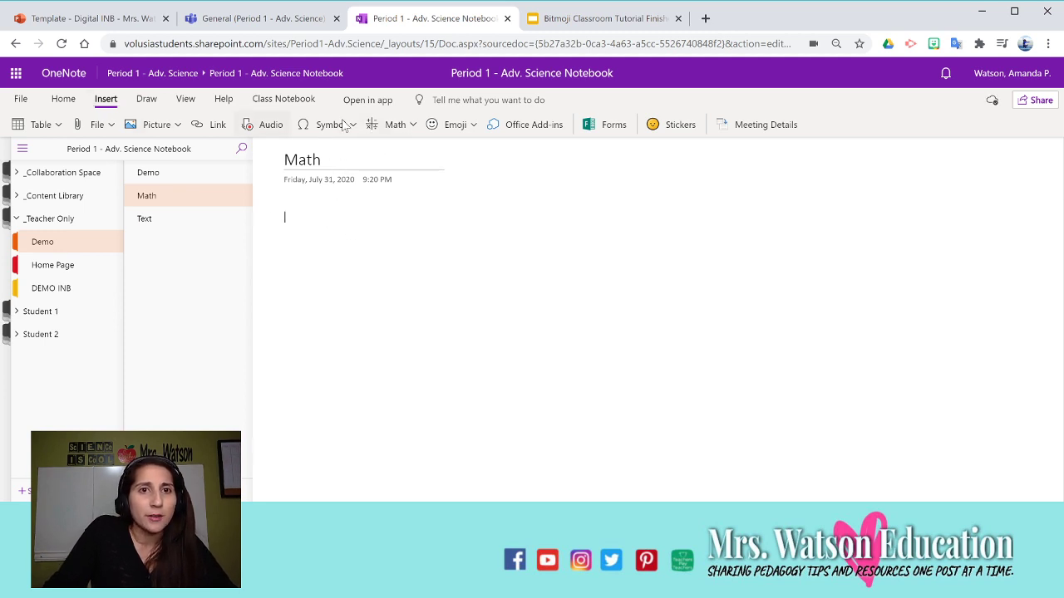
{"action": "left_click", "coordinate": [378, 124]}
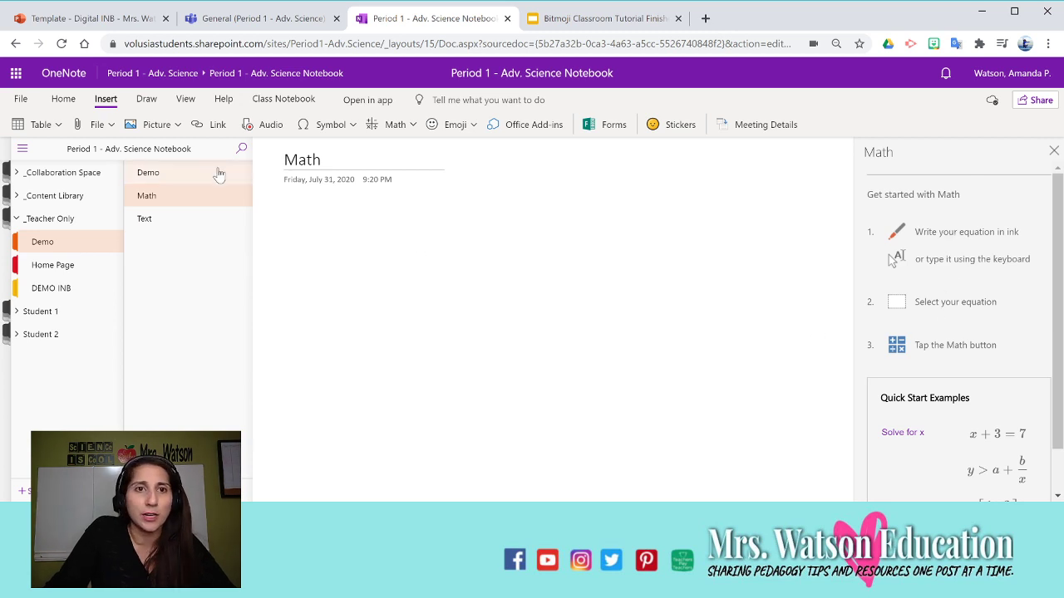
Place an empty note in the middle of the Math page and lasso-select it.
{"action": "left_click", "coordinate": [146, 100]}
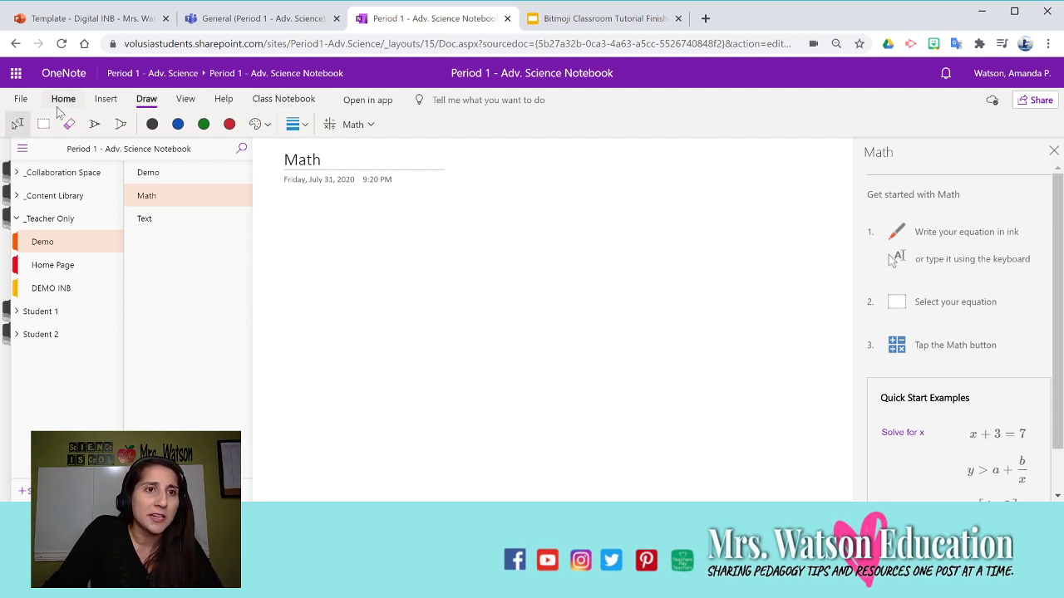
{"action": "left_click", "coordinate": [16, 127]}
{"action": "left_click", "coordinate": [415, 313]}
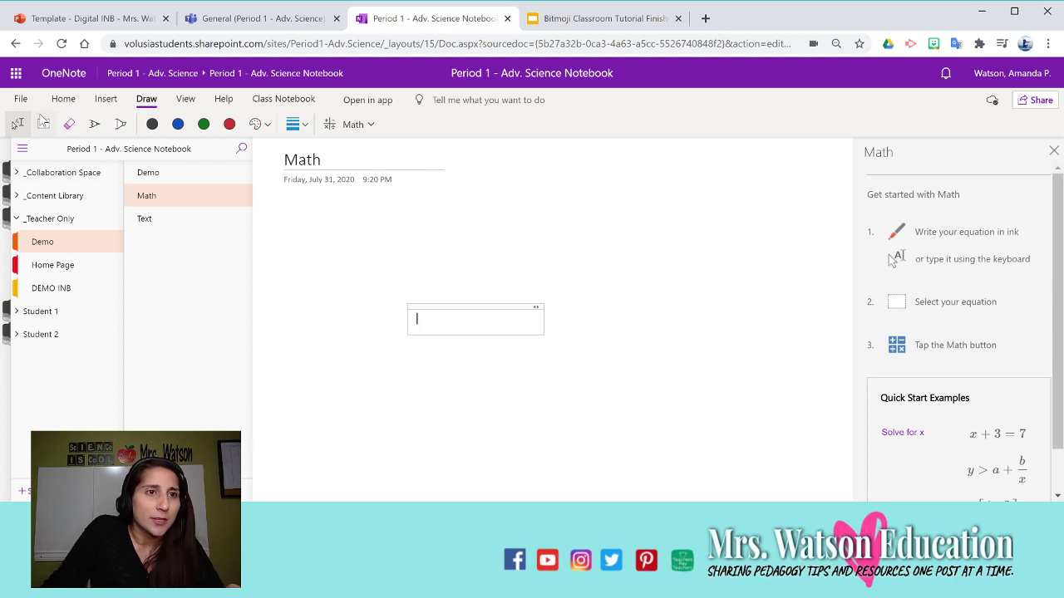
{"action": "left_click", "coordinate": [43, 124]}
{"action": "left_click_drag", "start_coordinate": [372, 266], "coordinate": [709, 384]}
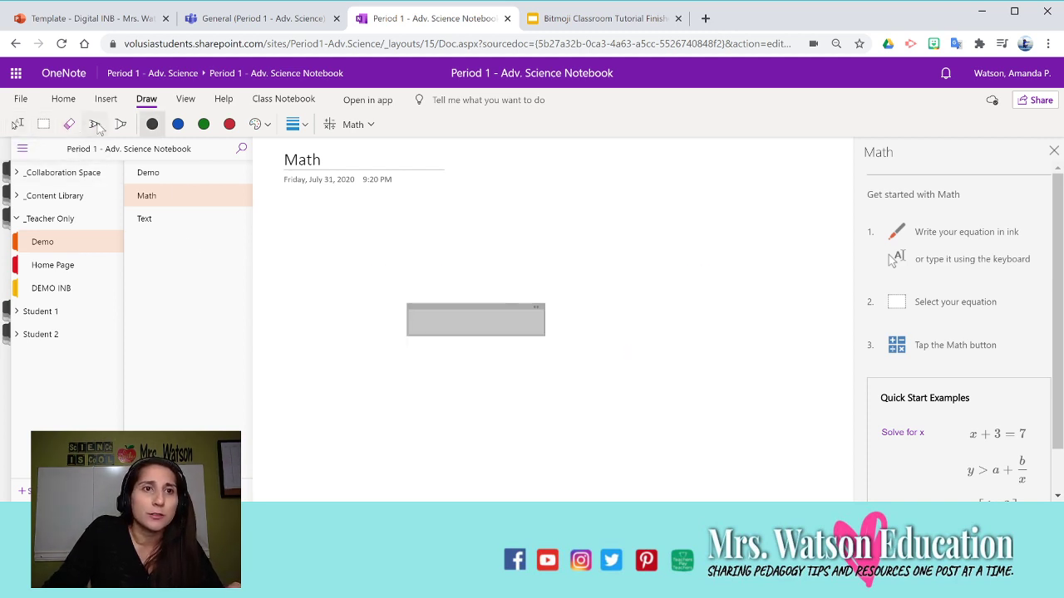
Highlight the heading "How to remove backgrounds from your photos" on the Demo page in pink, and switch the highlighter to green.
{"action": "left_click", "coordinate": [120, 124]}
{"action": "left_click", "coordinate": [178, 123]}
{"action": "left_click", "coordinate": [163, 173]}
{"action": "mouse_move", "coordinate": [370, 289]}
{"action": "left_mouse_down"}
{"action": "mouse_move", "coordinate": [593, 303]}
{"action": "mouse_move", "coordinate": [725, 287]}
{"action": "left_mouse_up"}
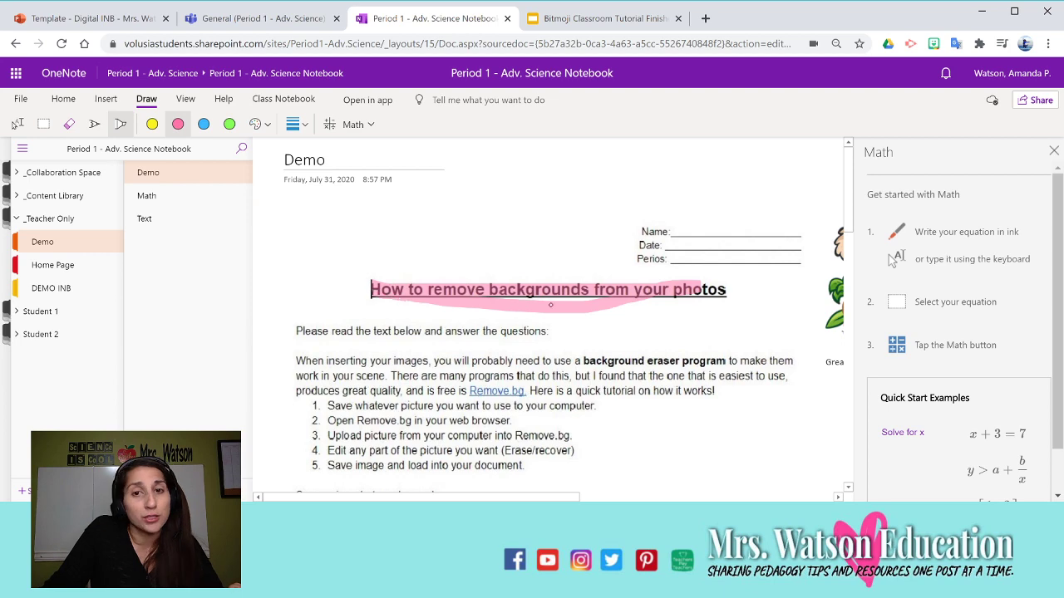
{"action": "left_click", "coordinate": [230, 124]}
Return to the Math page and handwrite the expression 4 + 2 with the red pen.
{"action": "left_click", "coordinate": [143, 195]}
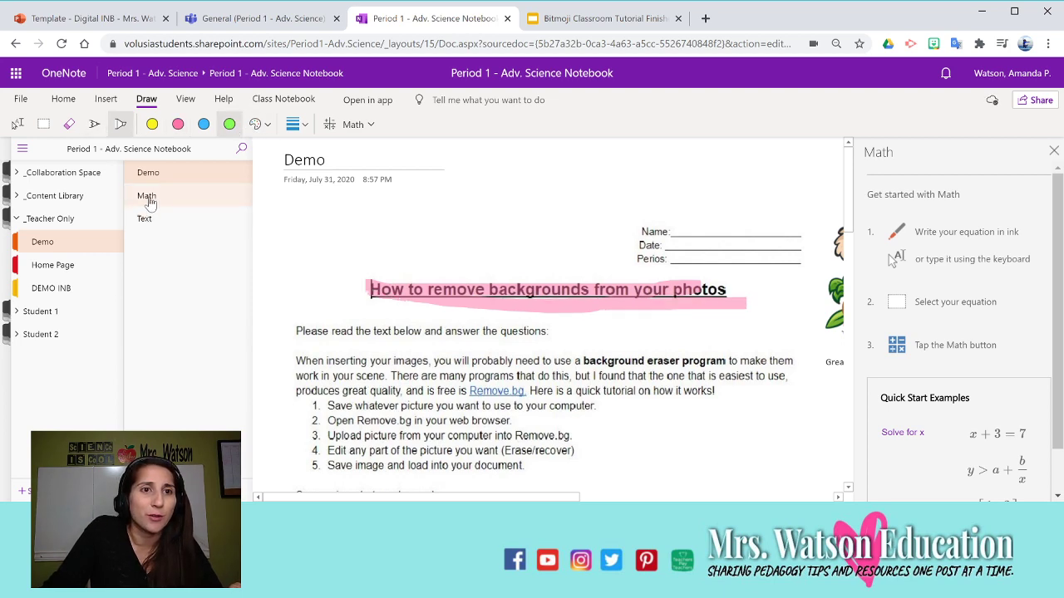
{"action": "left_click", "coordinate": [95, 125]}
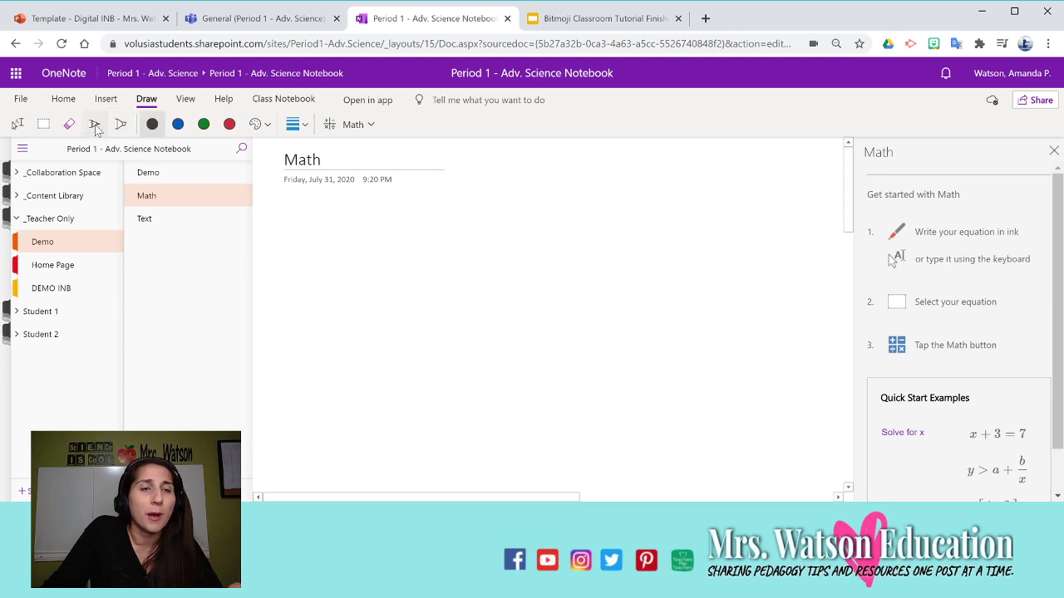
{"action": "left_click", "coordinate": [231, 125]}
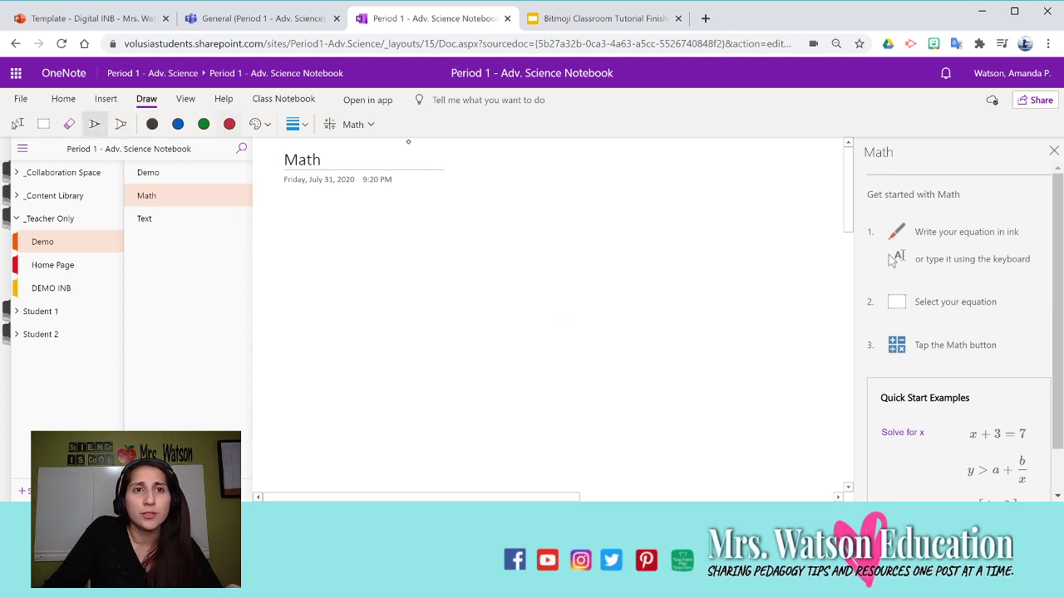
{"action": "mouse_move", "coordinate": [336, 243]}
{"action": "left_mouse_down"}
{"action": "mouse_move", "coordinate": [336, 285]}
{"action": "mouse_move", "coordinate": [406, 284]}
{"action": "left_mouse_up"}
{"action": "left_click_drag", "start_coordinate": [380, 244], "coordinate": [375, 322]}
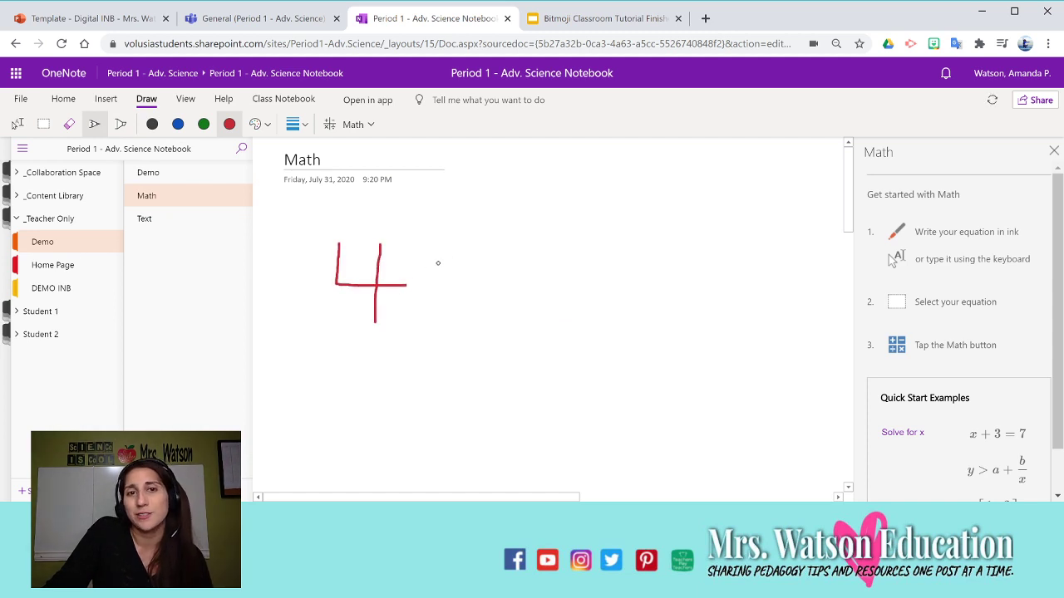
{"action": "mouse_move", "coordinate": [556, 241]}
{"action": "left_mouse_down"}
{"action": "mouse_move", "coordinate": [550, 321]}
{"action": "mouse_move", "coordinate": [592, 320]}
{"action": "left_mouse_up"}
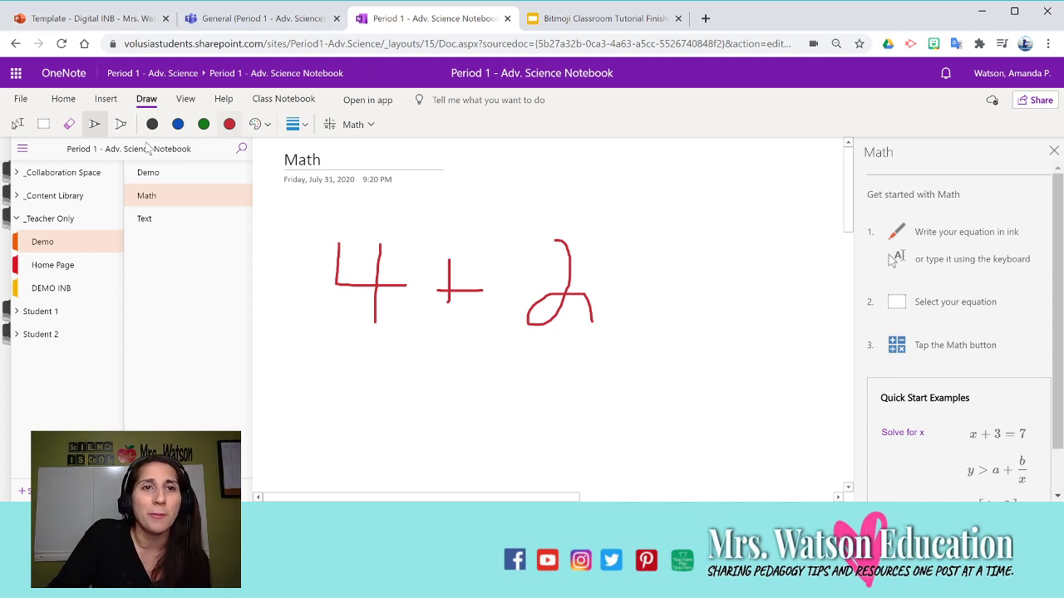
Lasso-select the handwritten 4 + 2 and convert the ink to typed math.
{"action": "left_click", "coordinate": [37, 128]}
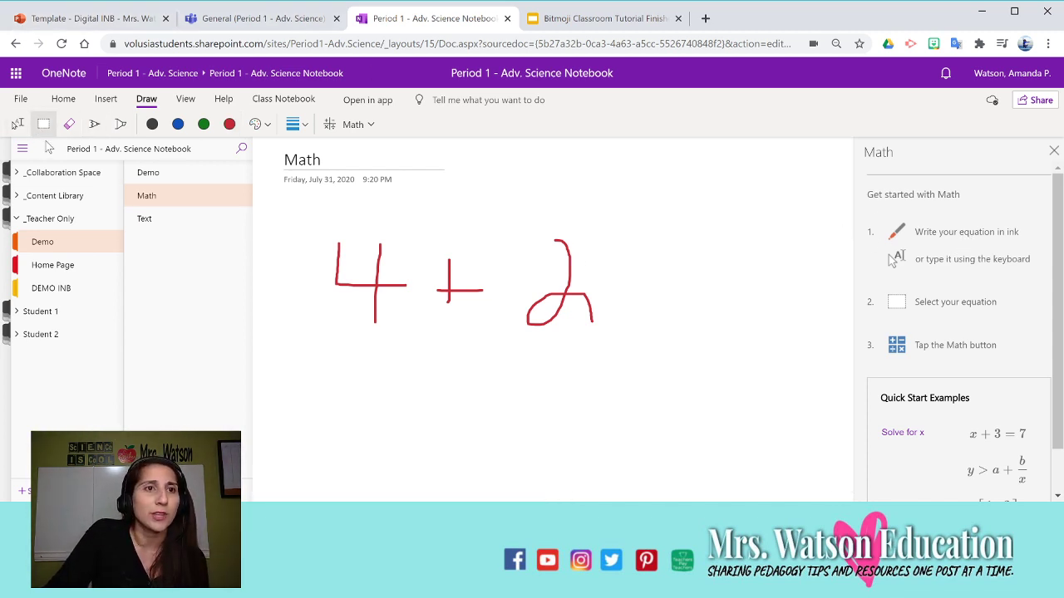
{"action": "left_click_drag", "start_coordinate": [291, 224], "coordinate": [677, 359]}
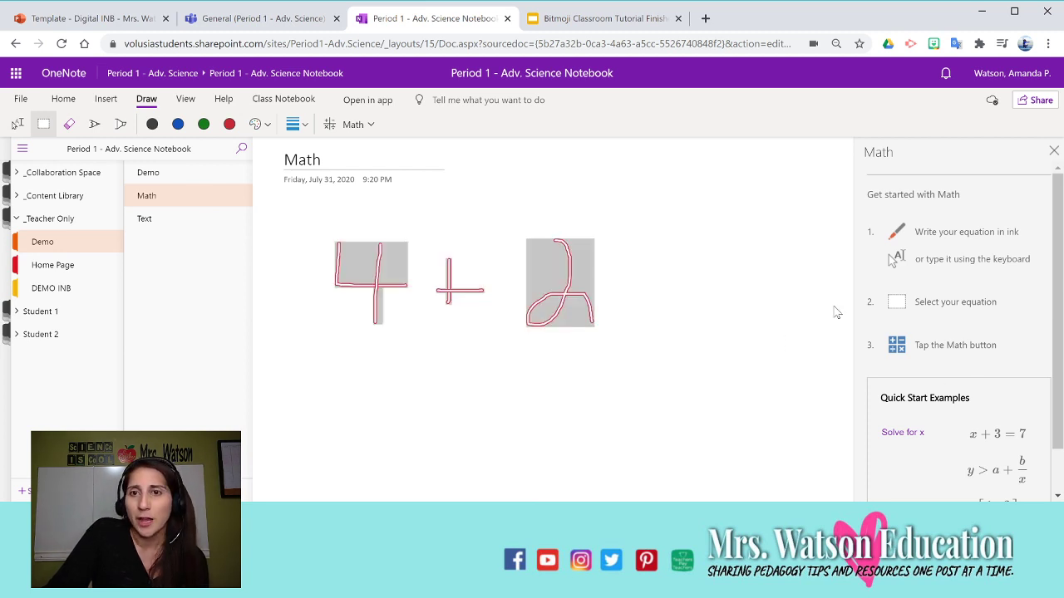
{"action": "left_click", "coordinate": [331, 126]}
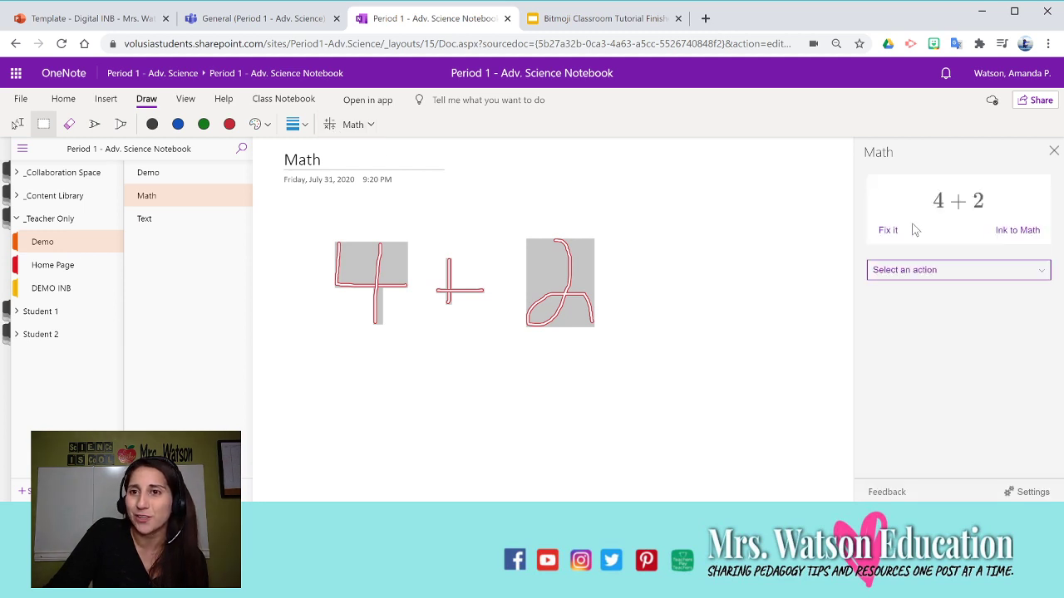
{"action": "left_click", "coordinate": [1014, 232]}
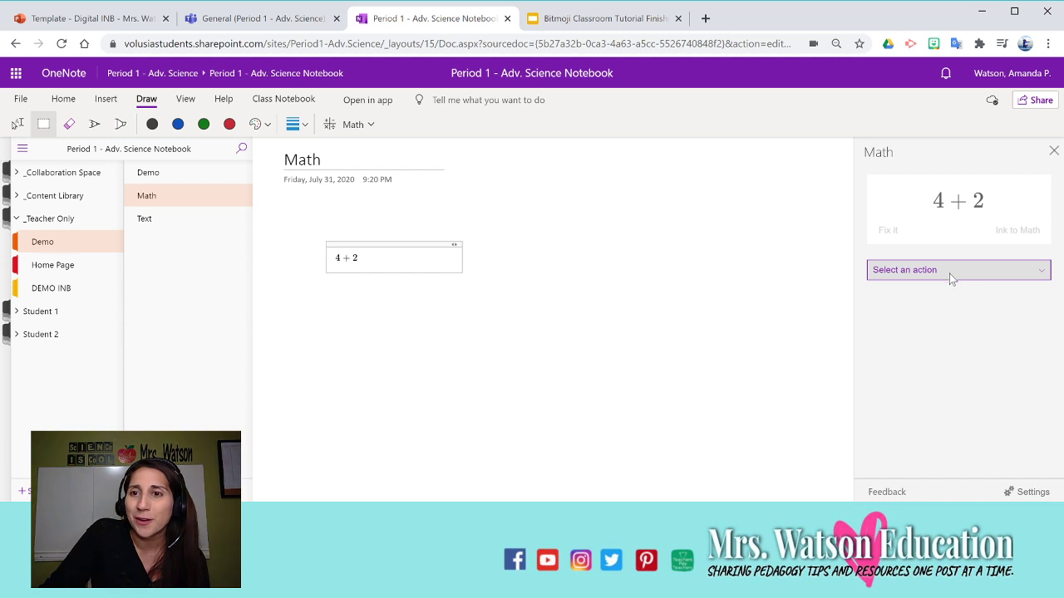
Evaluate the expression 4 + 2 in the Math assistant and request its solution steps.
{"action": "left_click", "coordinate": [908, 297]}
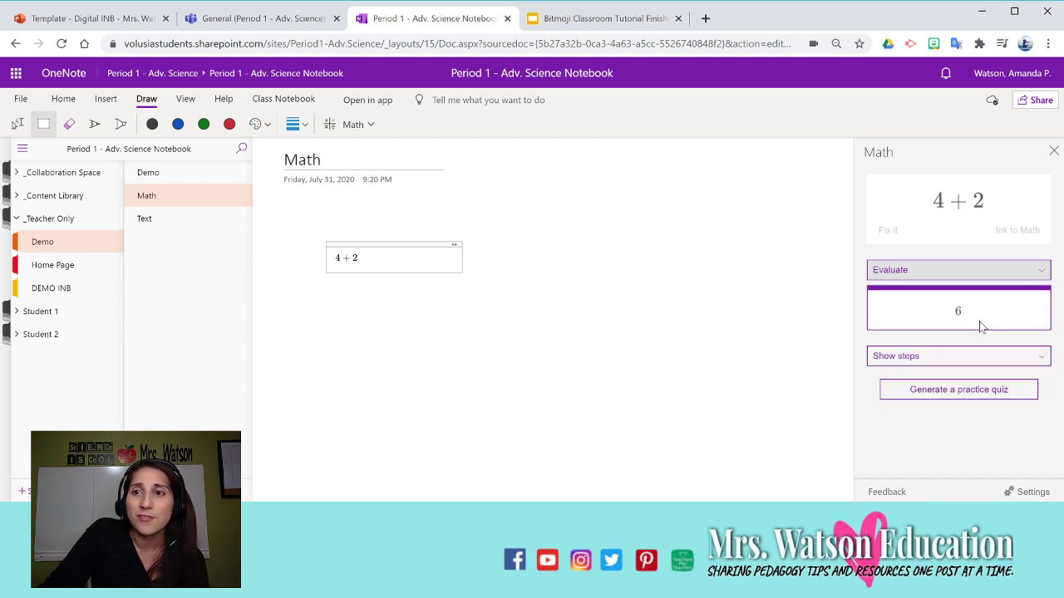
{"action": "left_click", "coordinate": [964, 356]}
{"action": "left_click", "coordinate": [953, 385]}
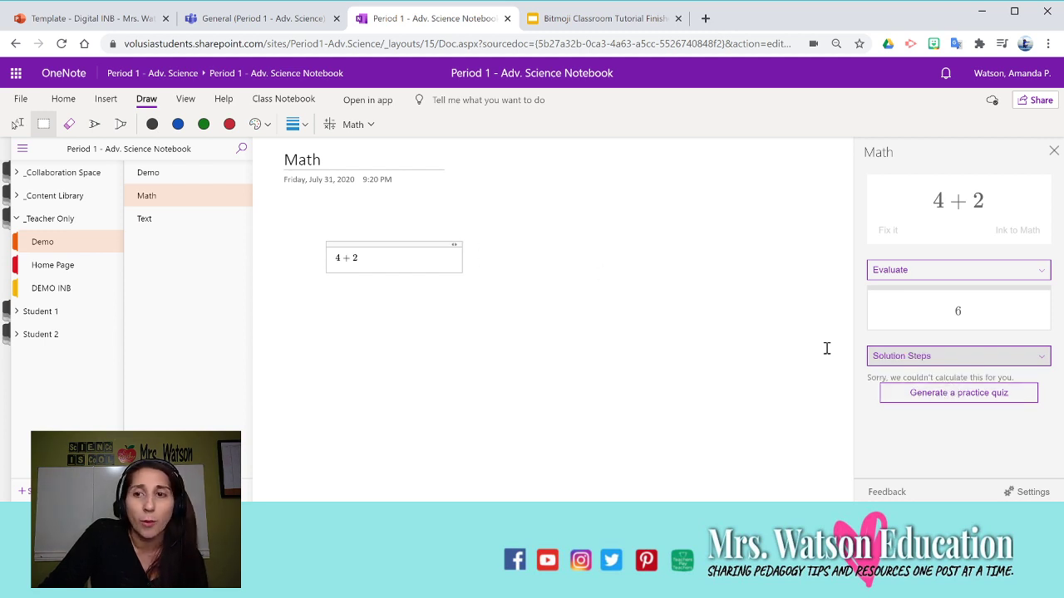
Generate a practice quiz from the expression 4 + 2 and insert it on the Math page.
{"action": "left_click", "coordinate": [454, 245]}
{"action": "left_click", "coordinate": [1012, 398]}
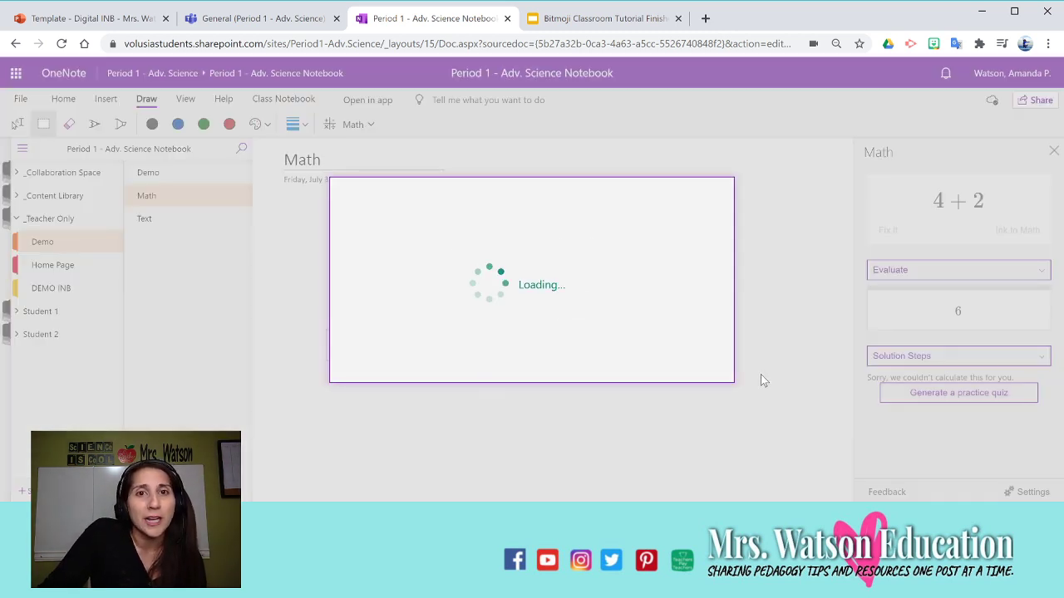
{"action": "left_click", "coordinate": [525, 372]}
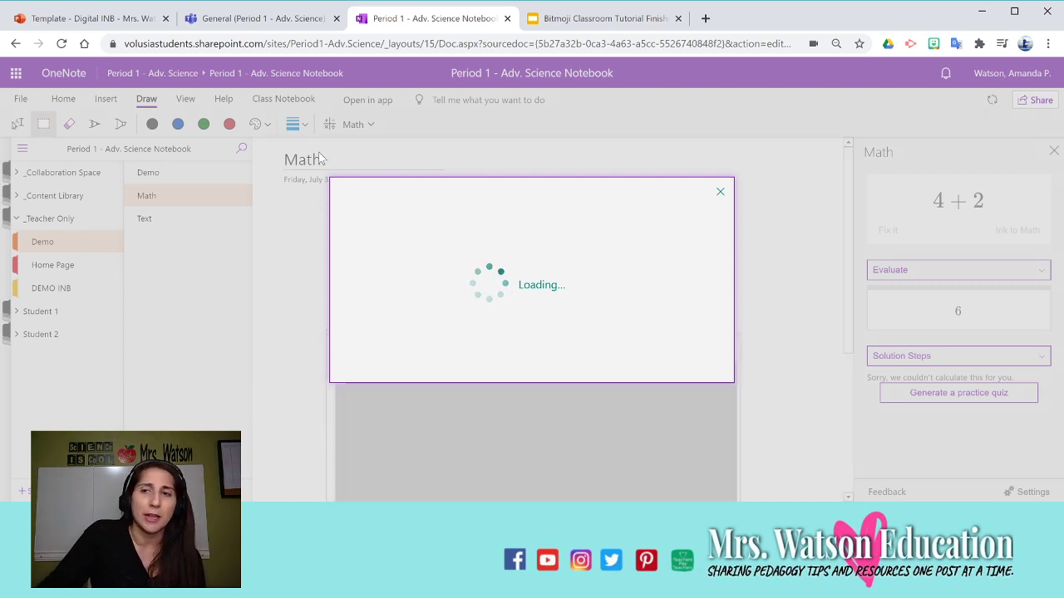
Look through the questions and answer choices of the practice math quiz embedded on the Math page.
{"action": "scroll", "coordinate": [482, 399], "scroll_direction": "down", "scroll_amount": 3}
{"action": "scroll", "coordinate": [418, 380], "scroll_direction": "up", "scroll_amount": 2}
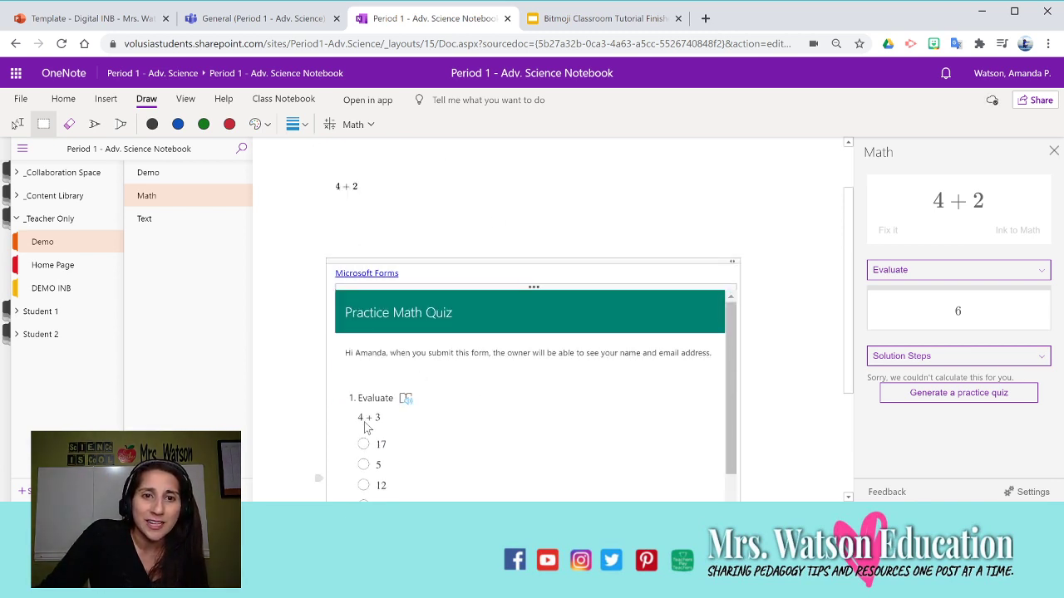
{"action": "scroll", "coordinate": [385, 416], "scroll_direction": "down", "scroll_amount": 2}
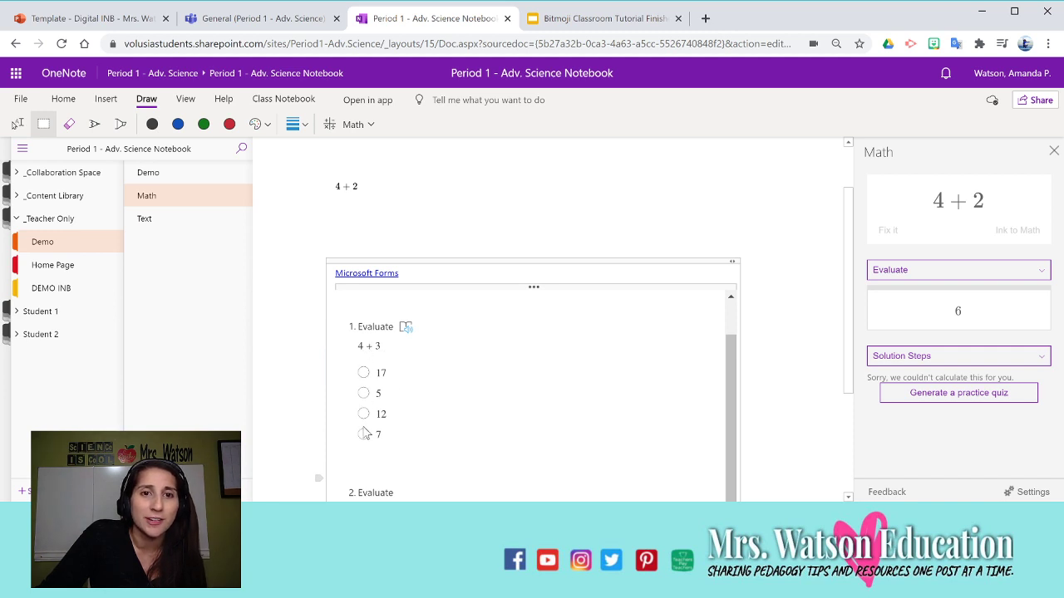
{"action": "scroll", "coordinate": [408, 382], "scroll_direction": "down", "scroll_amount": 2}
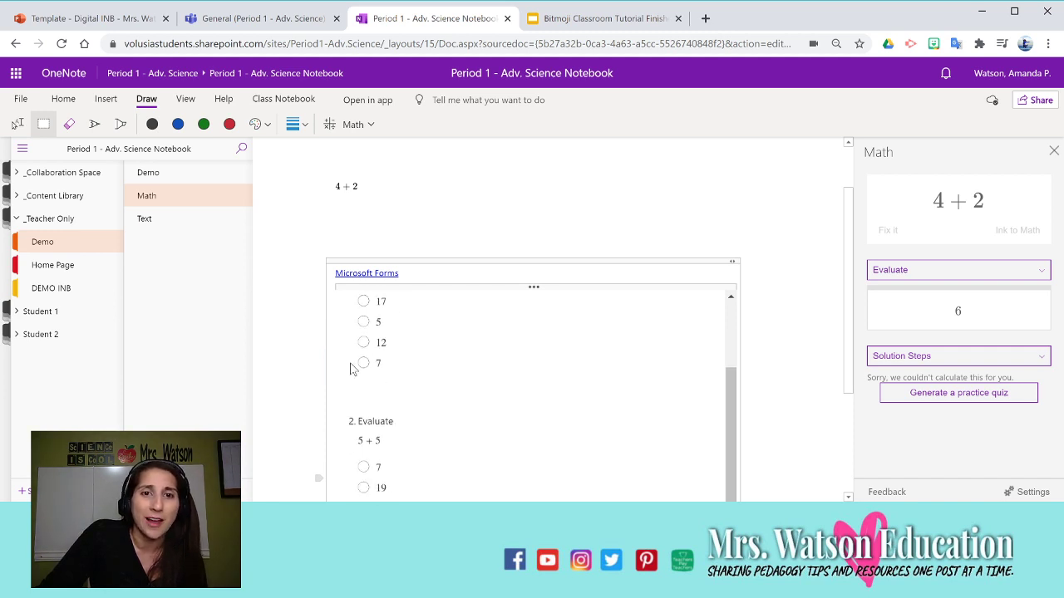
{"action": "scroll", "coordinate": [475, 383], "scroll_direction": "down", "scroll_amount": 6}
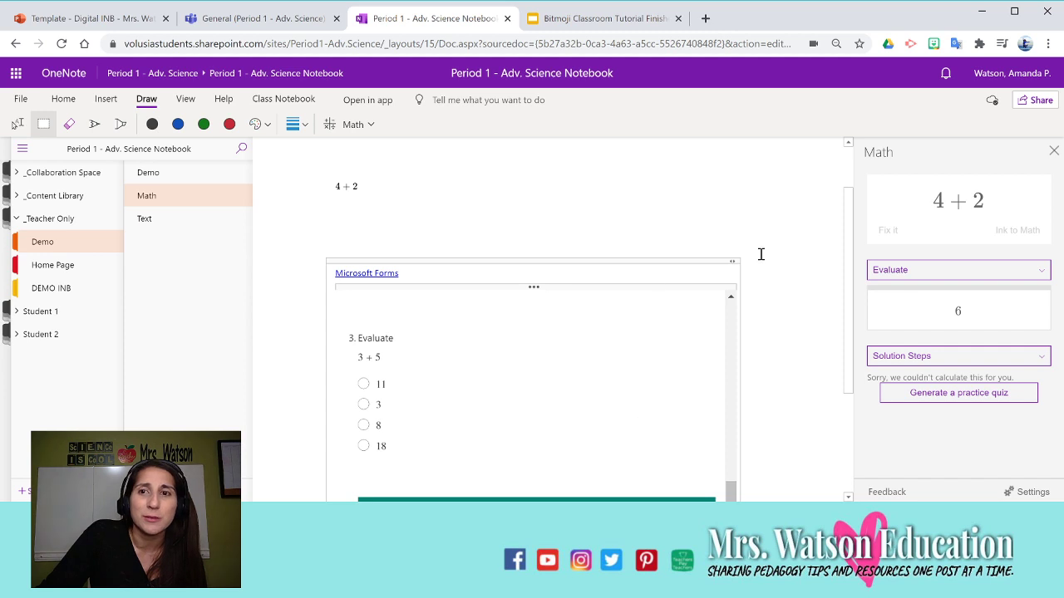
{"action": "scroll", "coordinate": [557, 264], "scroll_direction": "down", "scroll_amount": 4}
{"action": "scroll", "coordinate": [556, 264], "scroll_direction": "up", "scroll_amount": 6}
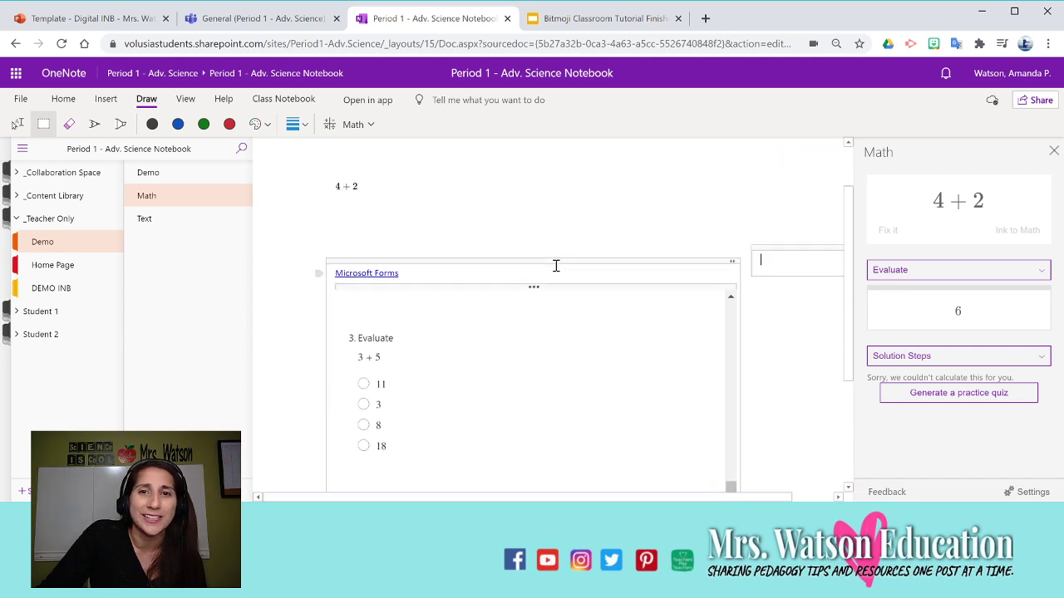
Return to the Demo page of the Demo section and close the Bitmoji Classroom Tutorial browser tab.
{"action": "left_click", "coordinate": [142, 219]}
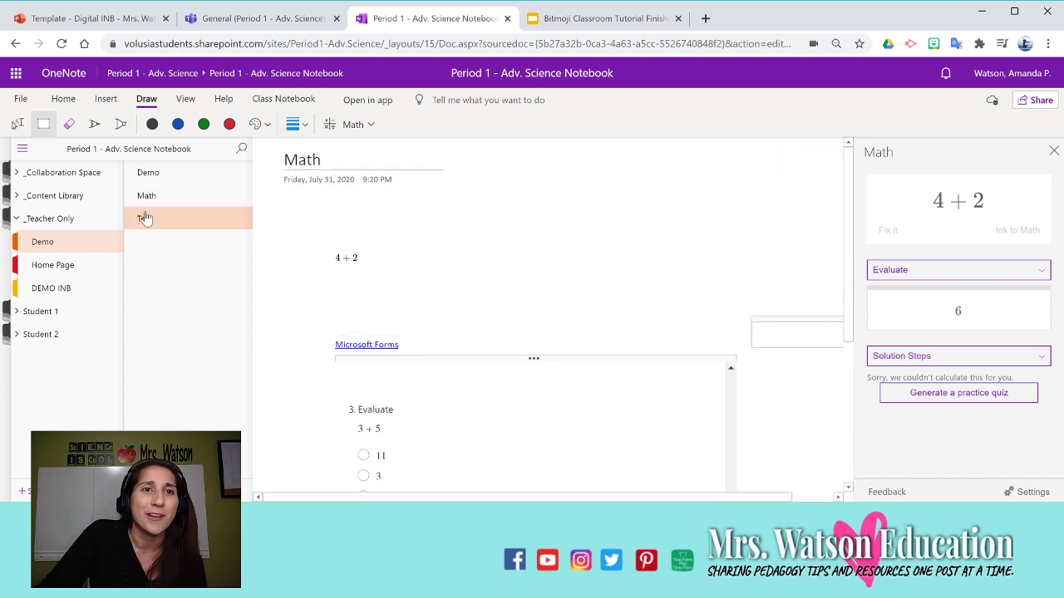
{"action": "left_click", "coordinate": [147, 194]}
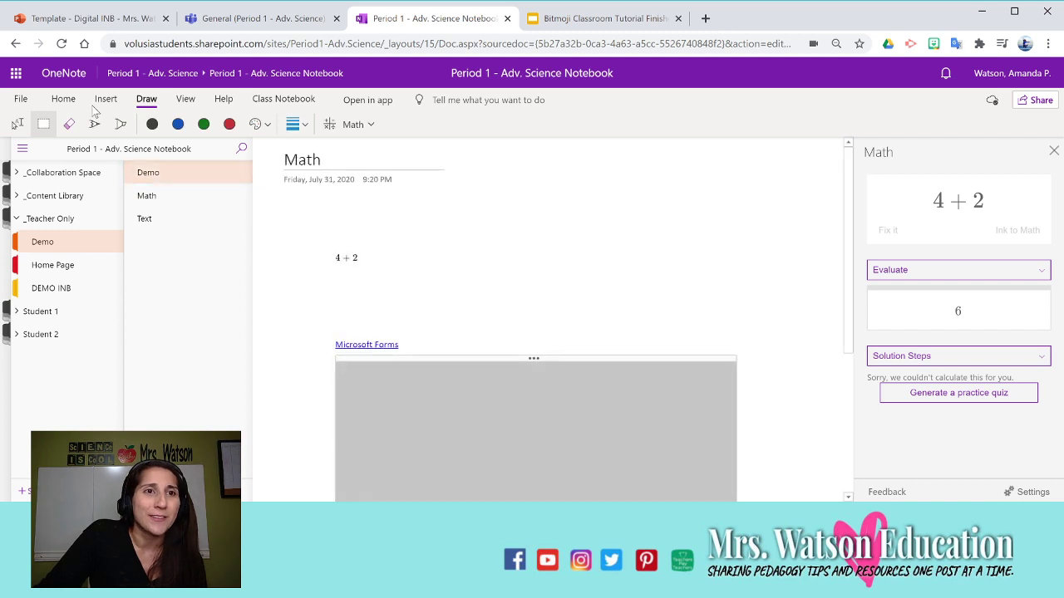
{"action": "left_click", "coordinate": [105, 99]}
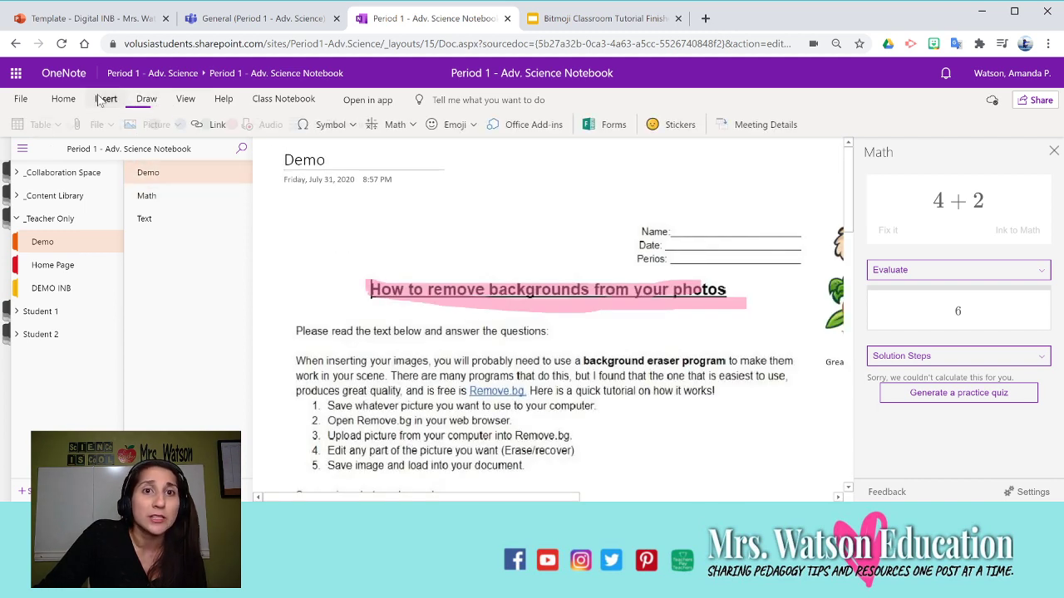
{"action": "left_click", "coordinate": [152, 101]}
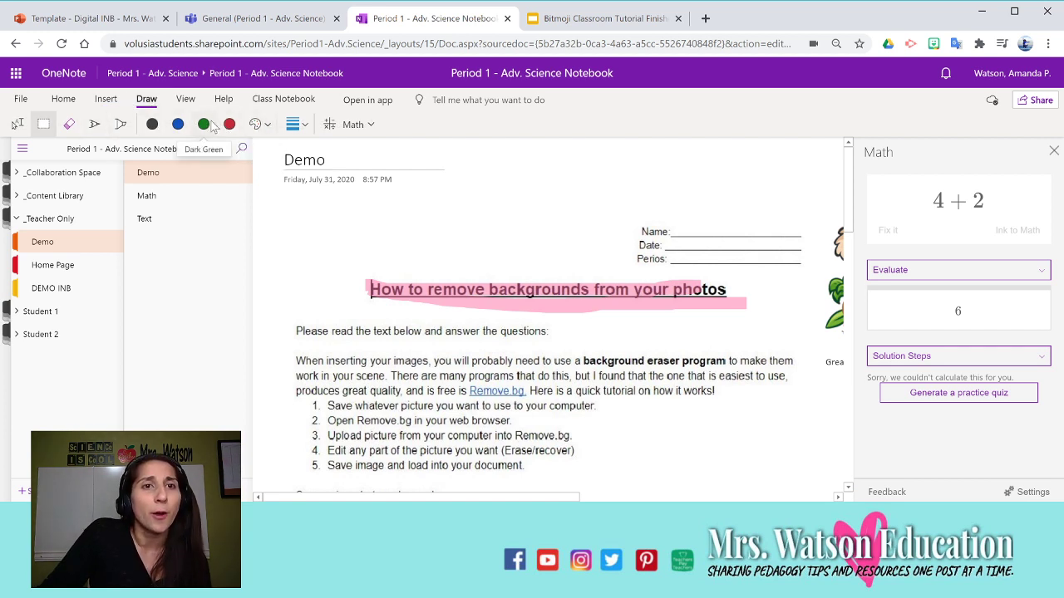
{"action": "left_click", "coordinate": [242, 20]}
{"action": "left_click", "coordinate": [402, 20]}
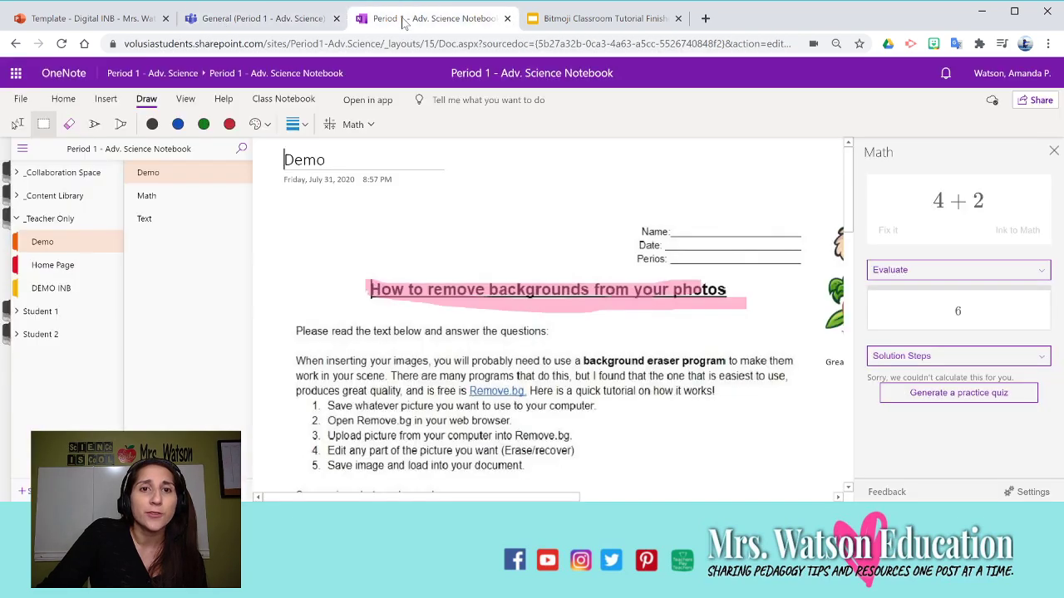
{"action": "left_click", "coordinate": [678, 18]}
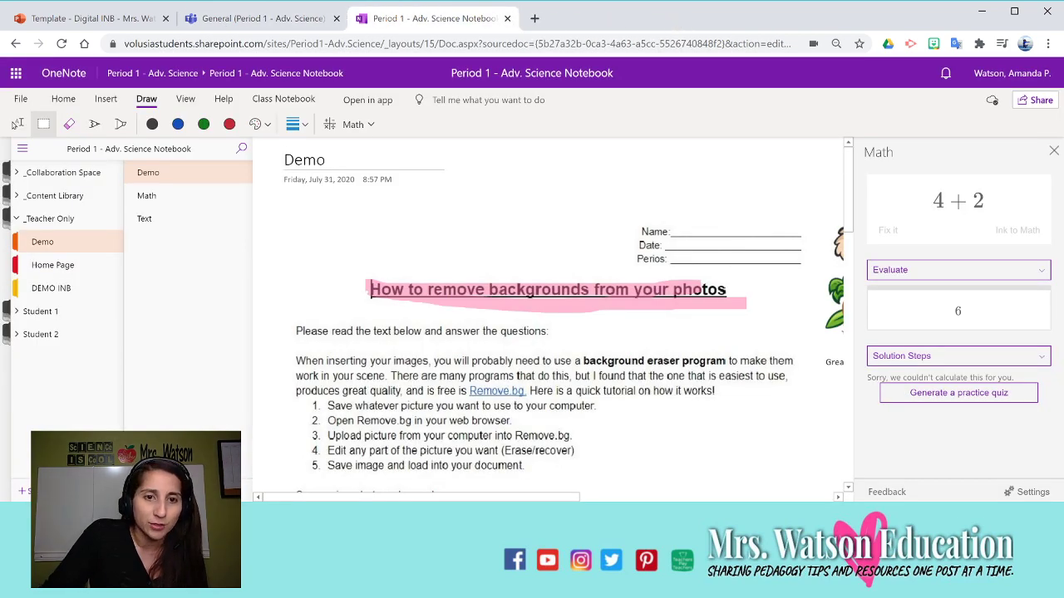
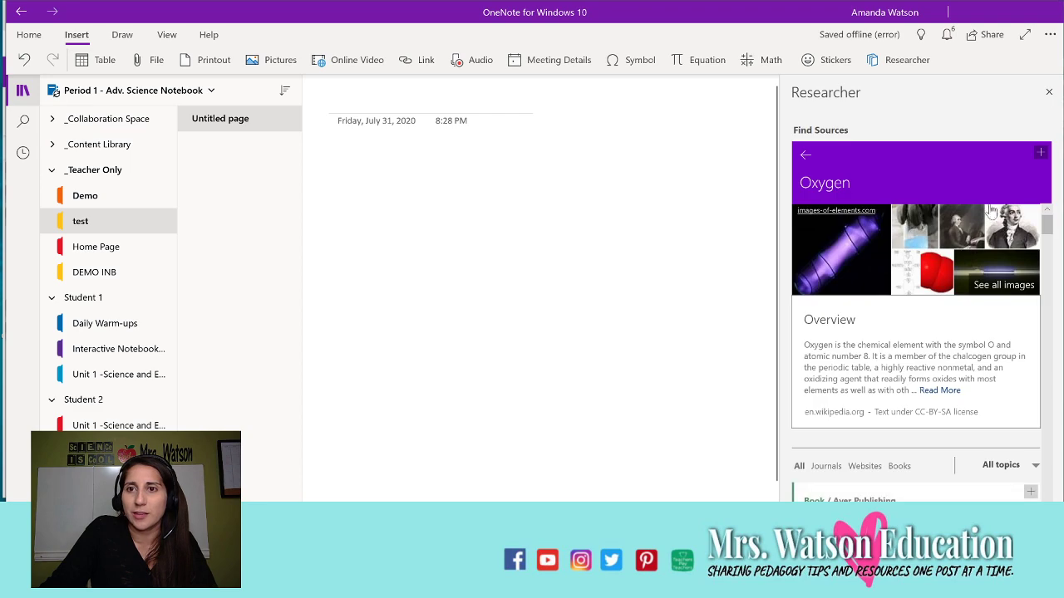
Add the Oxygen overview from Researcher to the untitled page in the test section, look over the inserted content and close Researcher.
{"action": "left_click", "coordinate": [1039, 154]}
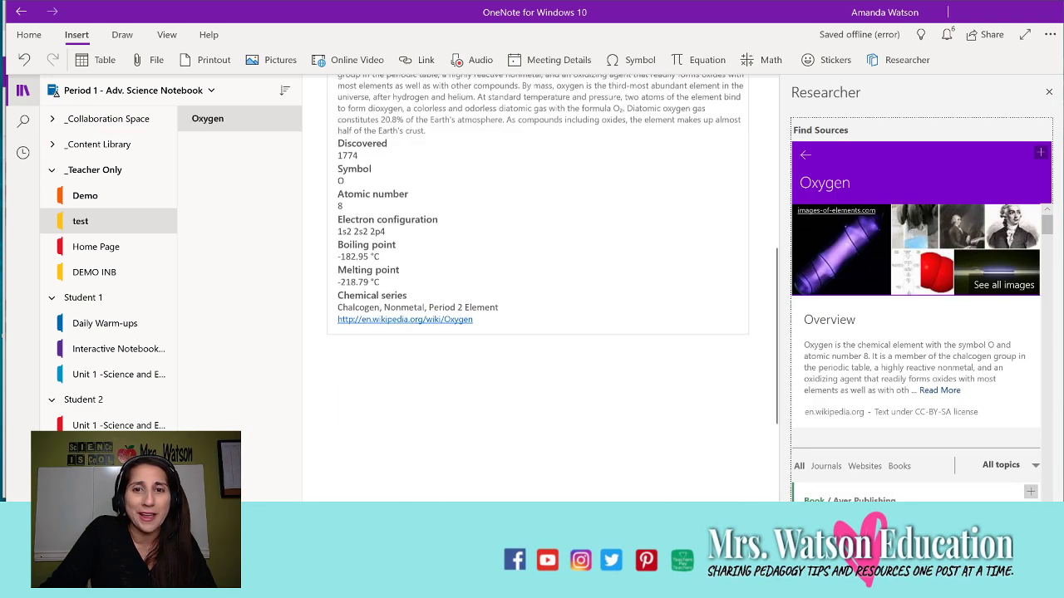
{"action": "scroll", "coordinate": [539, 288], "scroll_direction": "up", "scroll_amount": 7}
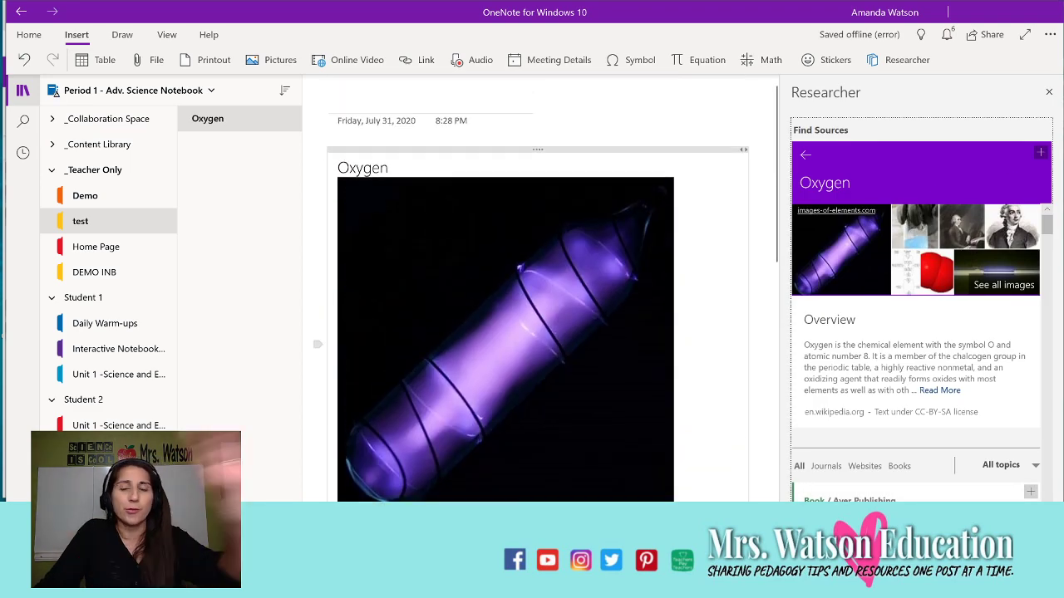
{"action": "scroll", "coordinate": [539, 287], "scroll_direction": "down", "scroll_amount": 7}
{"action": "scroll", "coordinate": [538, 287], "scroll_direction": "up", "scroll_amount": 7}
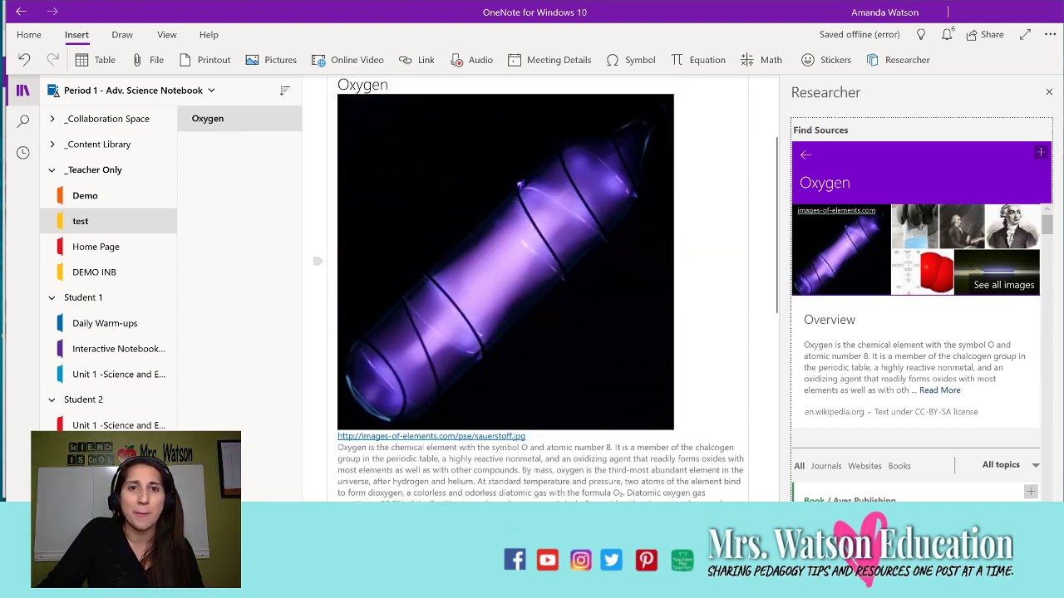
{"action": "left_click", "coordinate": [1049, 90]}
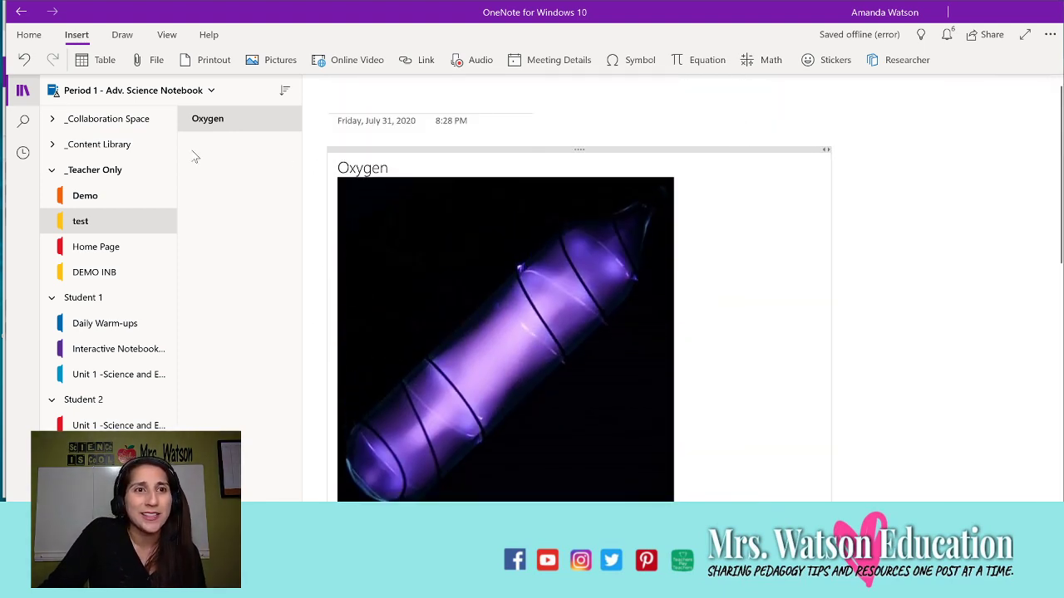
{"action": "left_click", "coordinate": [124, 197]}
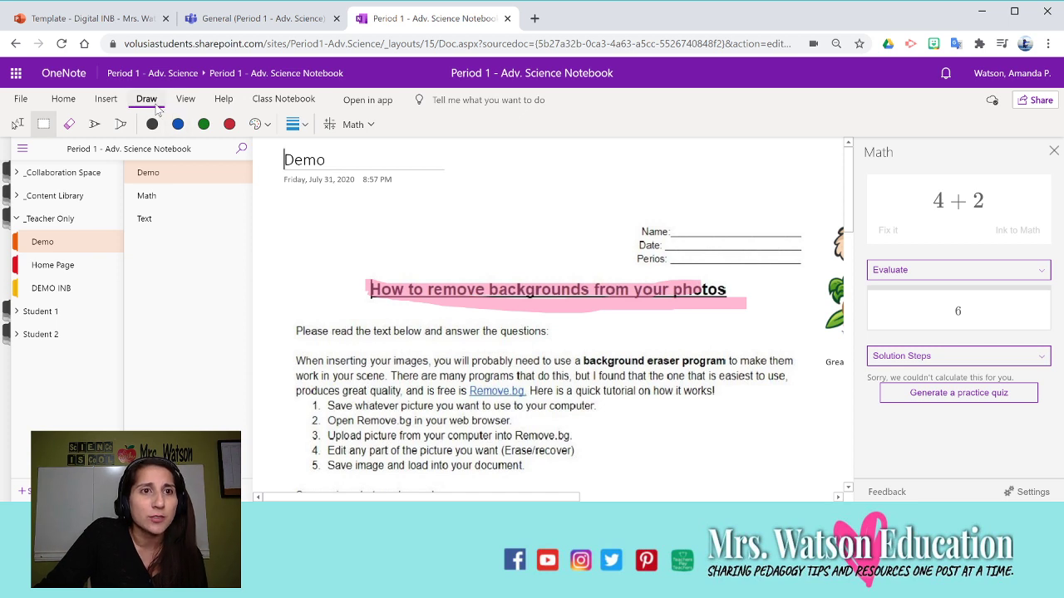
Bring up the viewing and reading commands for the Demo page in the browser notebook.
{"action": "left_click", "coordinate": [106, 100]}
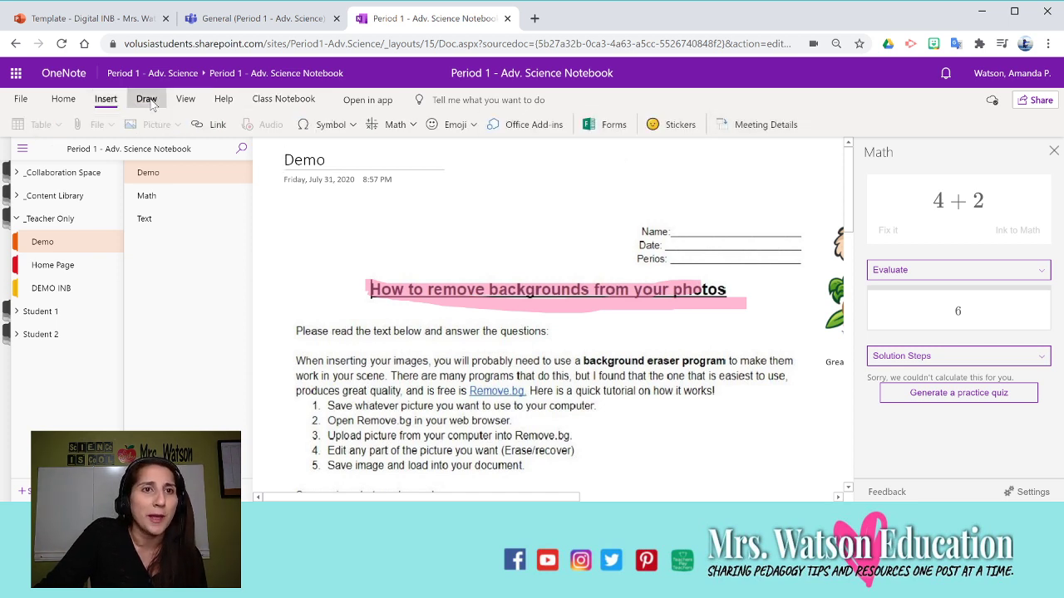
{"action": "left_click", "coordinate": [151, 101]}
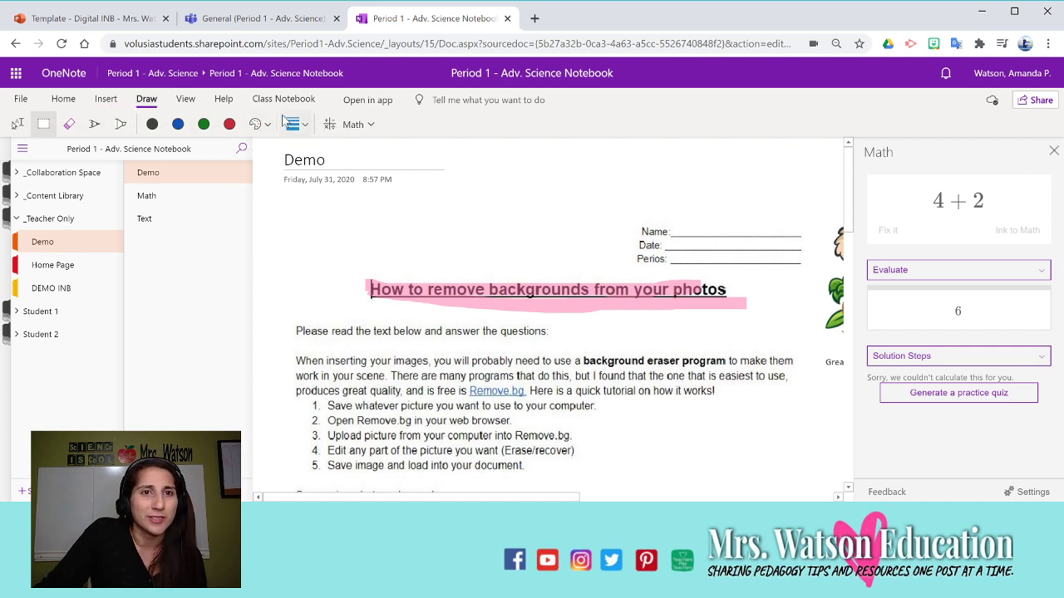
{"action": "left_click", "coordinate": [186, 99]}
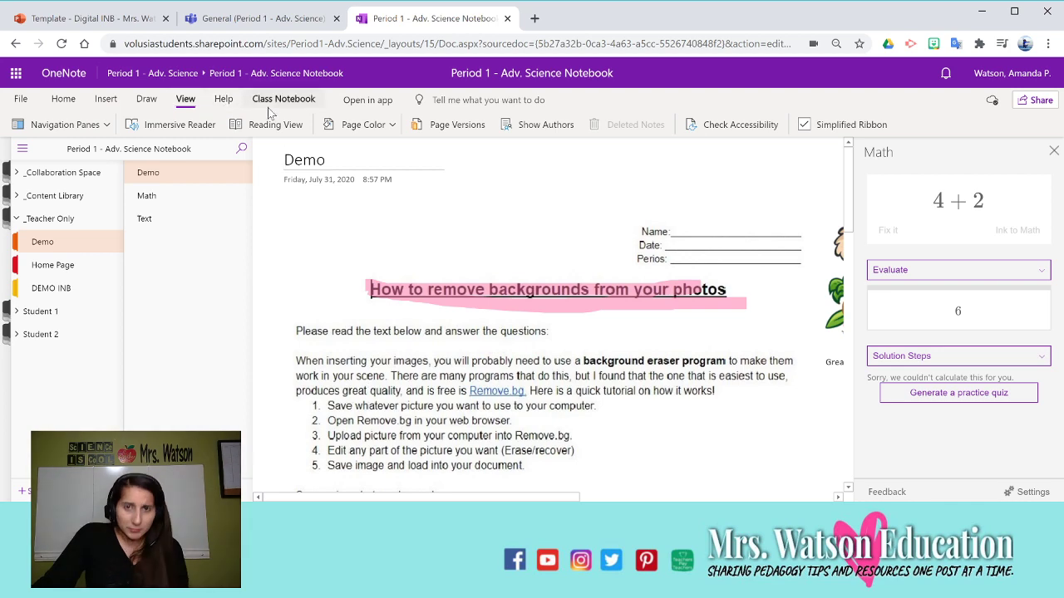
{"action": "scroll", "coordinate": [363, 229], "scroll_direction": "down", "scroll_amount": 1}
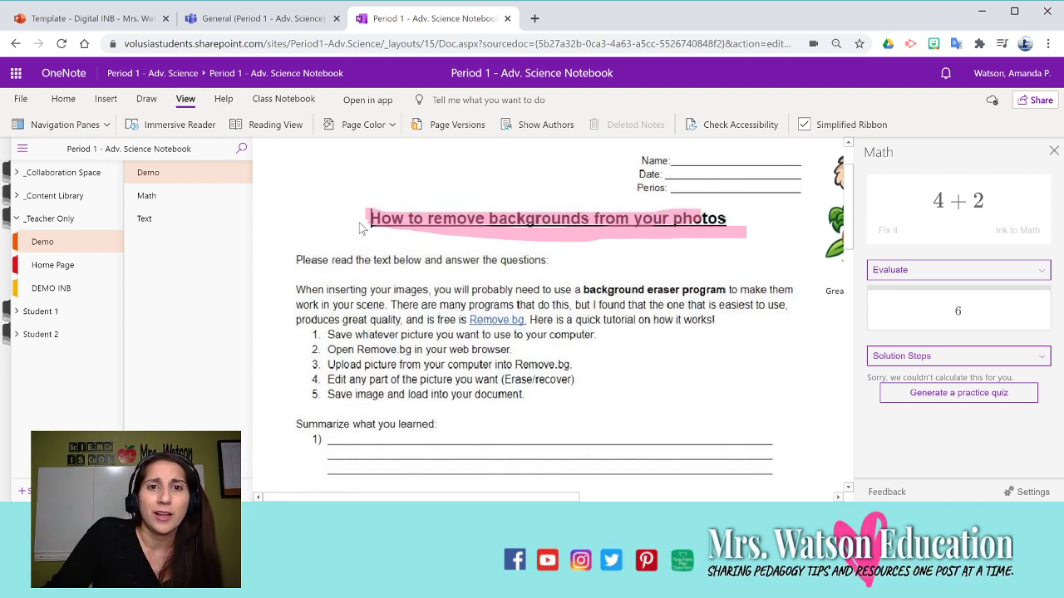
Open the sample interactive notebook page in the DEMO INB section and go to its Directions text.
{"action": "left_click", "coordinate": [144, 218]}
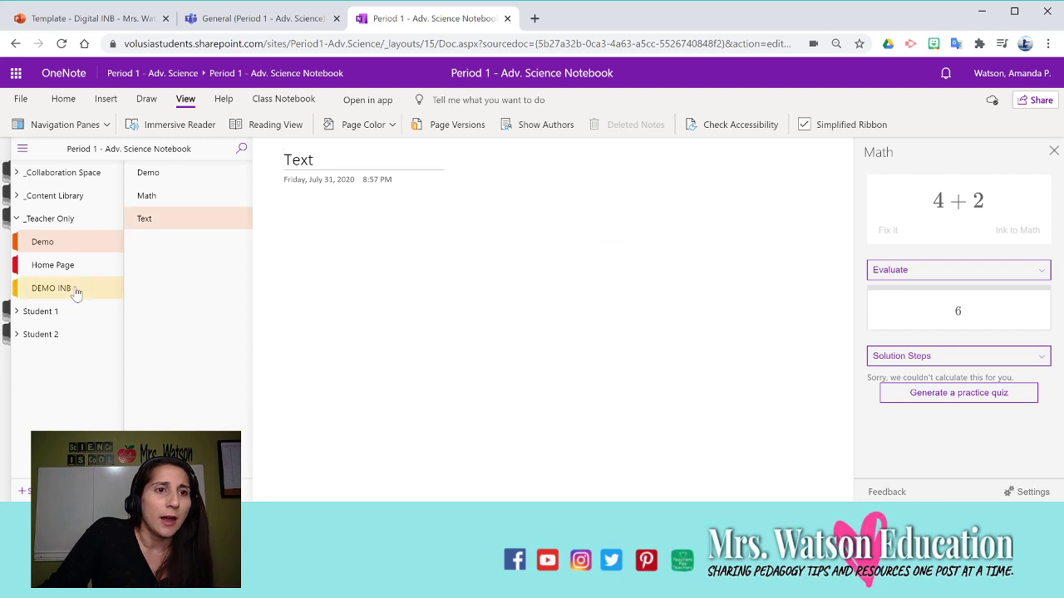
{"action": "left_click", "coordinate": [51, 289]}
{"action": "scroll", "coordinate": [351, 286], "scroll_direction": "down", "scroll_amount": 4}
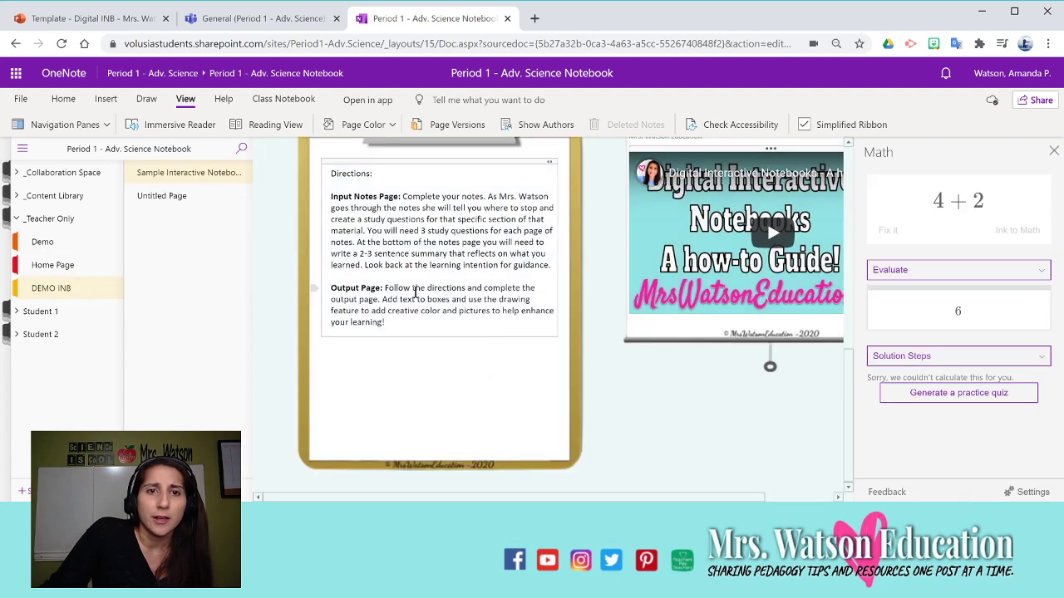
{"action": "left_click_drag", "start_coordinate": [385, 322], "coordinate": [340, 178]}
{"action": "scroll", "coordinate": [333, 250], "scroll_direction": "up", "scroll_amount": 4}
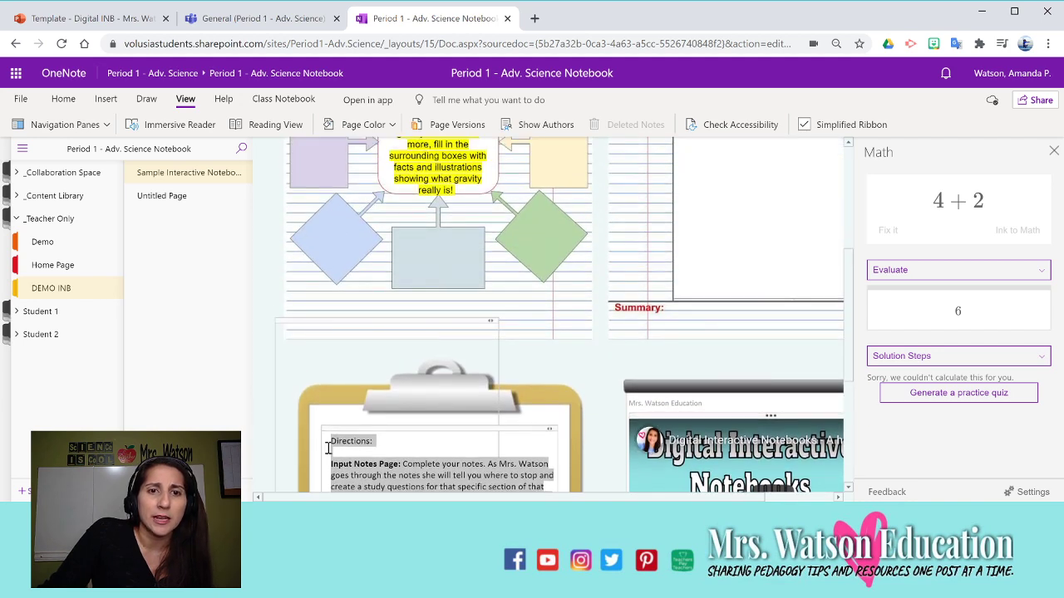
{"action": "right_click", "coordinate": [331, 446]}
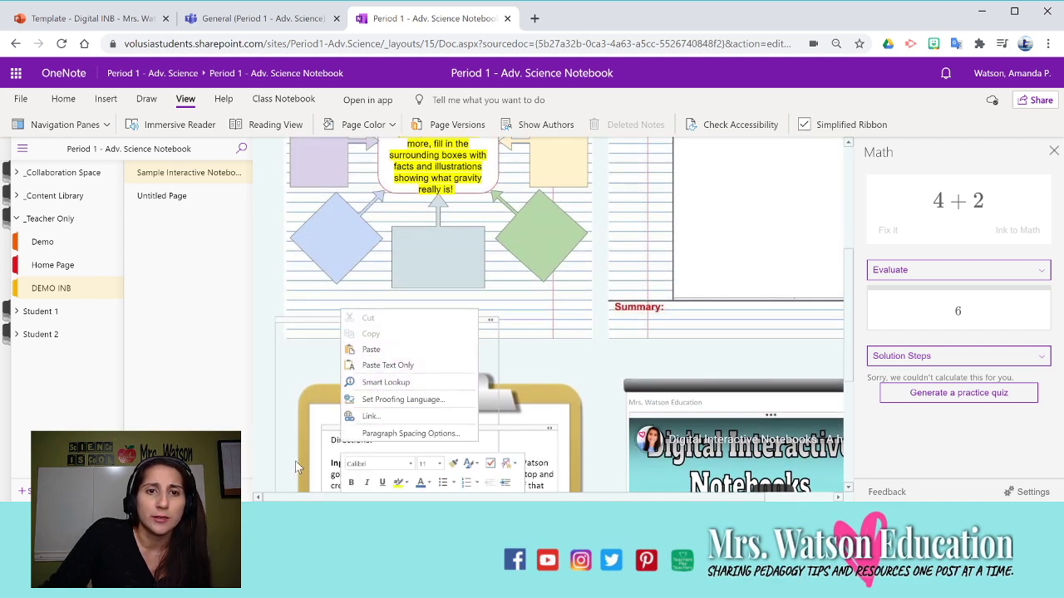
{"action": "left_click", "coordinate": [328, 441]}
{"action": "scroll", "coordinate": [429, 462], "scroll_direction": "down", "scroll_amount": 5}
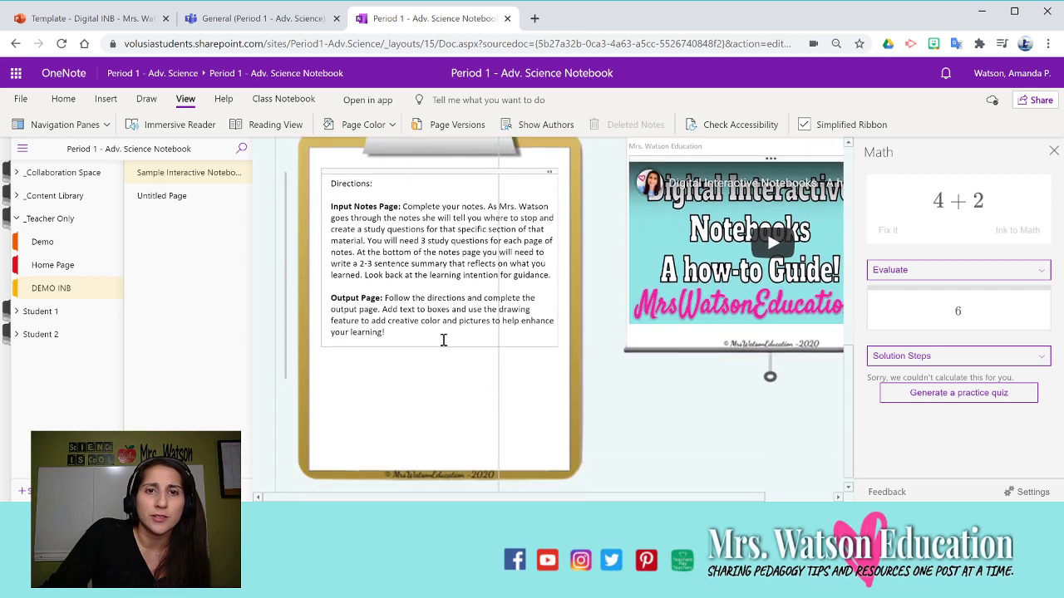
Copy the whole Directions text, including the Input Notes Page and Output Page paragraphs.
{"action": "left_click_drag", "start_coordinate": [418, 325], "coordinate": [334, 184]}
{"action": "right_click", "coordinate": [369, 244]}
{"action": "left_click", "coordinate": [408, 266]}
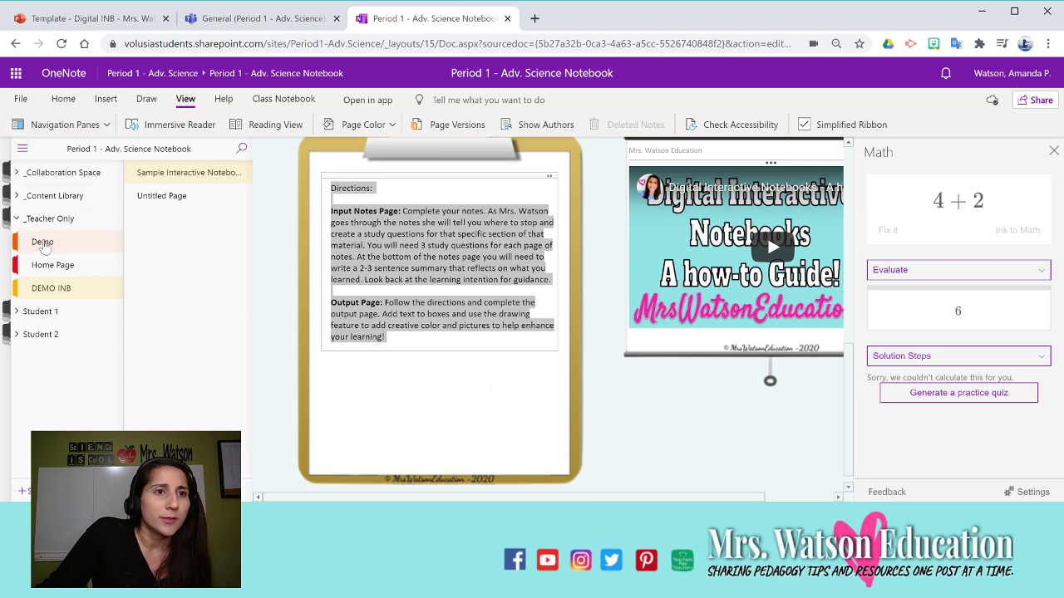
Paste the copied Directions text onto the Text page of the Demo section.
{"action": "left_click", "coordinate": [87, 239]}
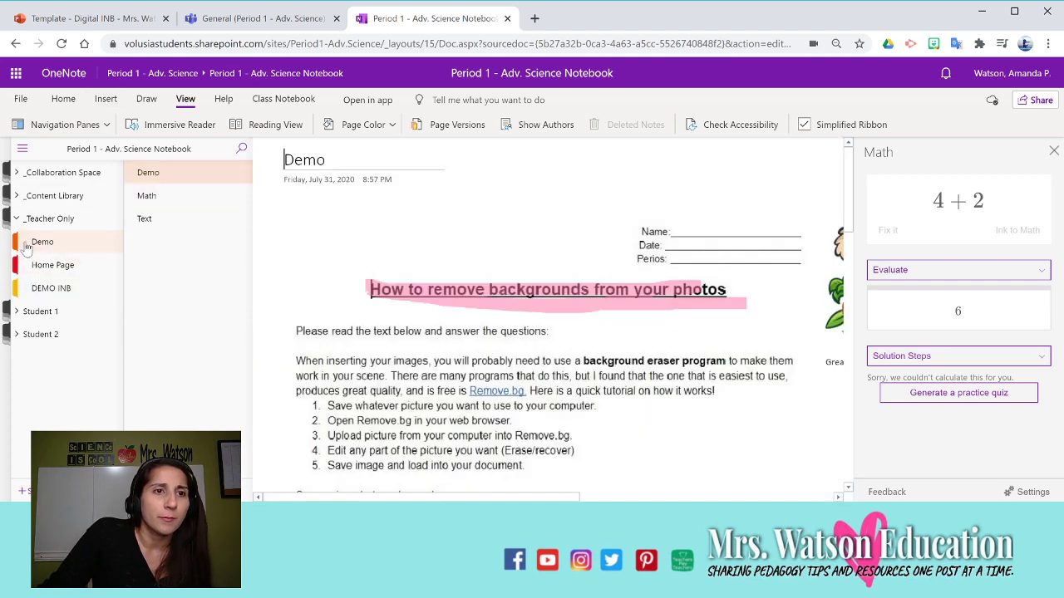
{"action": "left_click", "coordinate": [147, 220]}
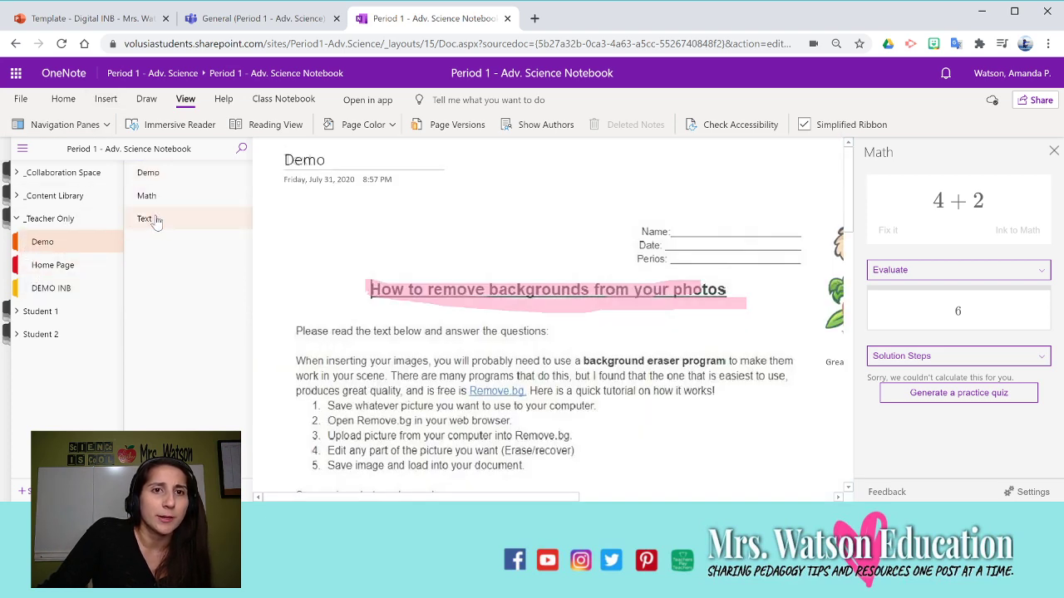
{"action": "right_click", "coordinate": [307, 233]}
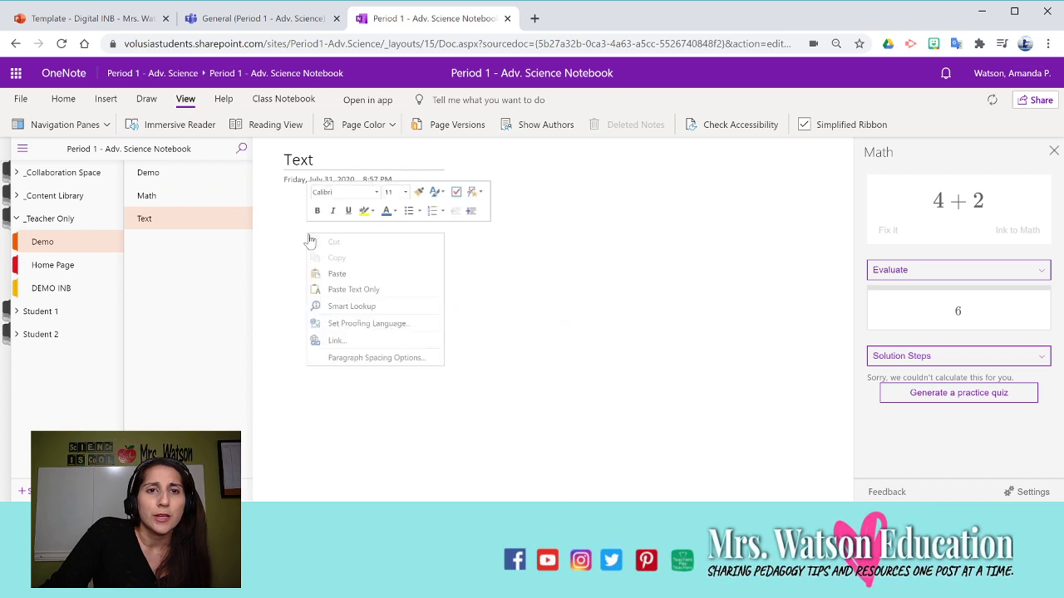
{"action": "left_click", "coordinate": [337, 275]}
{"action": "left_click", "coordinate": [626, 330]}
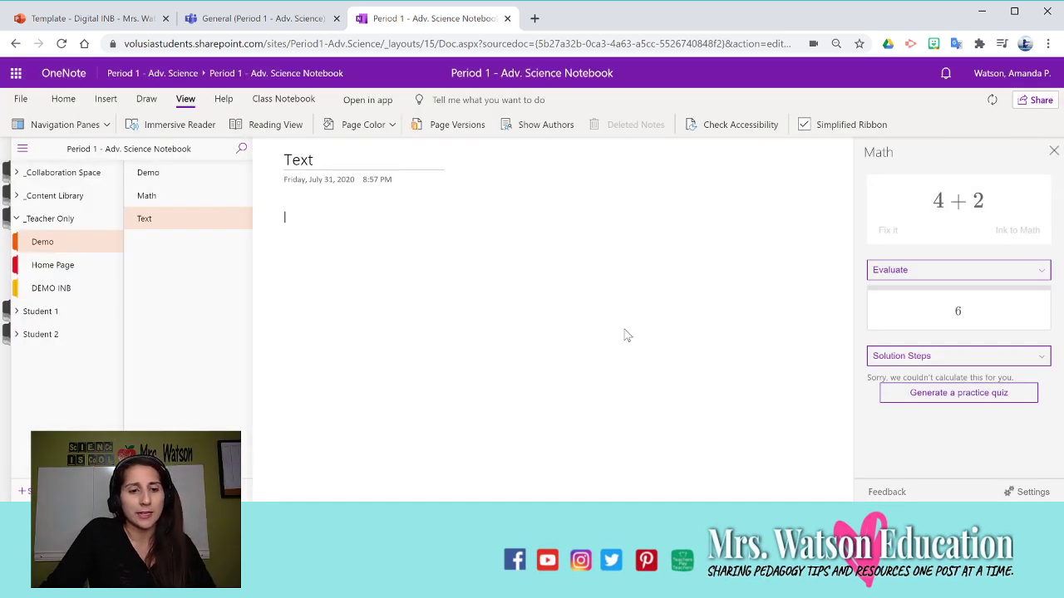
{"action": "key", "text": "ctrl+v"}
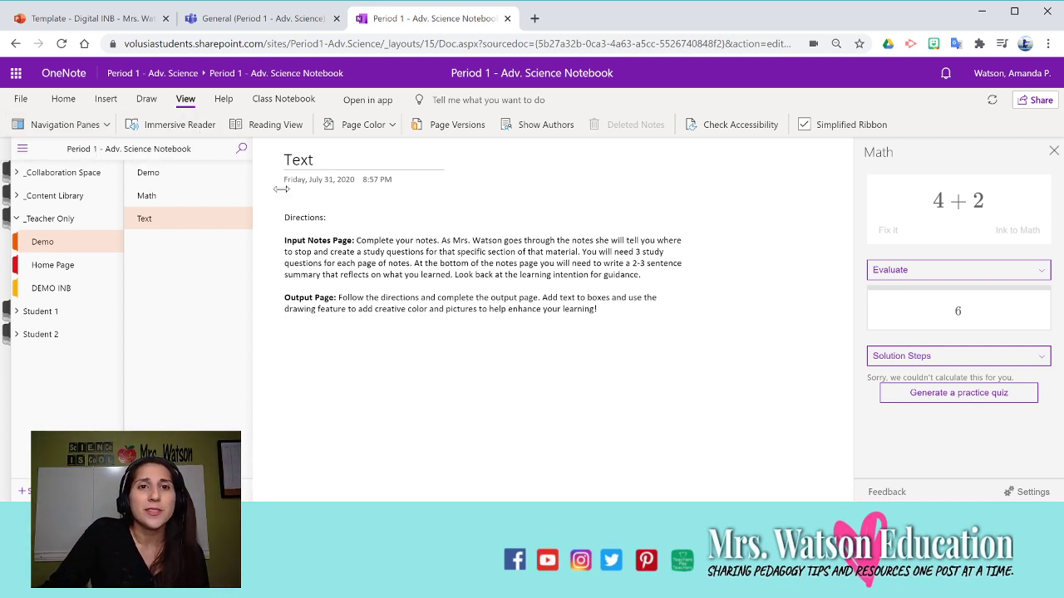
Close the Math assistant, open the Text page in Immersive Reader, and start and pause the read-aloud.
{"action": "left_click", "coordinate": [1053, 151]}
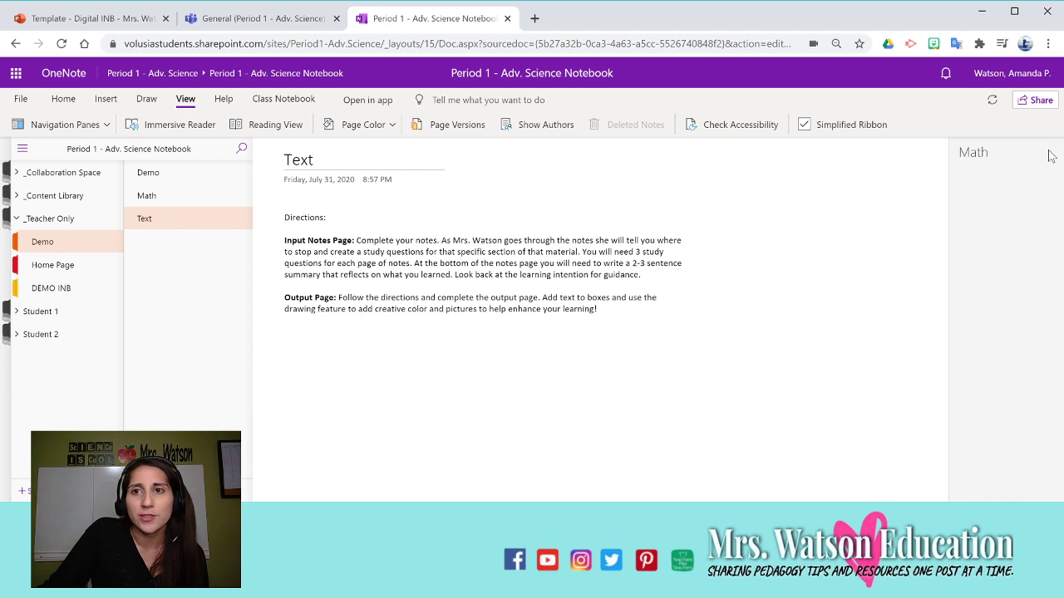
{"action": "left_click", "coordinate": [190, 124]}
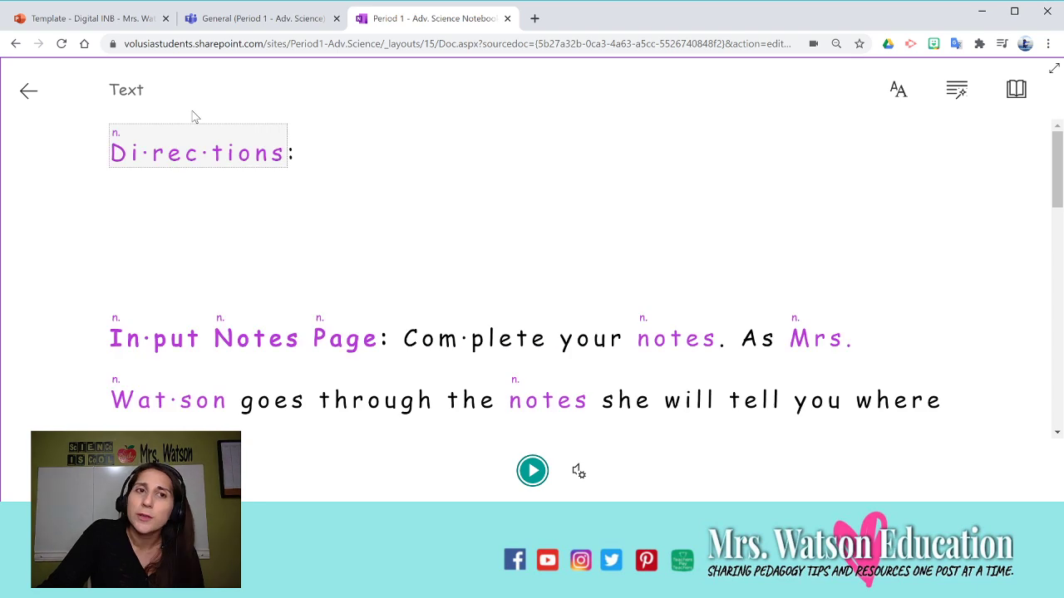
{"action": "left_click", "coordinate": [533, 471]}
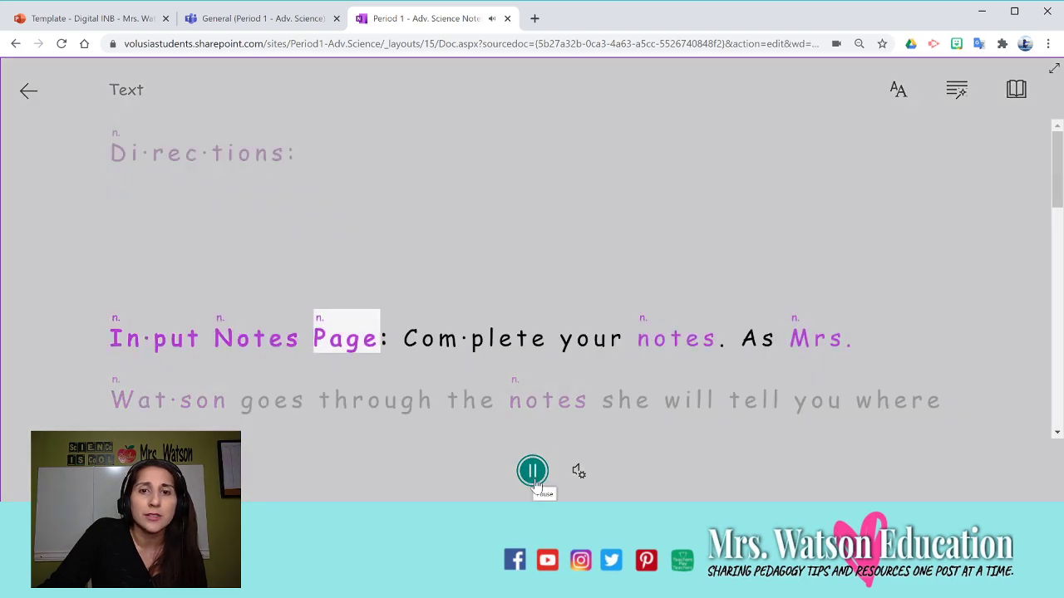
{"action": "left_click", "coordinate": [536, 483]}
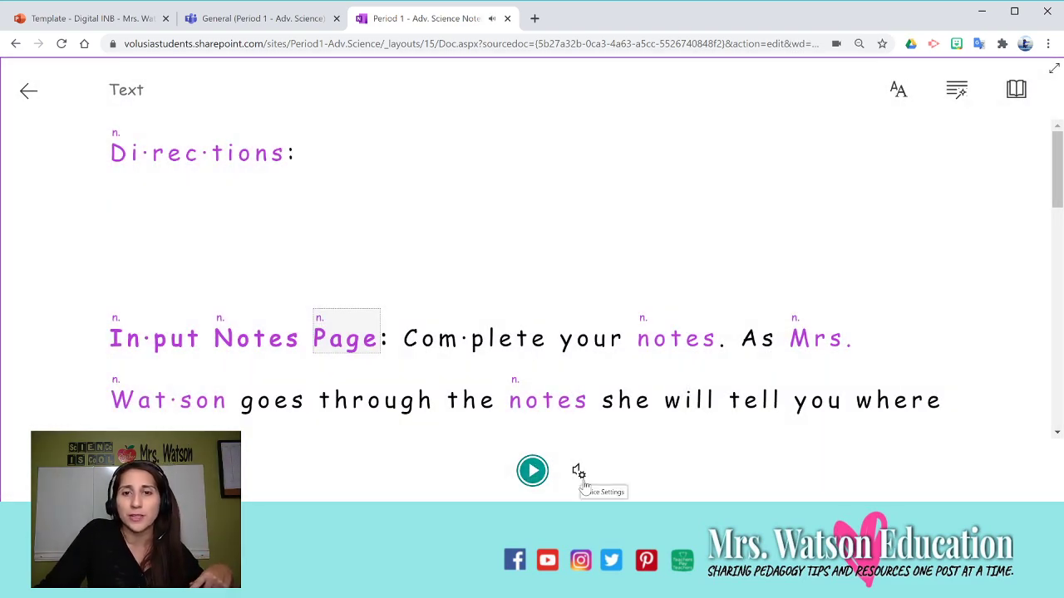
Set the read-aloud voice speed to 1.5 and play a short passage before pausing it.
{"action": "left_click", "coordinate": [580, 472]}
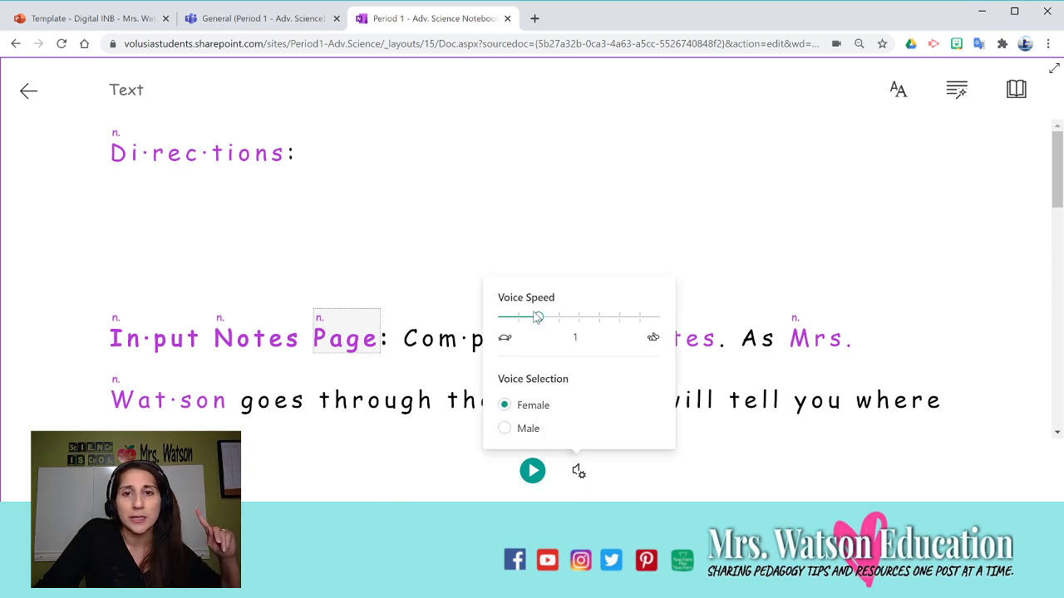
{"action": "left_click_drag", "start_coordinate": [537, 317], "coordinate": [579, 317]}
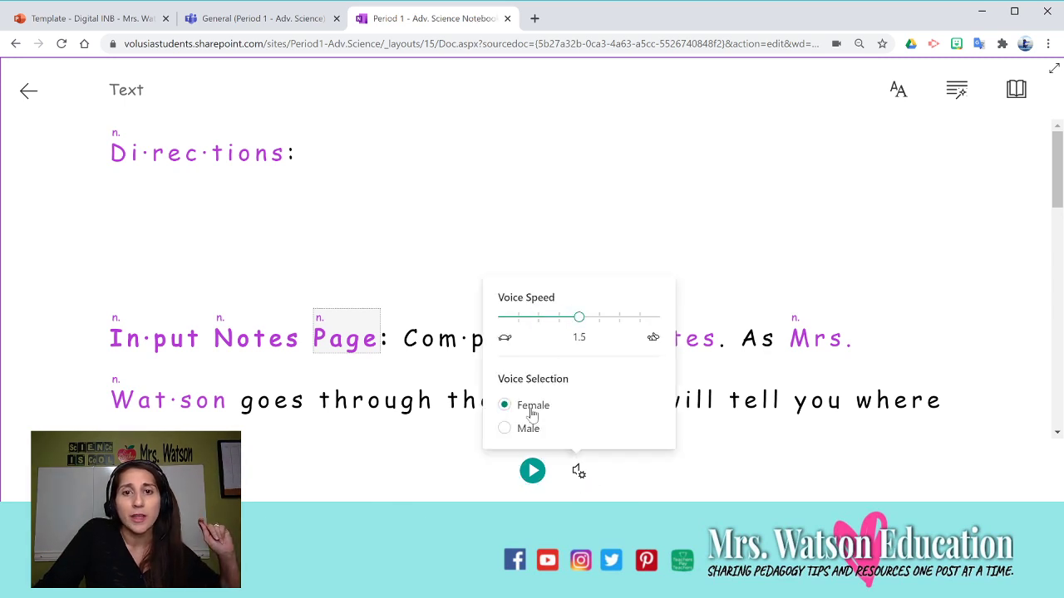
{"action": "left_click", "coordinate": [533, 471]}
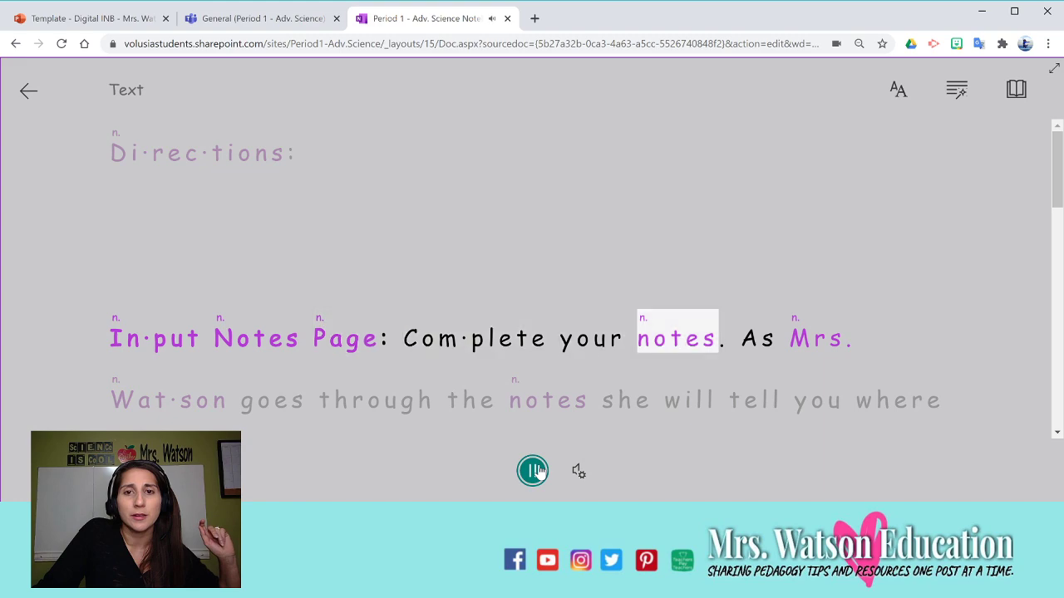
{"action": "left_click", "coordinate": [534, 471]}
Open the Immersive Reader's text preferences and set the text size to 28.
{"action": "left_click", "coordinate": [900, 96]}
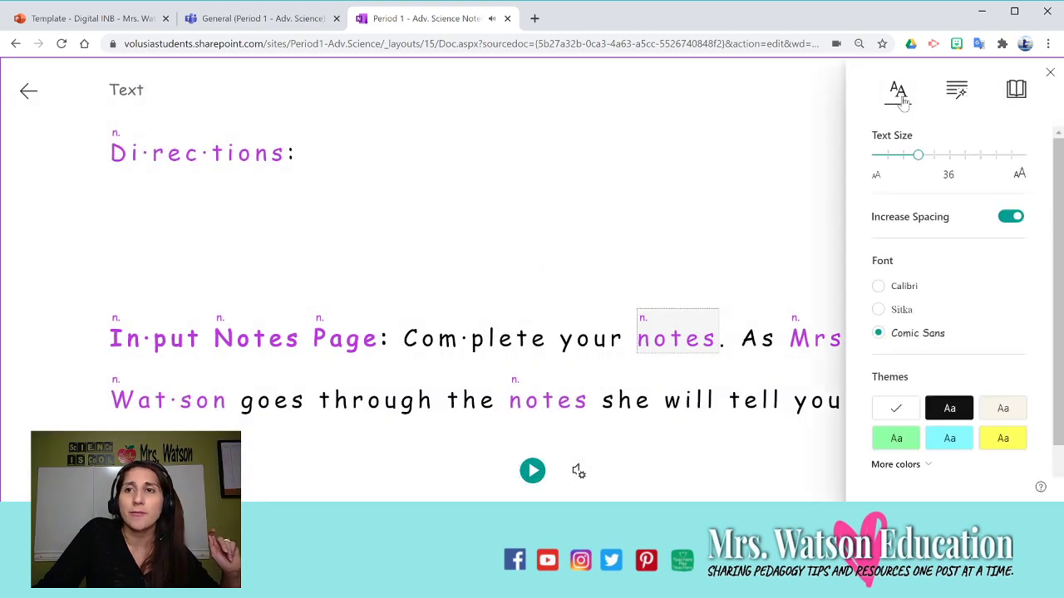
{"action": "left_click_drag", "start_coordinate": [917, 158], "coordinate": [992, 155]}
{"action": "left_click", "coordinate": [899, 158]}
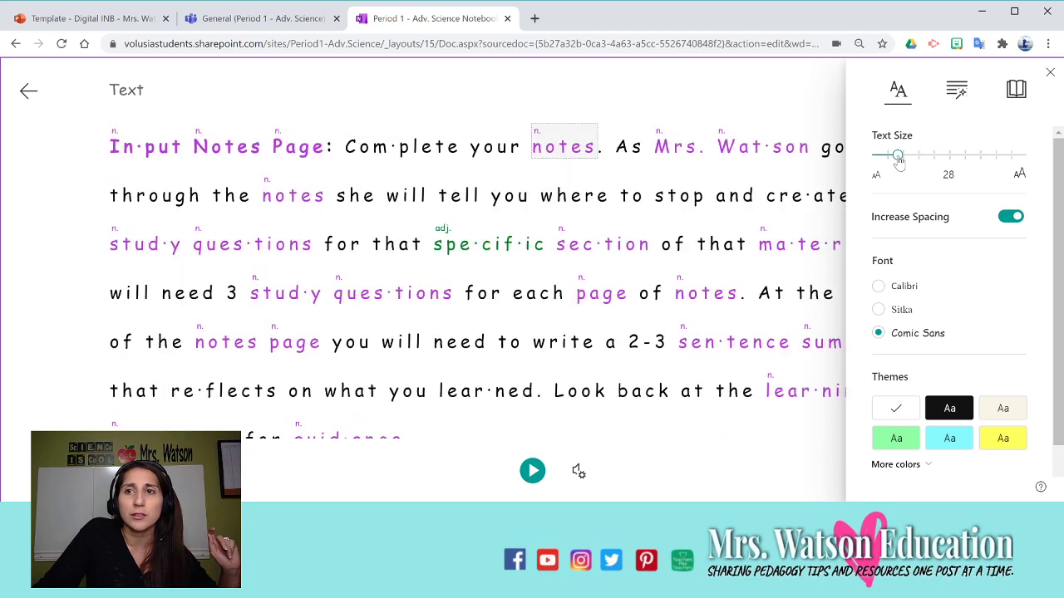
Toggle the increased spacing off and back on, and try the Sitka font before choosing Calibri.
{"action": "left_click", "coordinate": [1016, 218]}
{"action": "left_click", "coordinate": [1012, 217]}
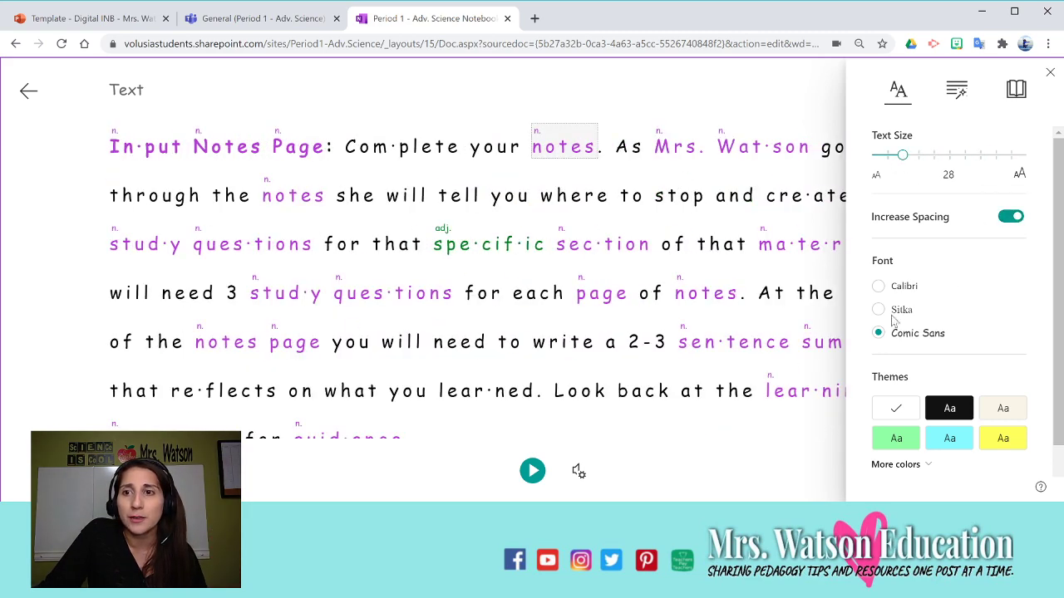
{"action": "left_click", "coordinate": [886, 310]}
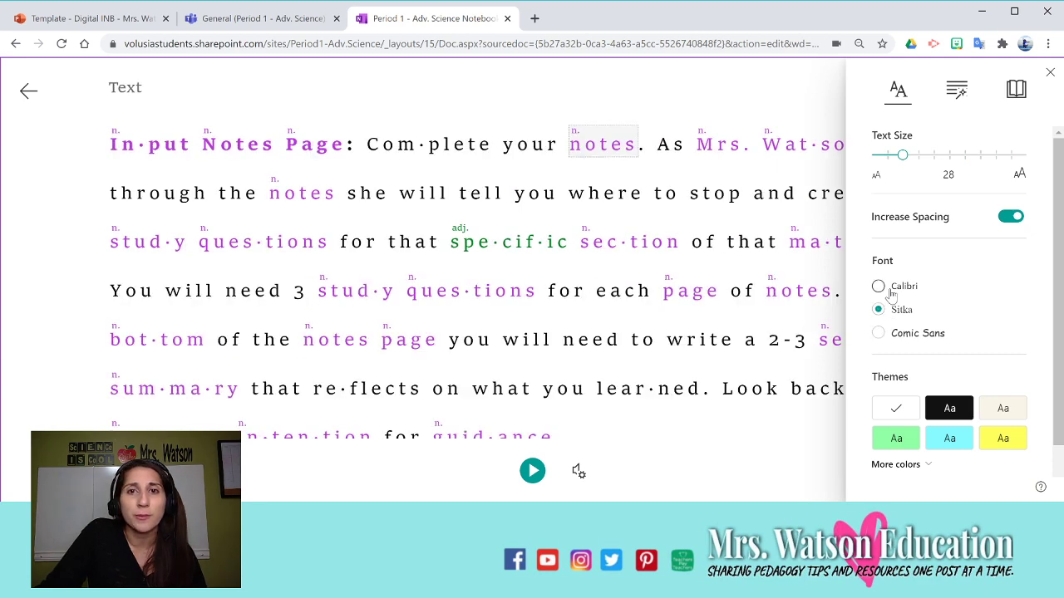
{"action": "left_click", "coordinate": [891, 291]}
Turn off syllable splitting and the highlighting of nouns and adjectives in the grammar options.
{"action": "left_click", "coordinate": [957, 92]}
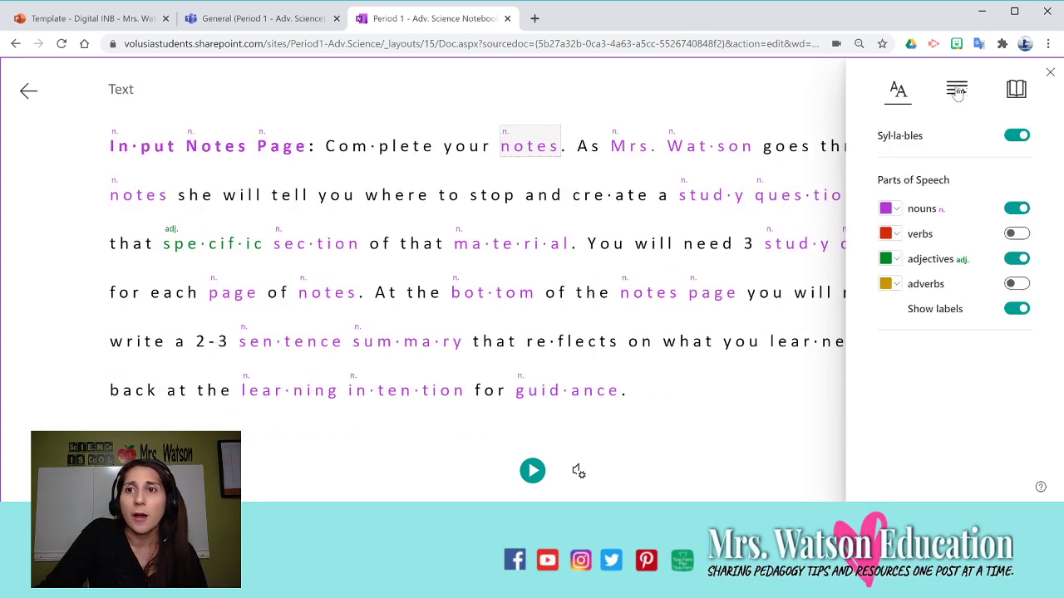
{"action": "left_click", "coordinate": [1016, 135]}
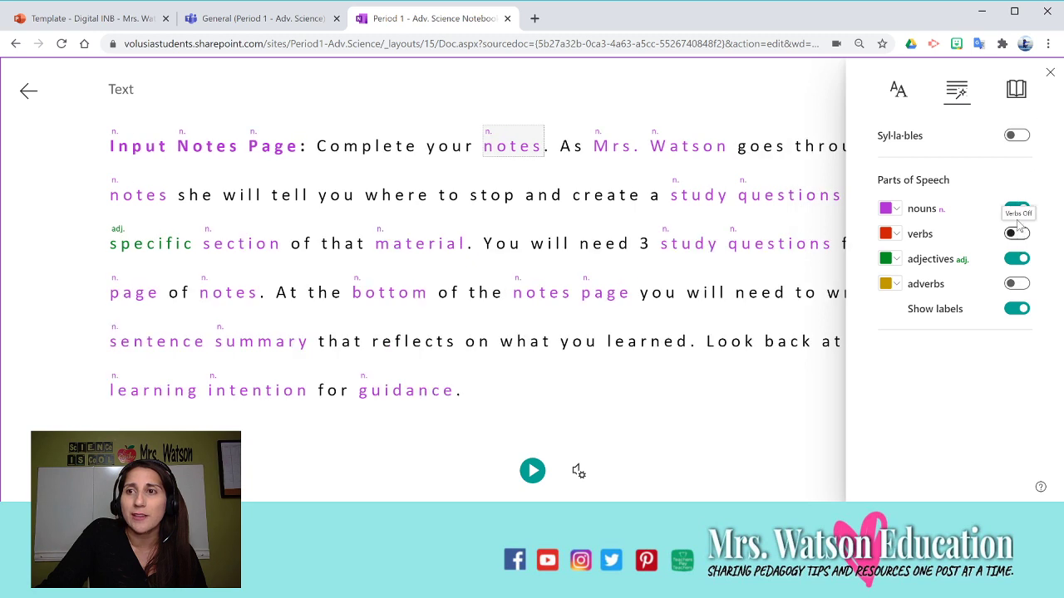
{"action": "left_click", "coordinate": [1015, 209]}
{"action": "left_click", "coordinate": [1015, 259]}
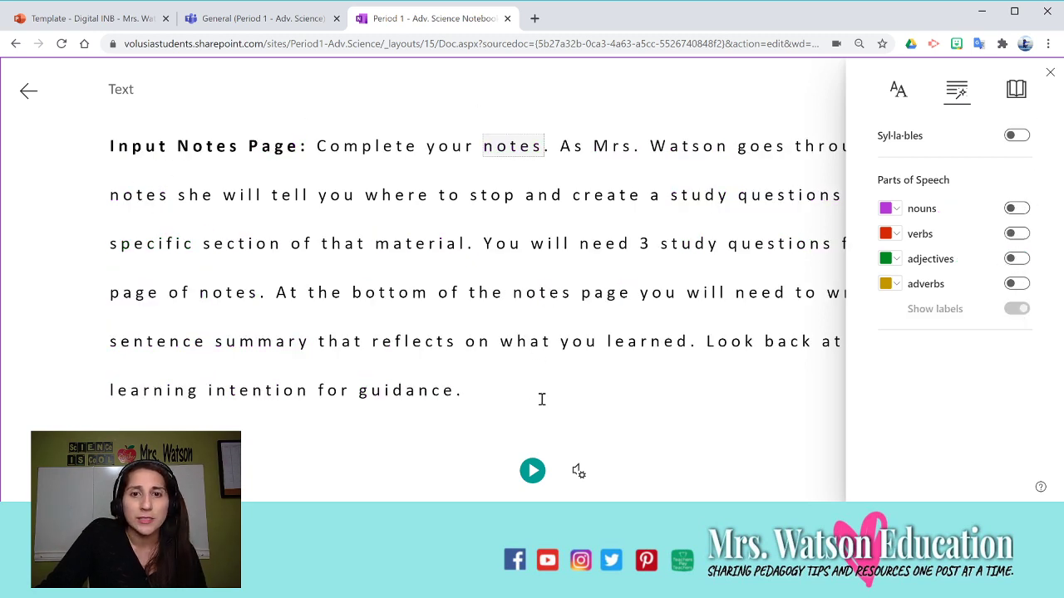
Demonstrate syllable splitting and the labelled noun and adjective highlighting by switching them on and back off.
{"action": "left_click", "coordinate": [1014, 139]}
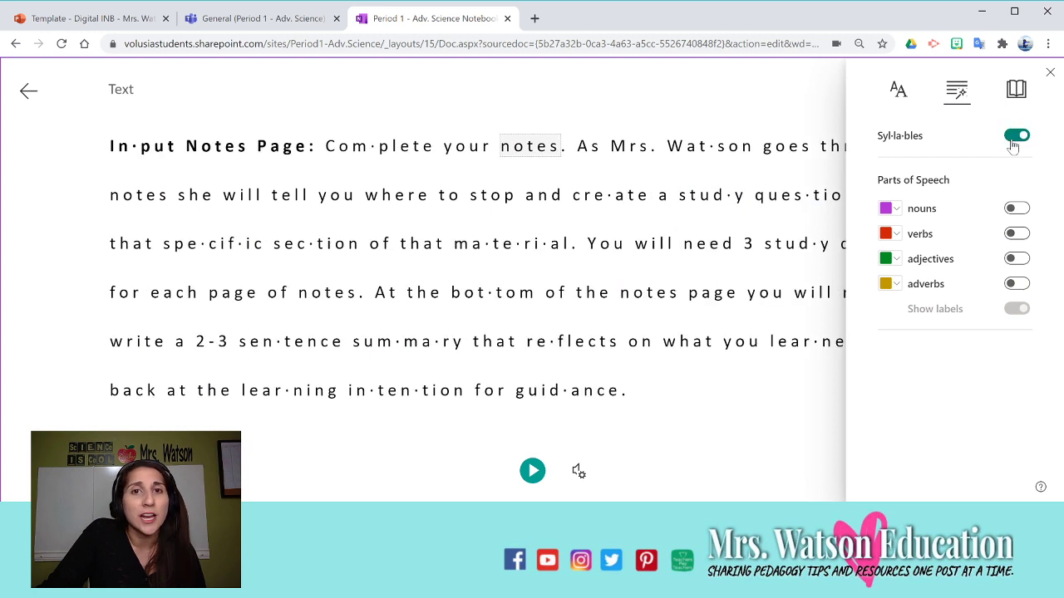
{"action": "left_click", "coordinate": [1013, 141]}
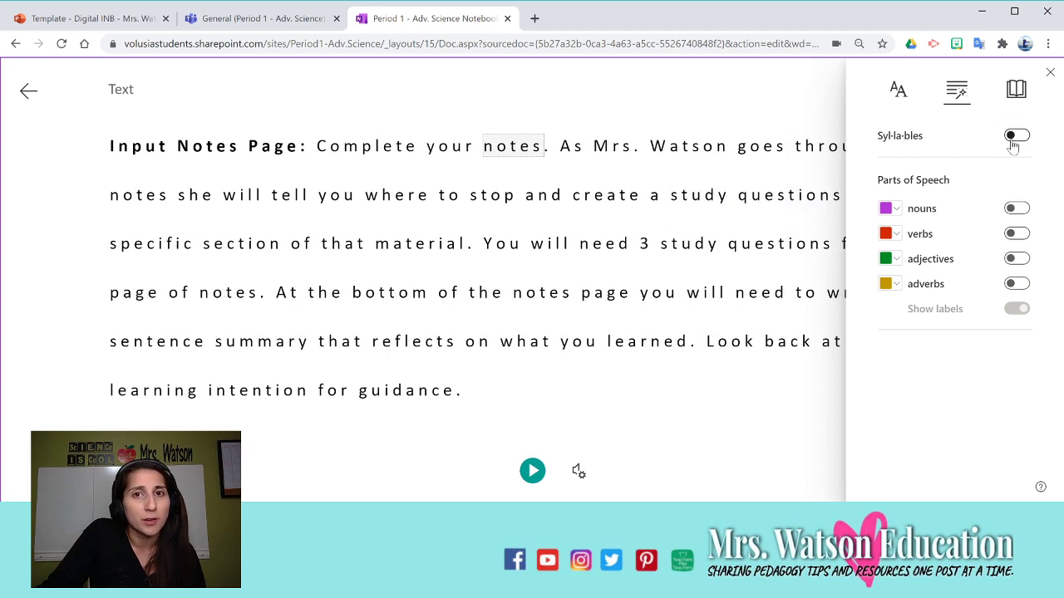
{"action": "left_click", "coordinate": [1016, 213]}
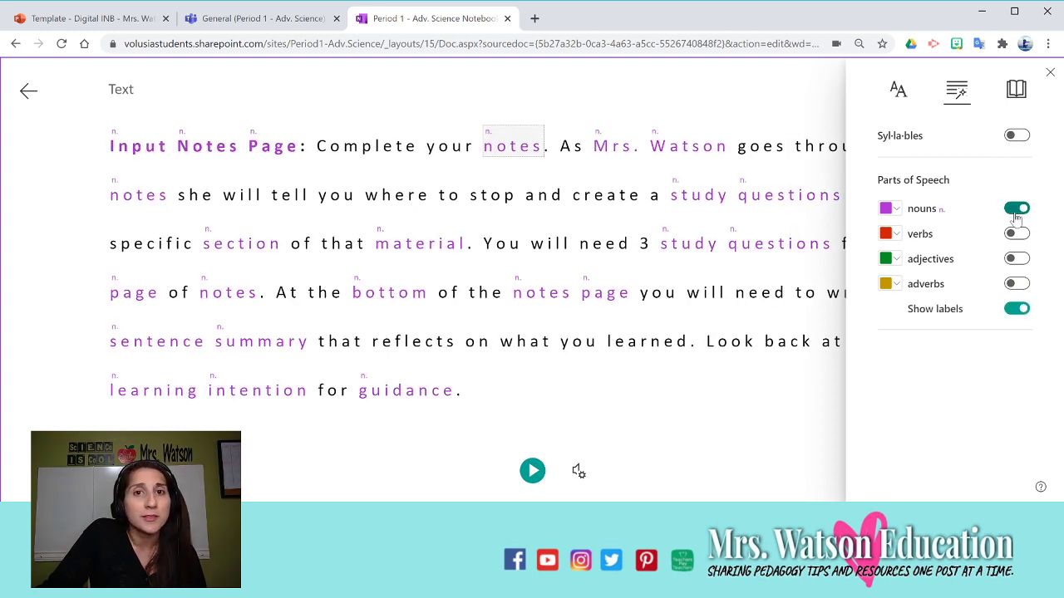
{"action": "left_click", "coordinate": [1015, 258]}
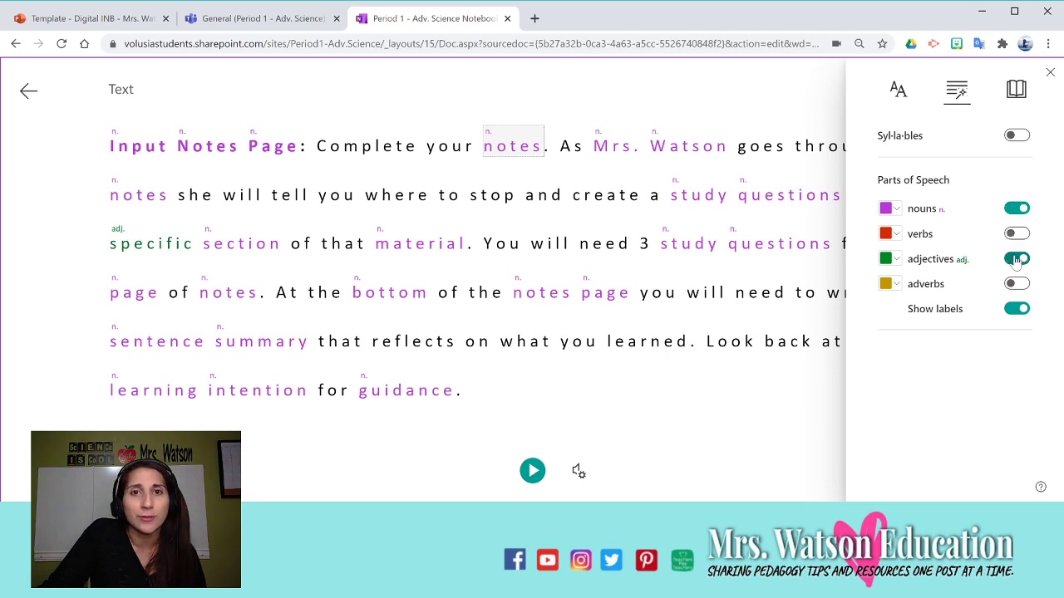
{"action": "left_click", "coordinate": [1021, 318]}
{"action": "left_click", "coordinate": [1019, 318]}
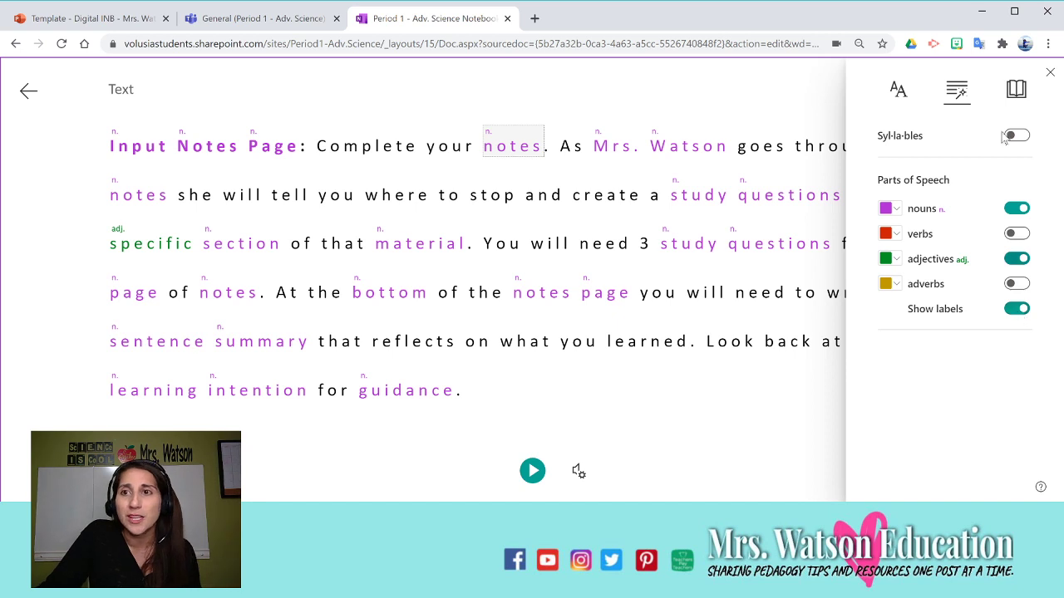
{"action": "left_click", "coordinate": [1016, 208]}
{"action": "left_click", "coordinate": [1019, 261]}
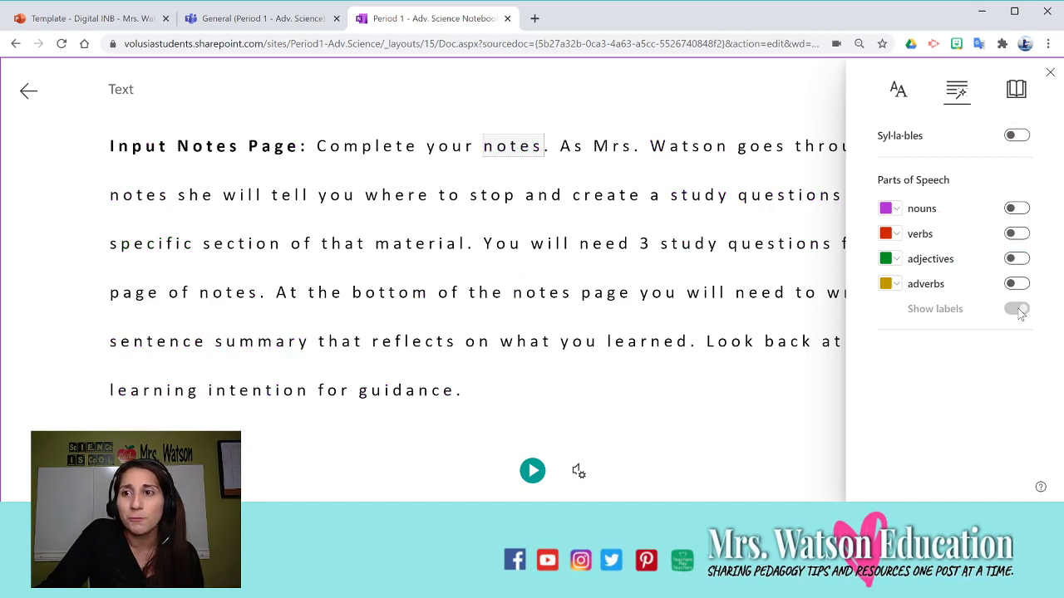
Toggle the Picture Dictionary off and back on, and look up the words "and" and "Mrs." in the text.
{"action": "left_click", "coordinate": [1018, 93]}
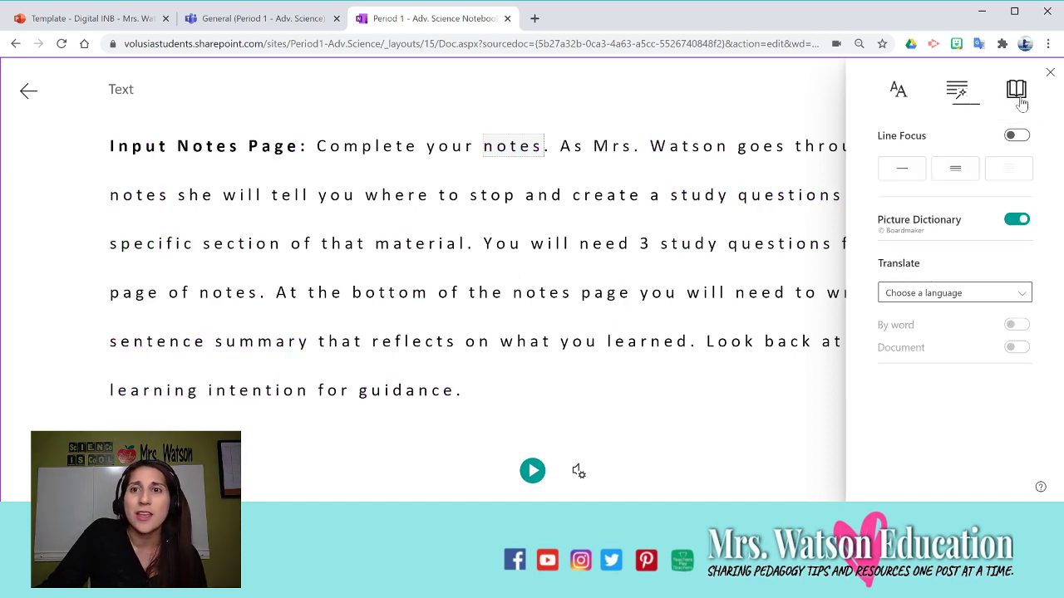
{"action": "left_click", "coordinate": [1016, 221]}
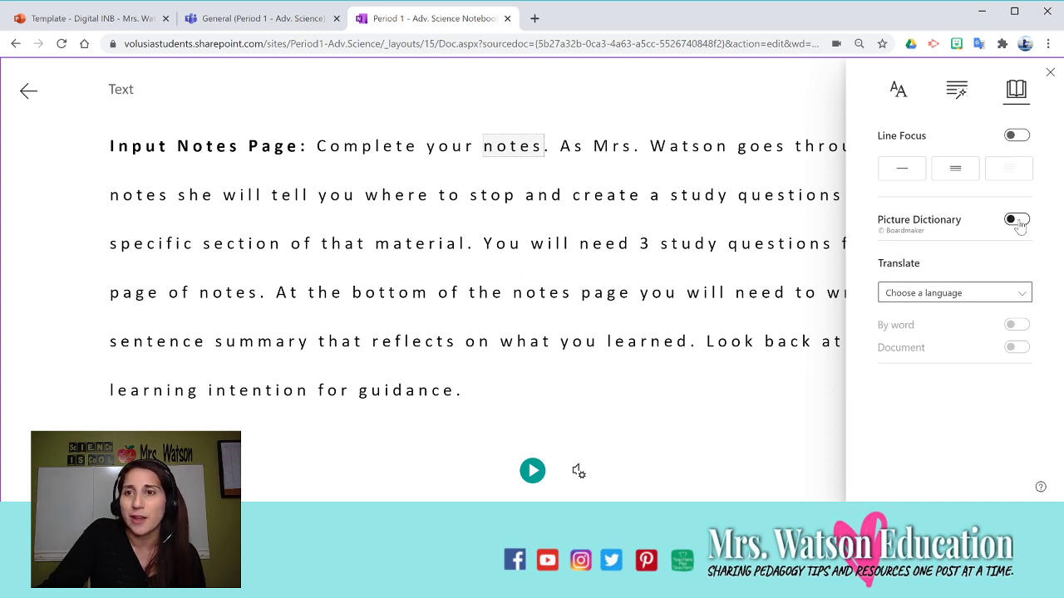
{"action": "left_click", "coordinate": [1015, 221]}
{"action": "left_click", "coordinate": [552, 197]}
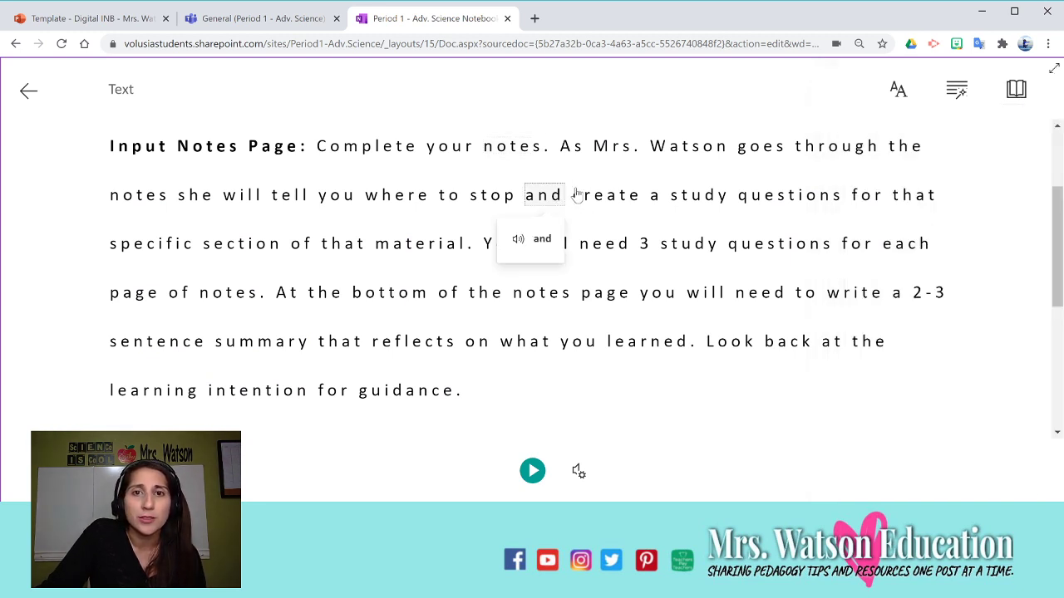
{"action": "left_click", "coordinate": [608, 153]}
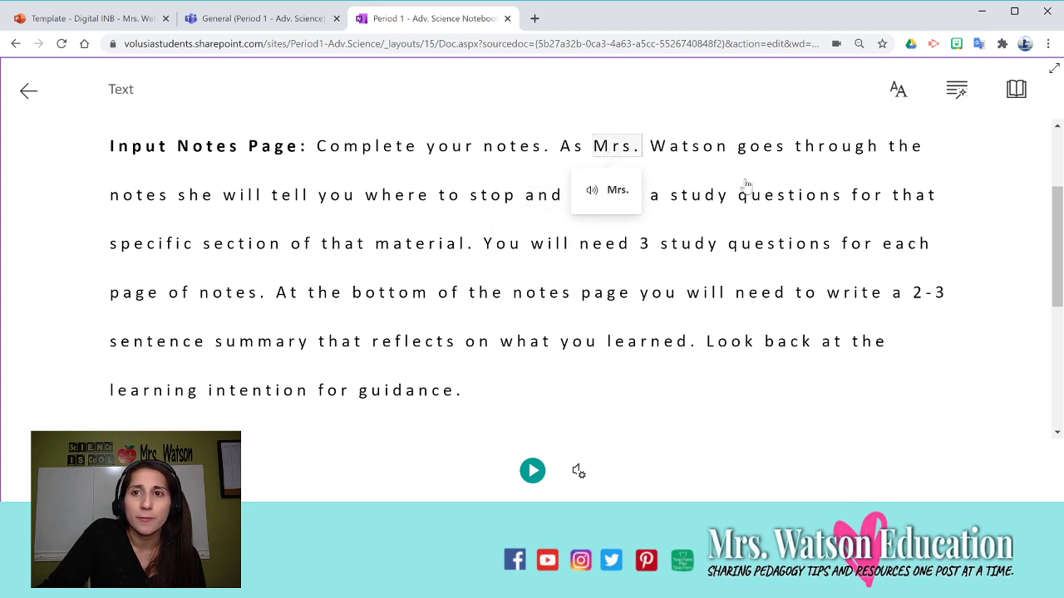
Check that the Picture Dictionary is on and view its pictures for "questions", "create" and "stop".
{"action": "left_click", "coordinate": [1013, 89]}
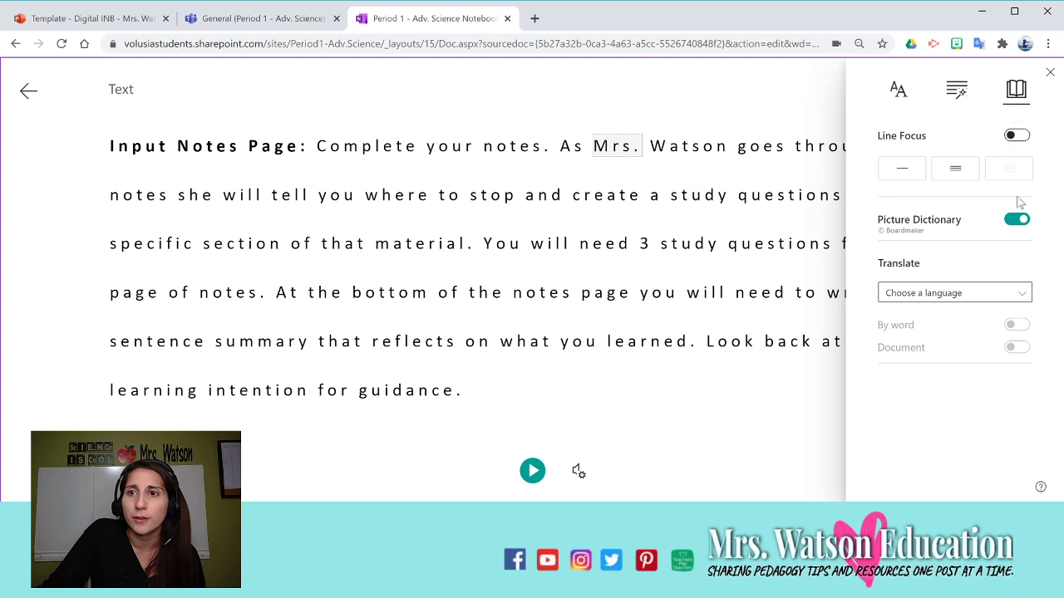
{"action": "left_click", "coordinate": [715, 200]}
{"action": "left_click", "coordinate": [752, 197]}
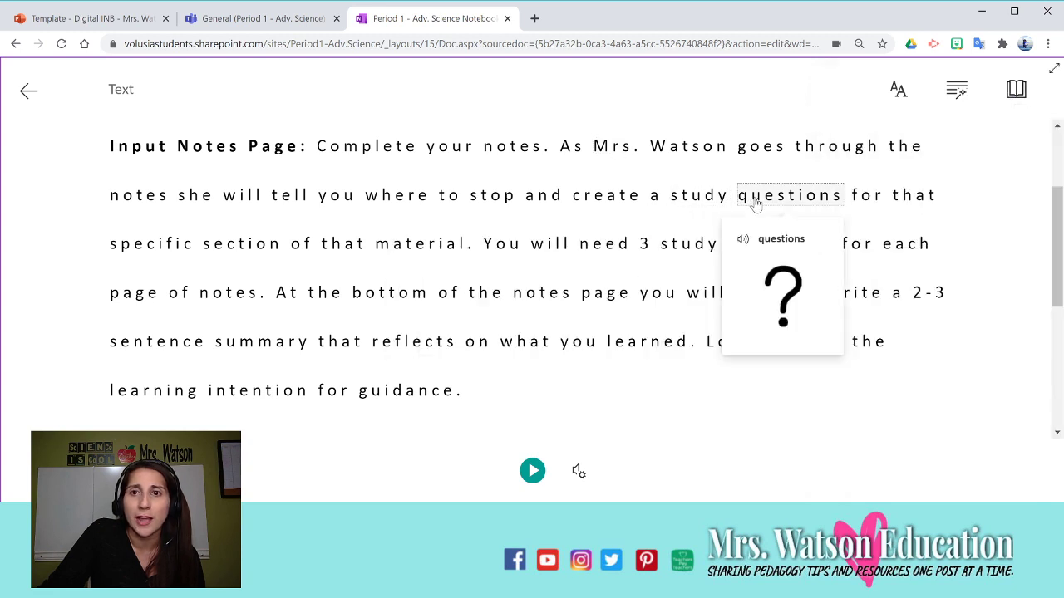
{"action": "left_click", "coordinate": [705, 204]}
{"action": "left_click", "coordinate": [566, 197]}
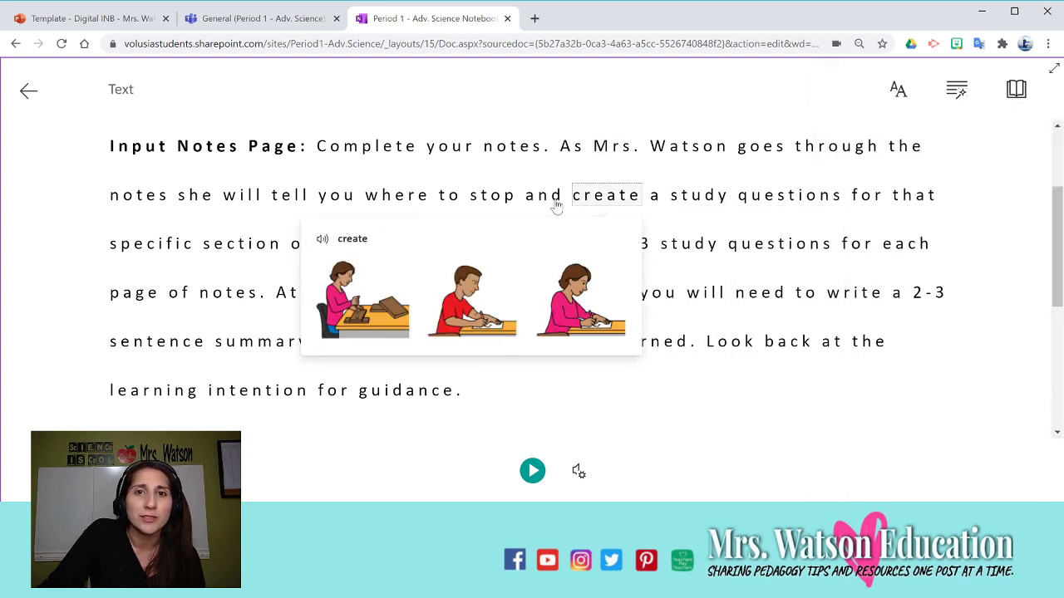
{"action": "left_click", "coordinate": [549, 199]}
{"action": "left_click", "coordinate": [494, 200]}
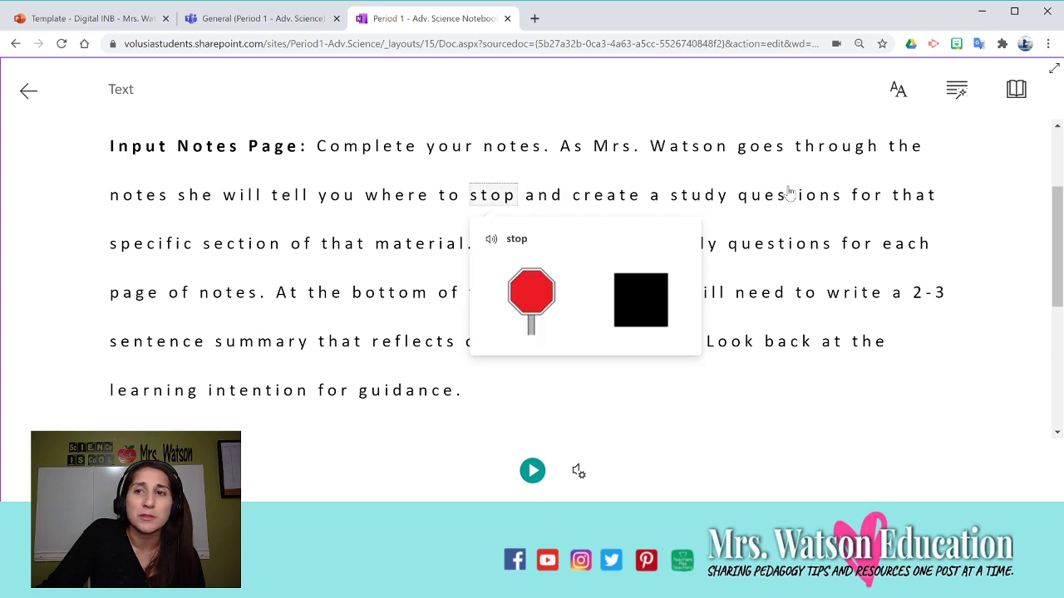
Show the translation language choices without picking one, and view the Picture Dictionary entry for "need".
{"action": "left_click", "coordinate": [1016, 90]}
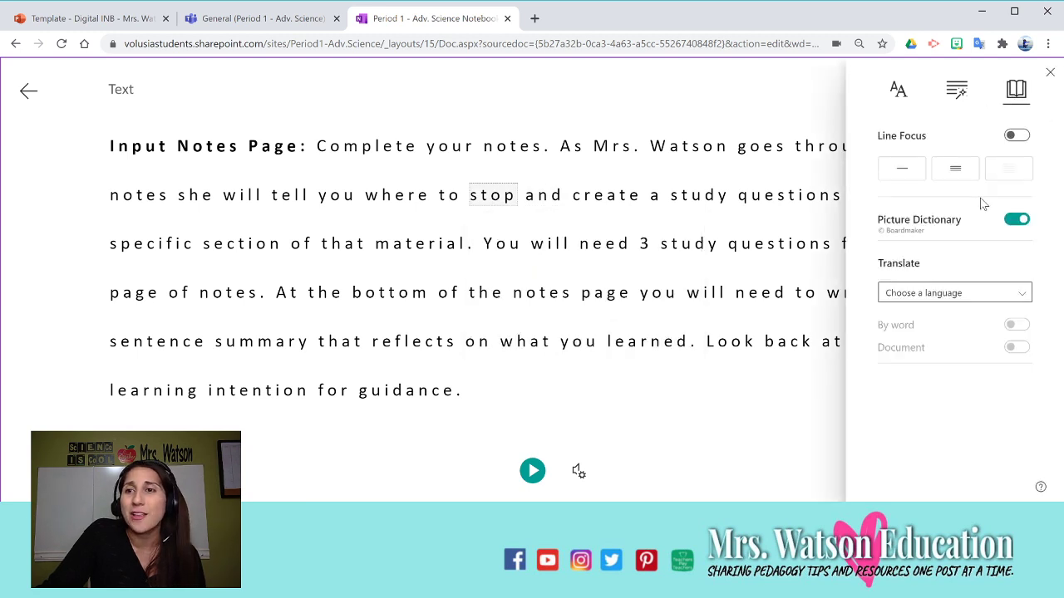
{"action": "left_click", "coordinate": [948, 293]}
{"action": "left_click", "coordinate": [744, 279]}
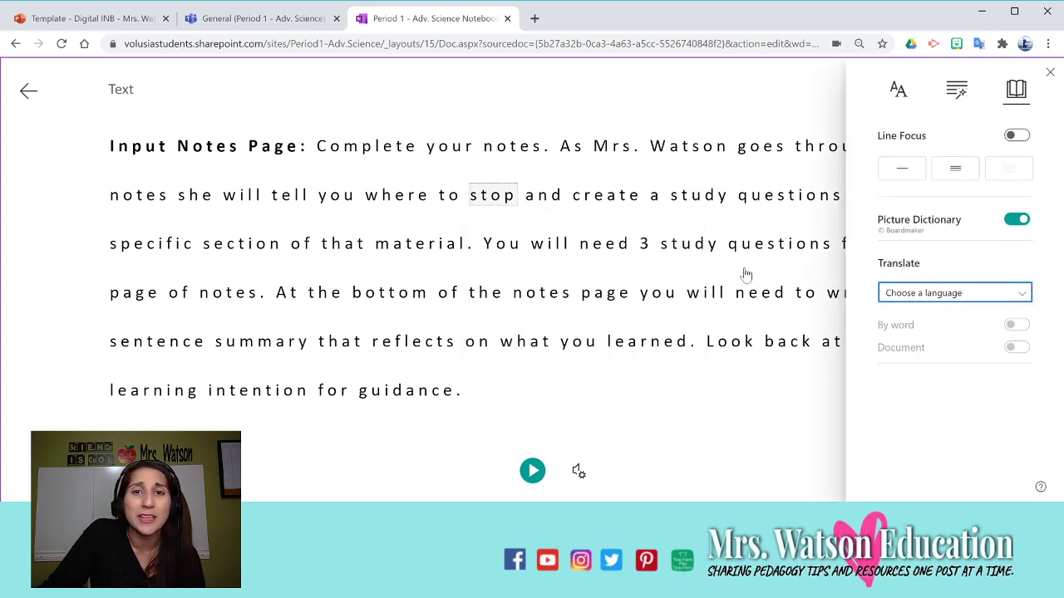
{"action": "left_click", "coordinate": [744, 283]}
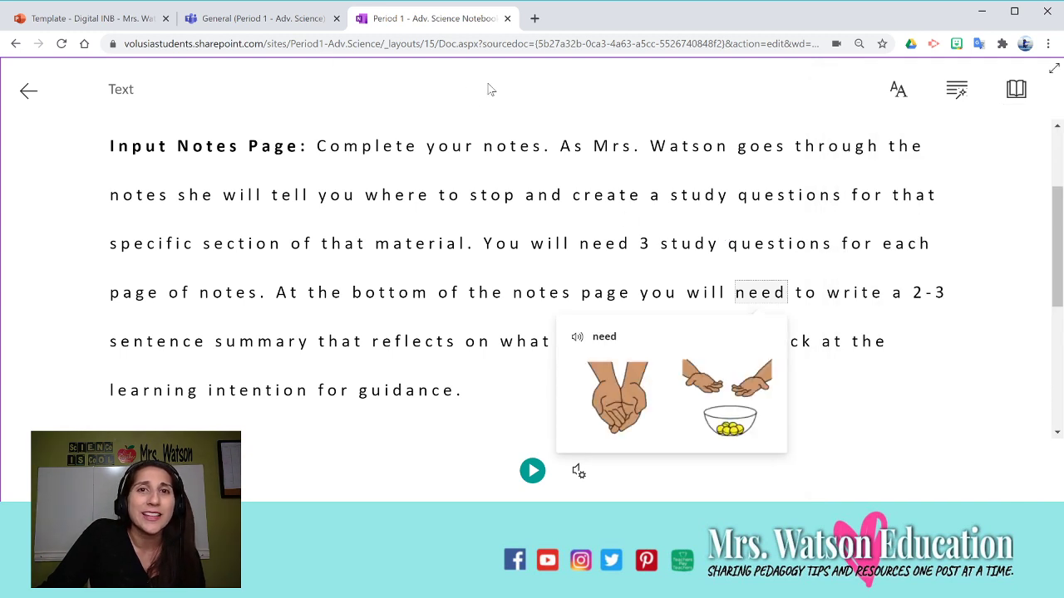
Exit Immersive Reader and give the Text page a light green page color.
{"action": "left_click", "coordinate": [30, 91]}
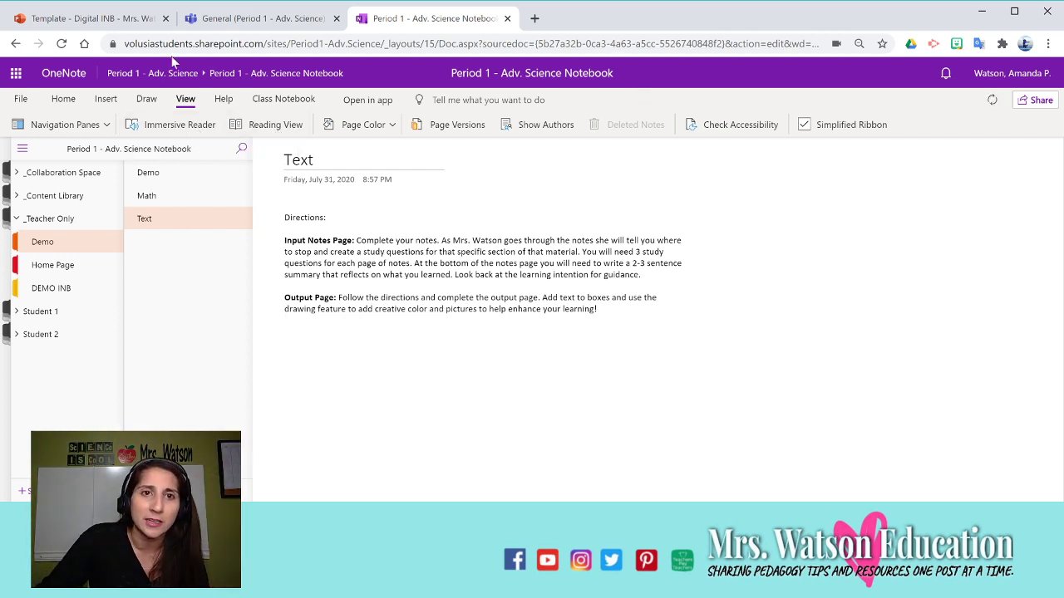
{"action": "left_click", "coordinate": [388, 135]}
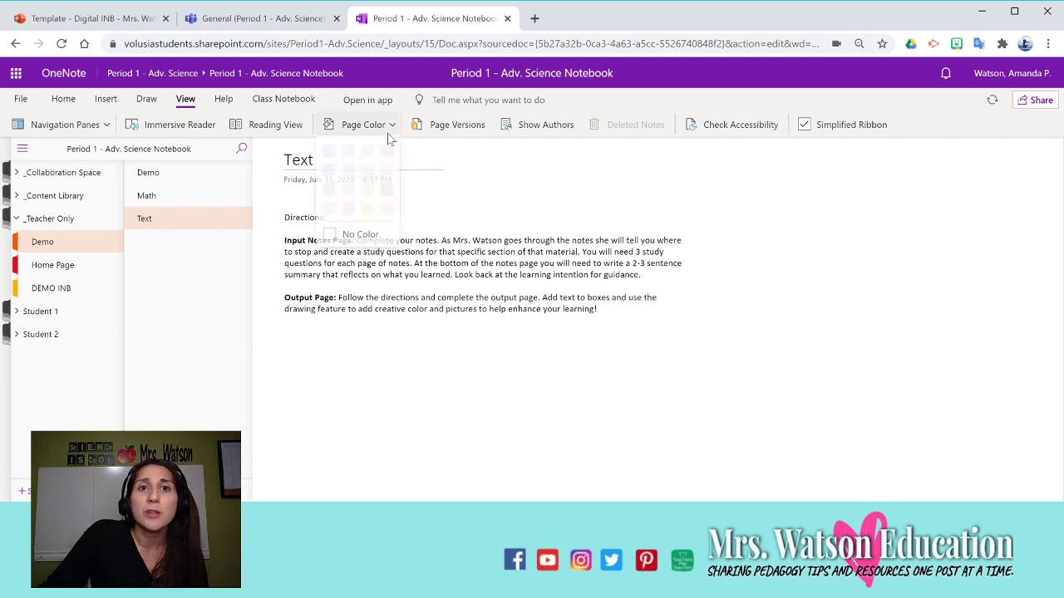
{"action": "left_click", "coordinate": [368, 173]}
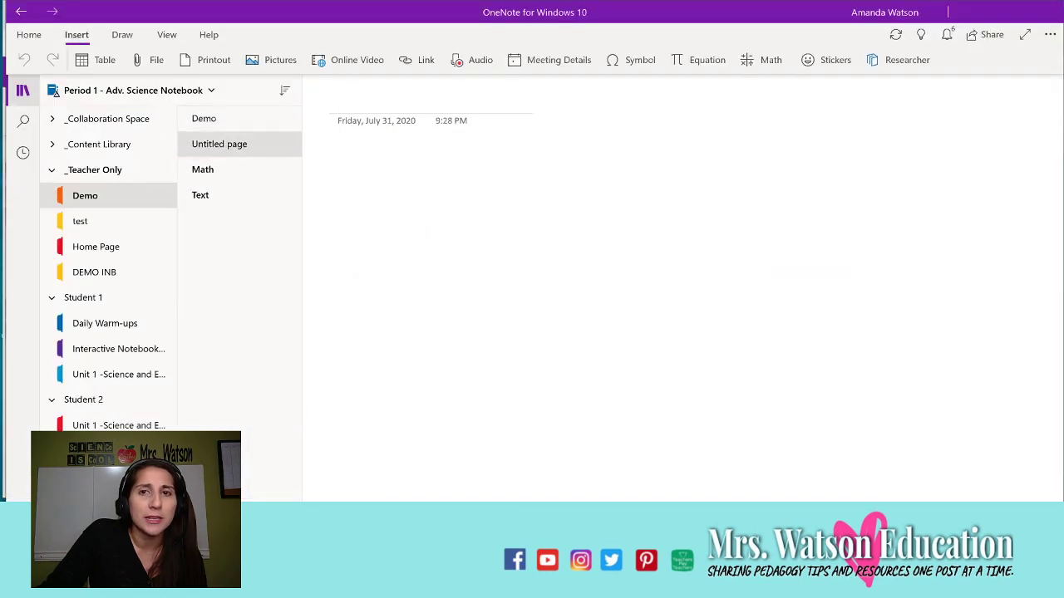
In OneNote for Windows 10, apply the second rule line style to the untitled page of the Demo section.
{"action": "left_click", "coordinate": [168, 37]}
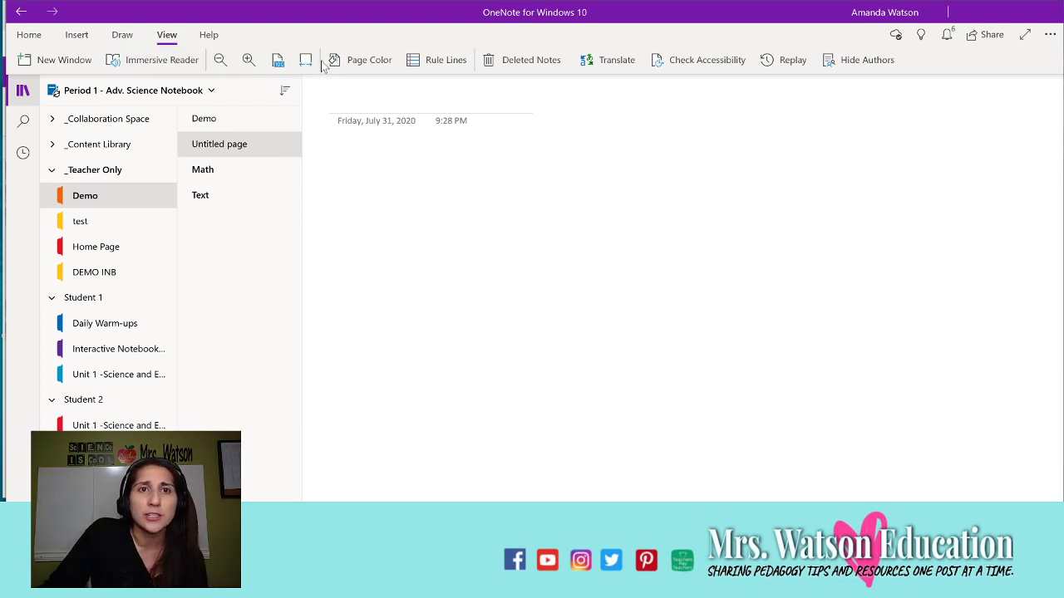
{"action": "left_click", "coordinate": [370, 63]}
{"action": "left_click", "coordinate": [416, 65]}
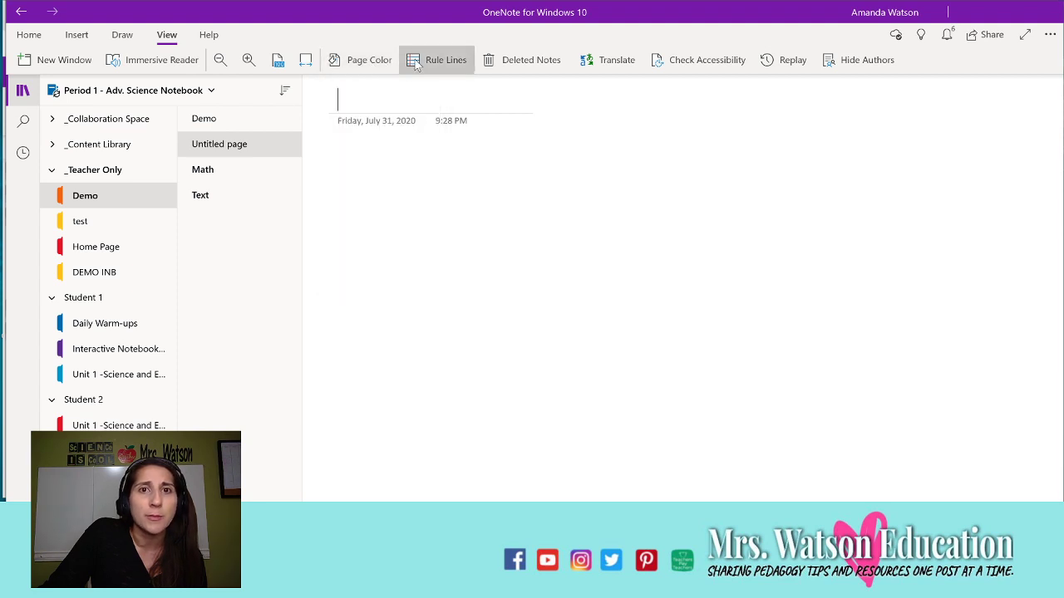
{"action": "left_click", "coordinate": [421, 65]}
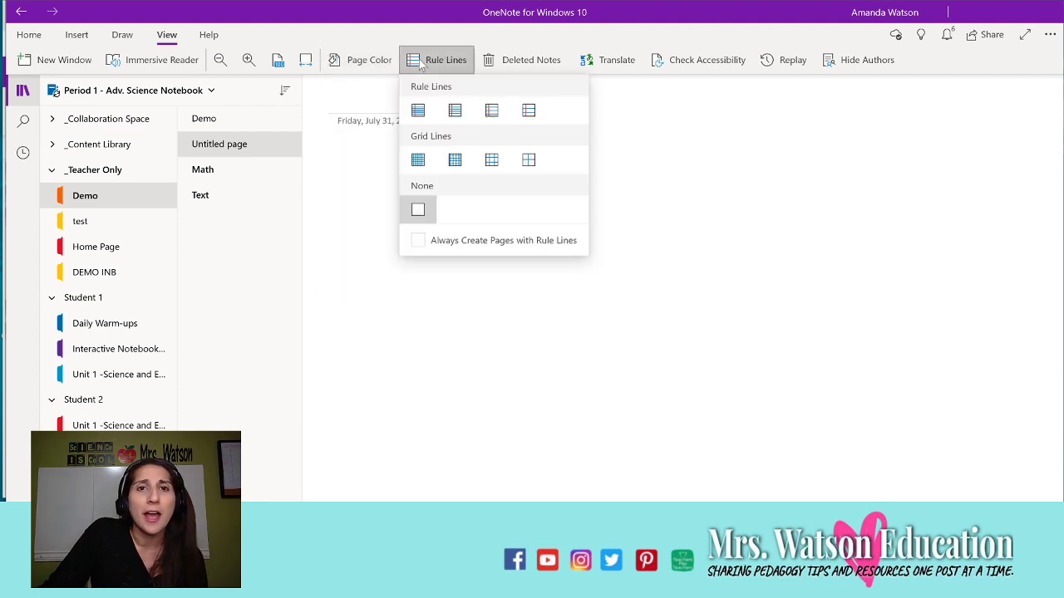
{"action": "left_click", "coordinate": [449, 109]}
Open the Text page and apply the second grid line style to it.
{"action": "left_click", "coordinate": [254, 191]}
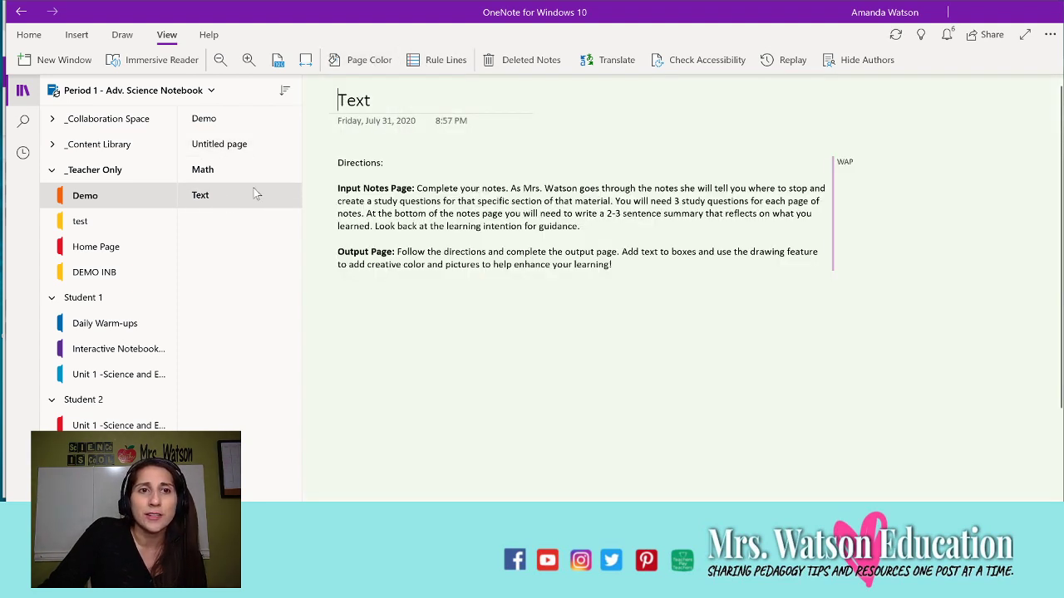
{"action": "left_click", "coordinate": [440, 60]}
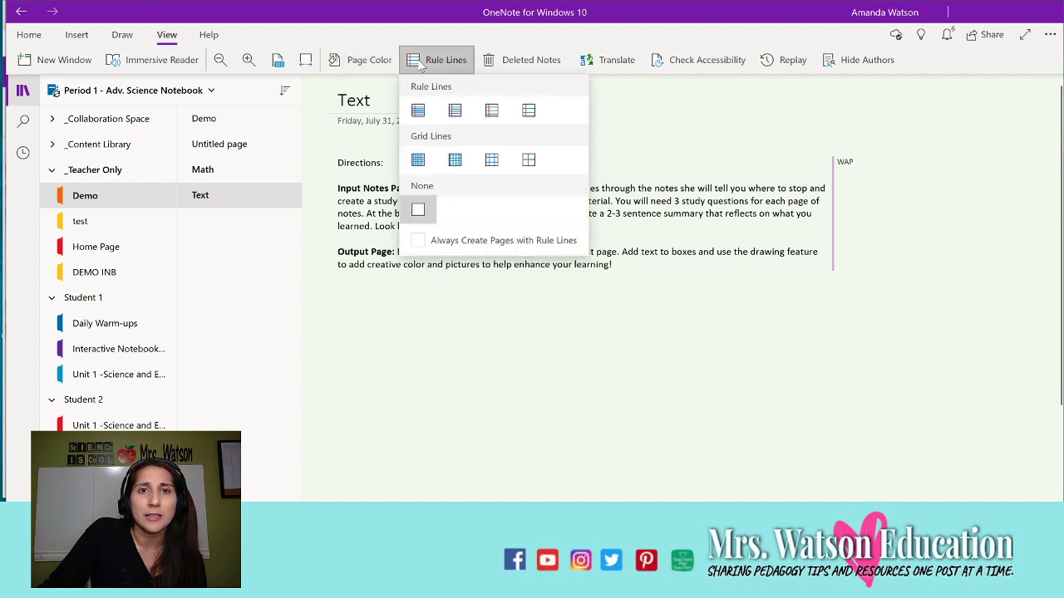
{"action": "left_click", "coordinate": [456, 158]}
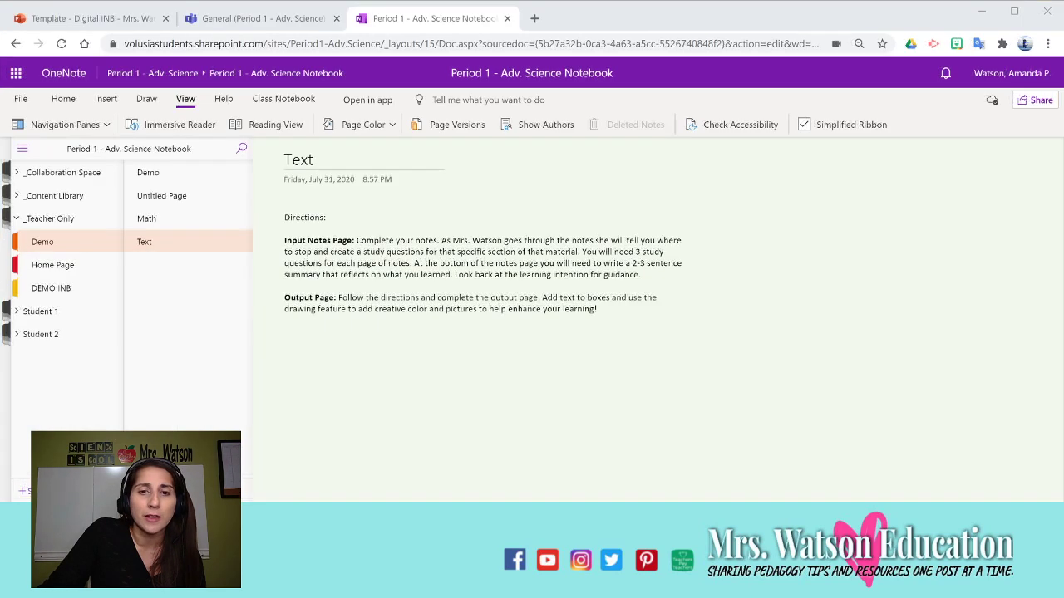
Reload the notebook in OneNote for the web and open the Math page of the Demo section.
{"action": "left_click", "coordinate": [62, 45]}
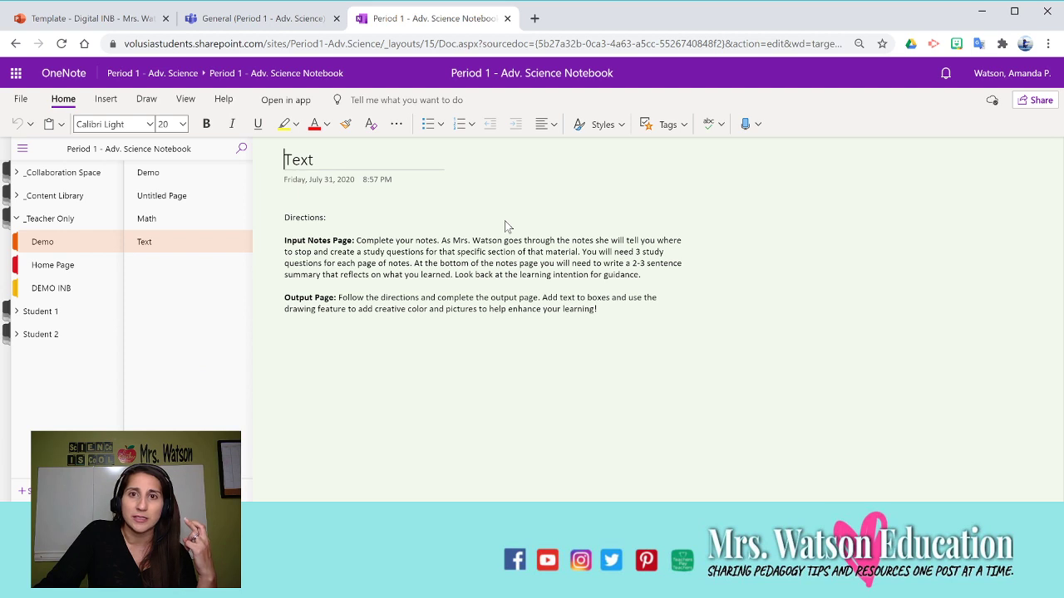
{"action": "left_click", "coordinate": [145, 218]}
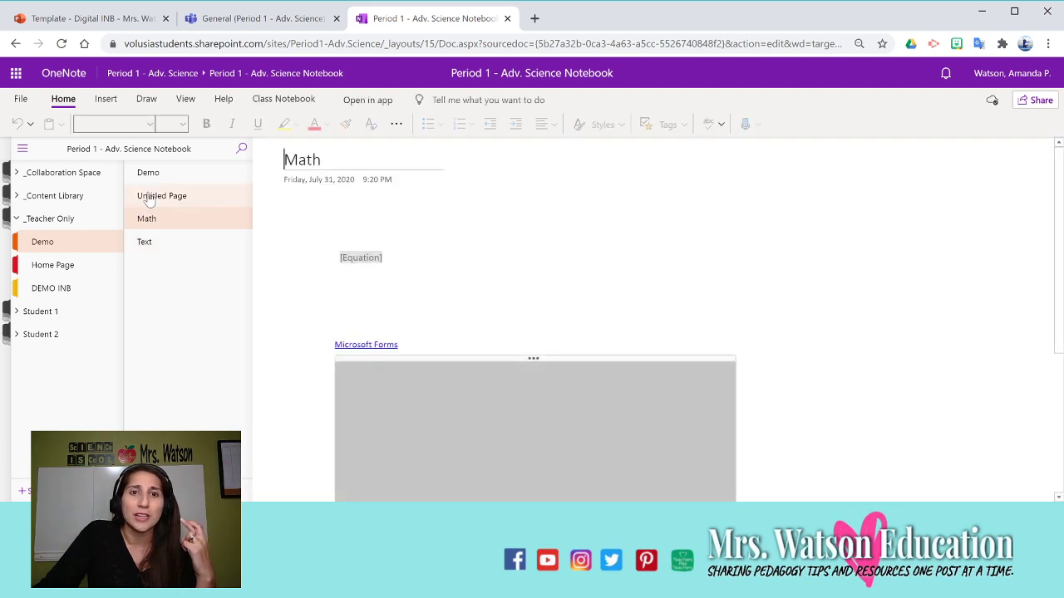
View the untitled and Text pages of the Demo section, and bring up the Class Notebook tools.
{"action": "left_click", "coordinate": [148, 197]}
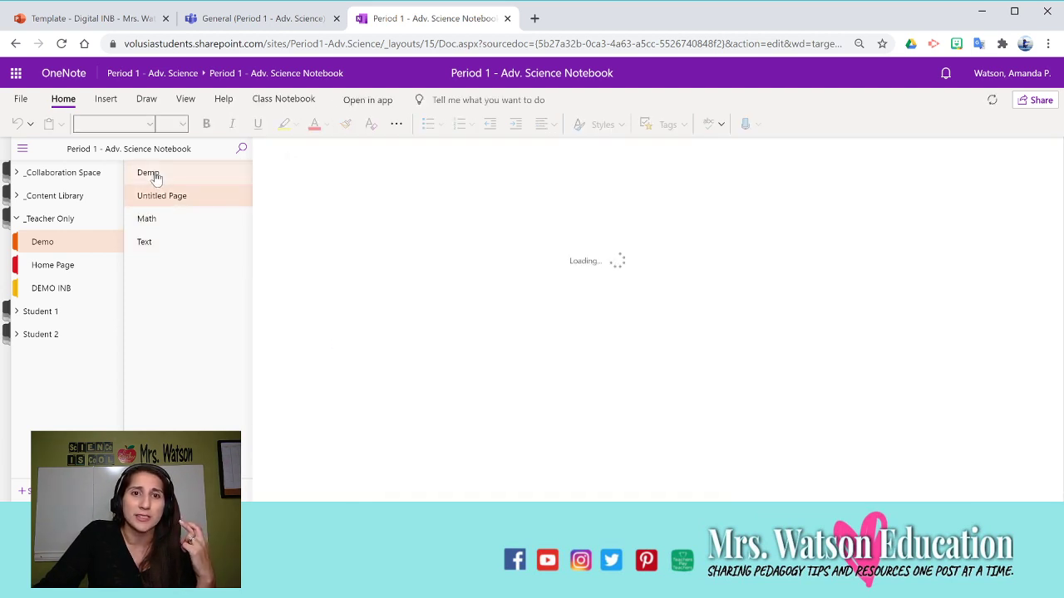
{"action": "left_click", "coordinate": [153, 174]}
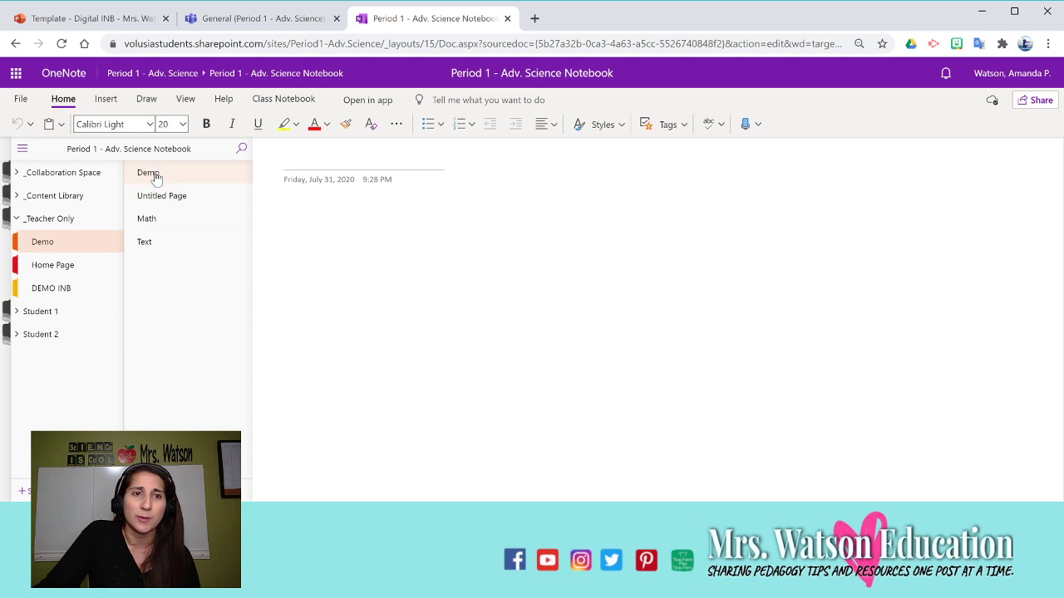
{"action": "left_click", "coordinate": [206, 242]}
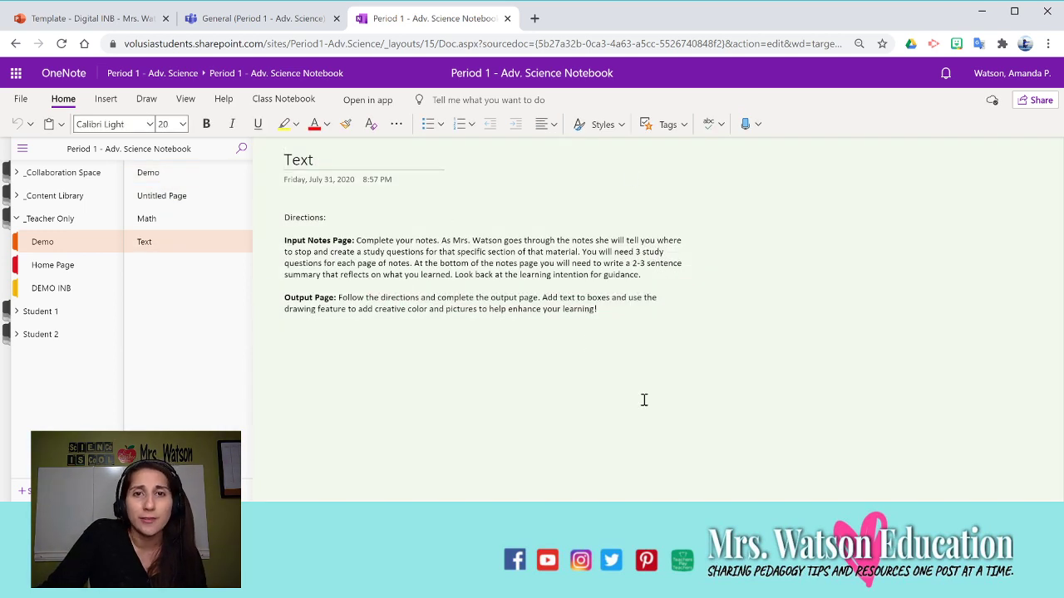
{"action": "left_click", "coordinate": [190, 101]}
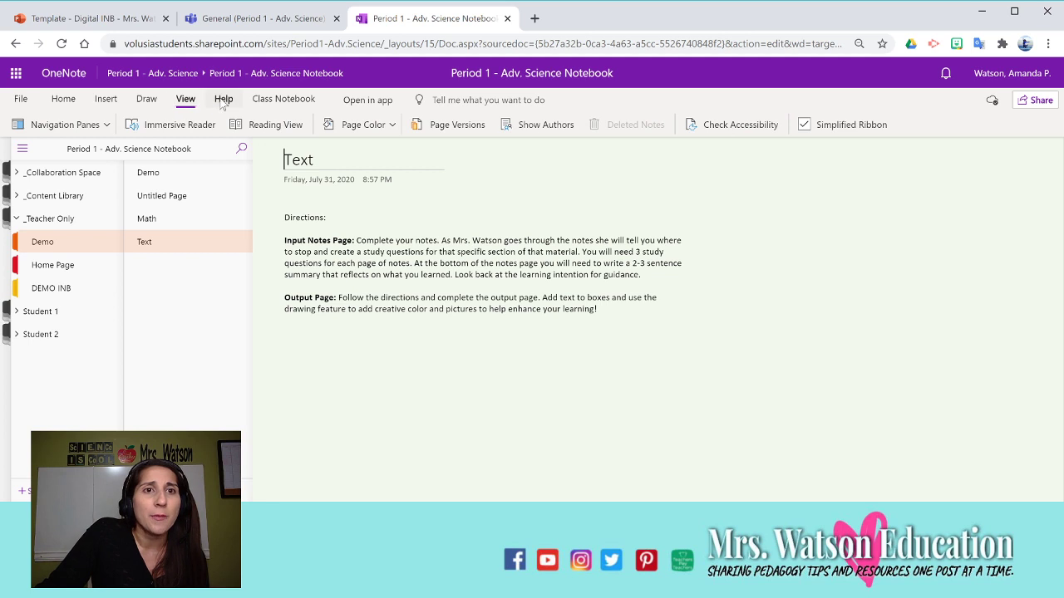
{"action": "left_click", "coordinate": [222, 101]}
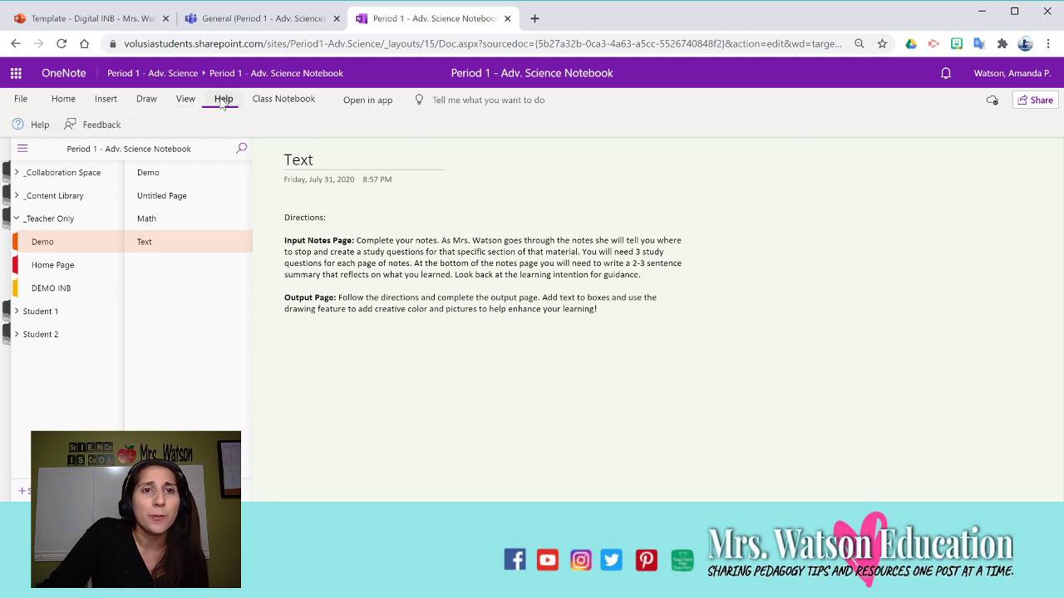
{"action": "left_click", "coordinate": [281, 102]}
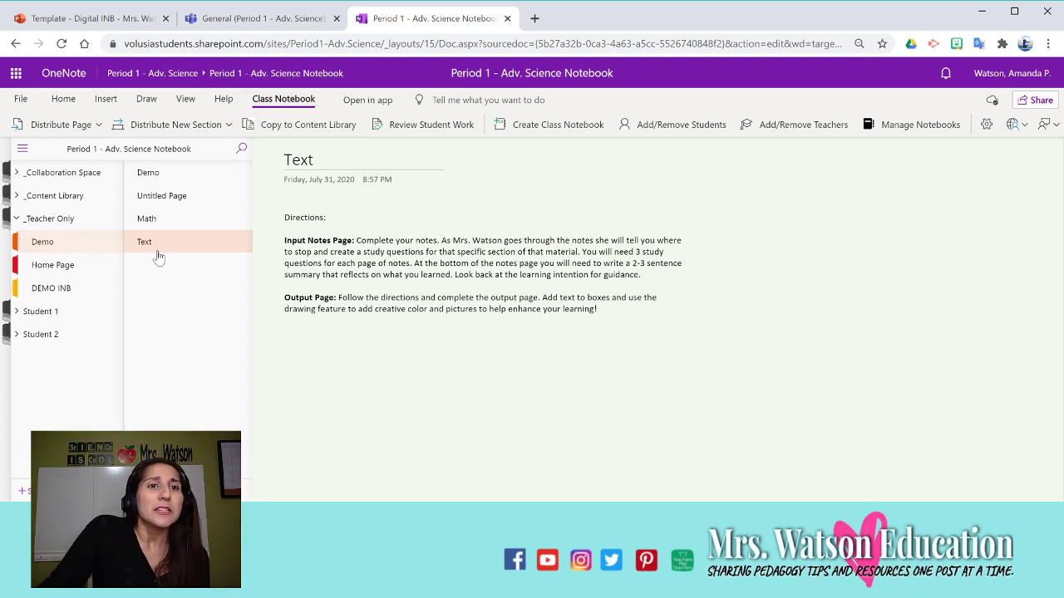
Distribute the Math page of the Demo section to all students' Interactive Notebook Intro section.
{"action": "left_click", "coordinate": [167, 218]}
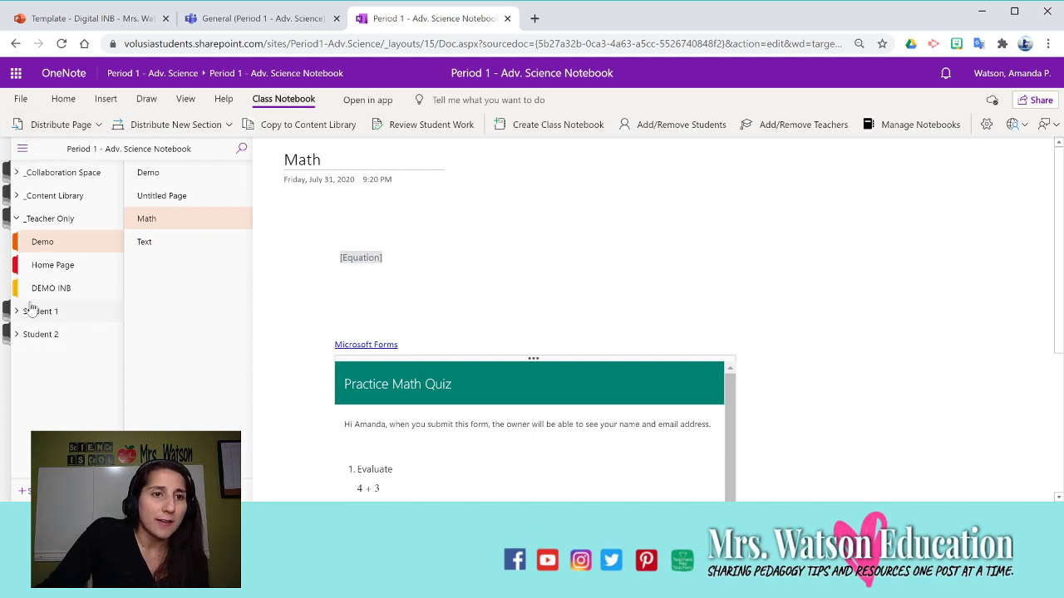
{"action": "left_click", "coordinate": [98, 127]}
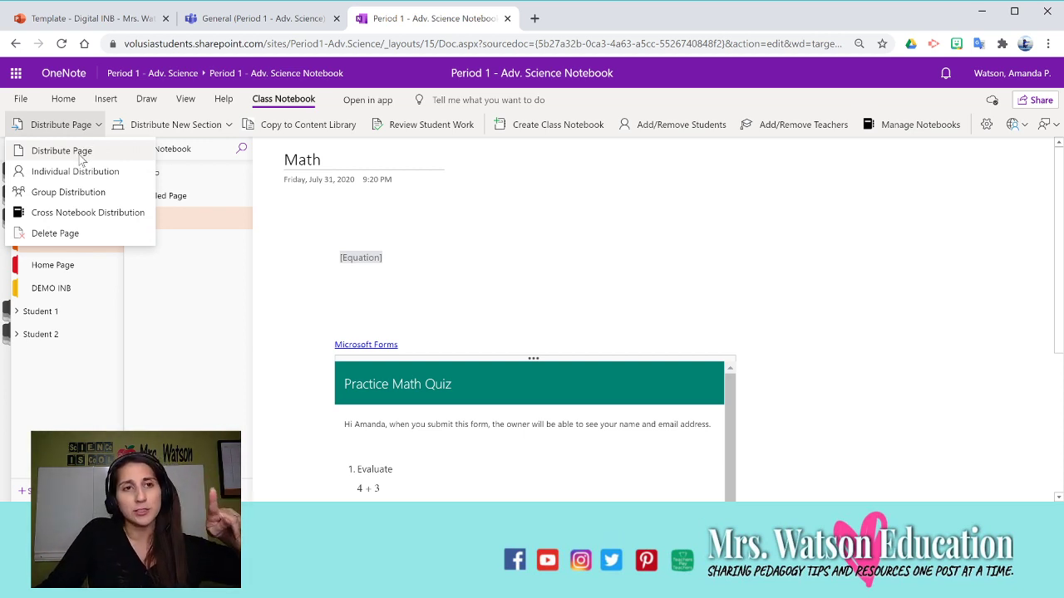
{"action": "left_click", "coordinate": [81, 154]}
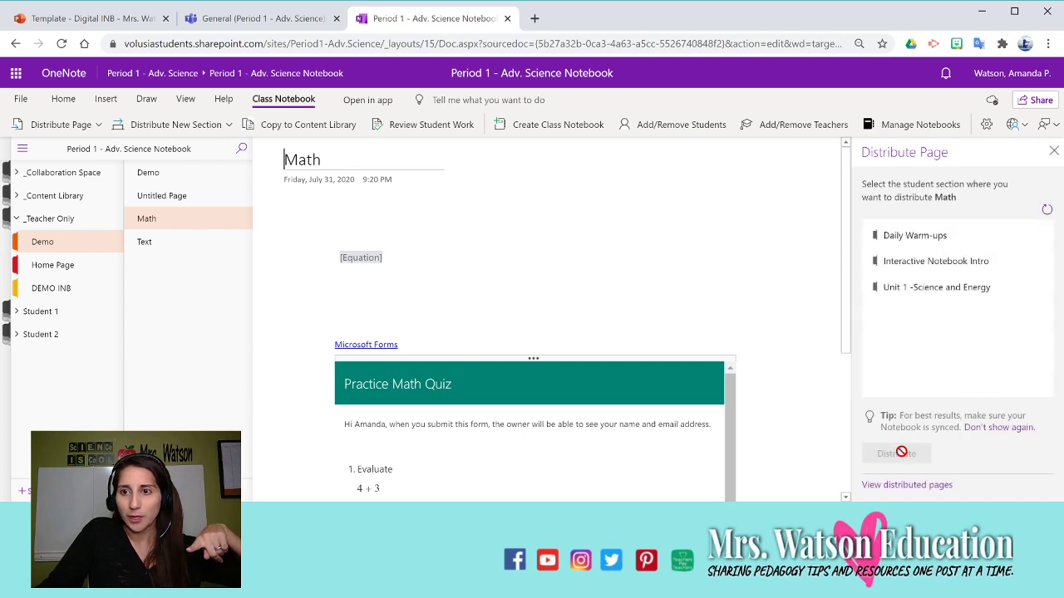
{"action": "left_click", "coordinate": [921, 267]}
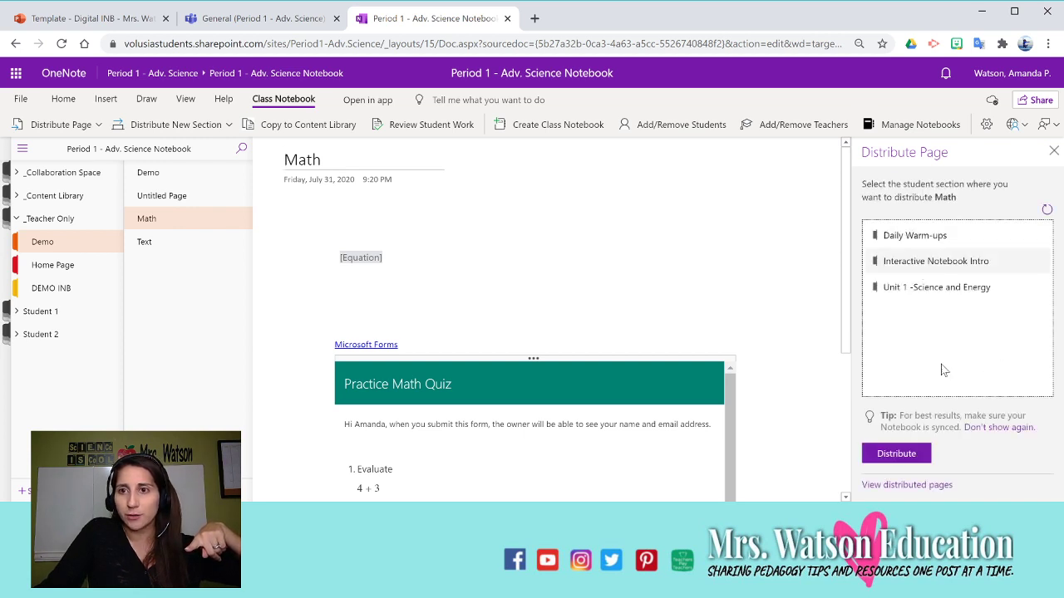
{"action": "left_click", "coordinate": [914, 452]}
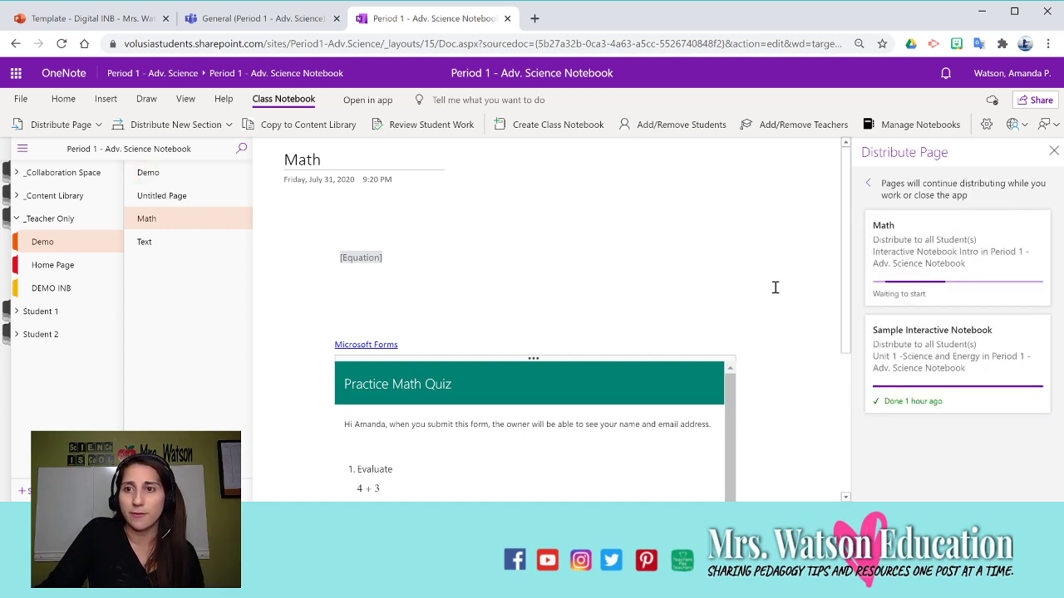
Open the distributed Math page in Student 1's Interactive Notebook Intro section and look through it.
{"action": "left_click", "coordinate": [99, 126]}
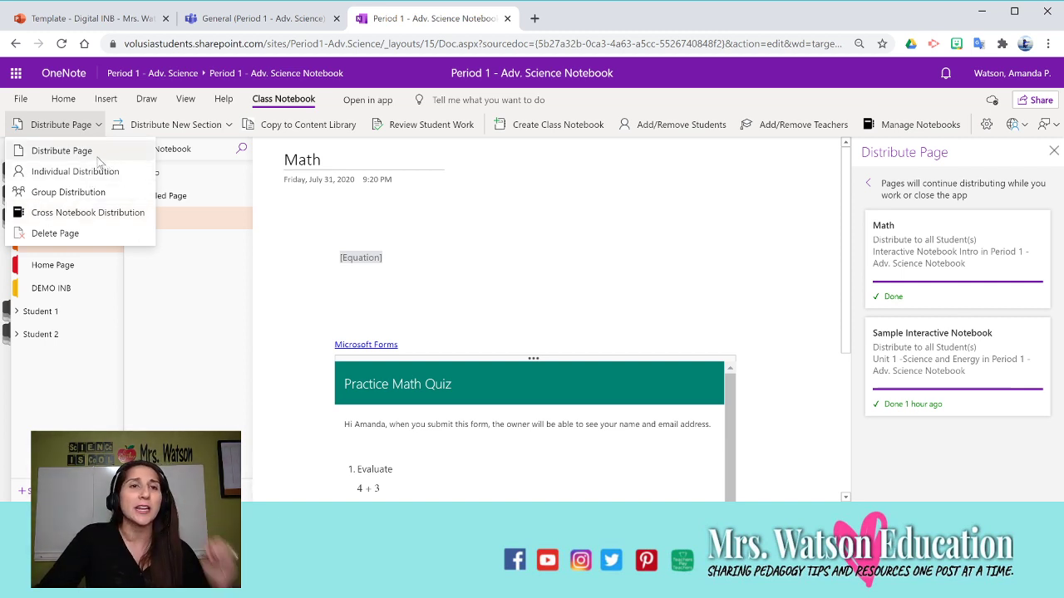
{"action": "left_click", "coordinate": [188, 293]}
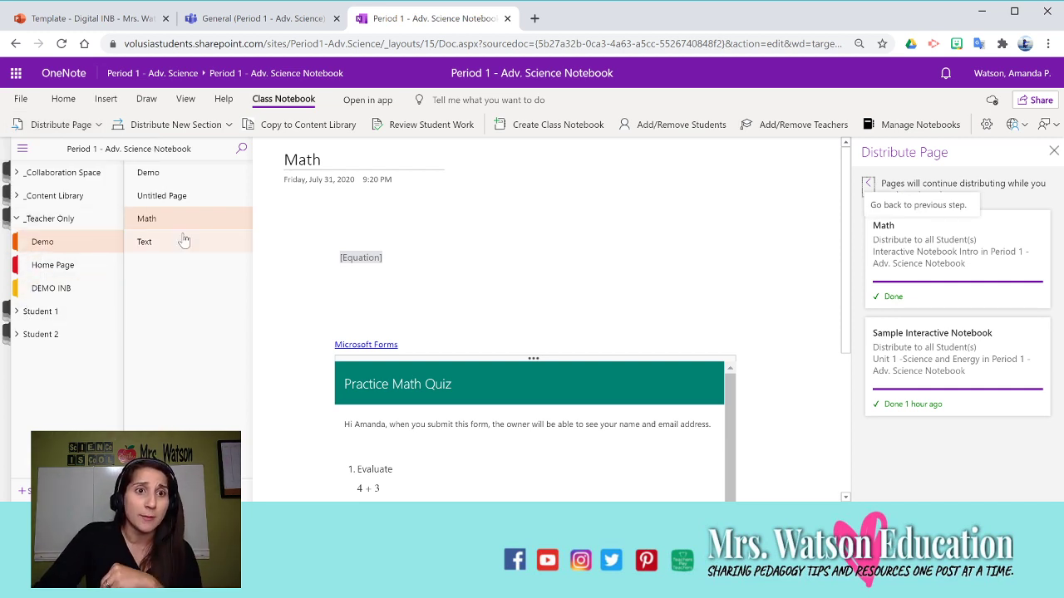
{"action": "left_click", "coordinate": [22, 315]}
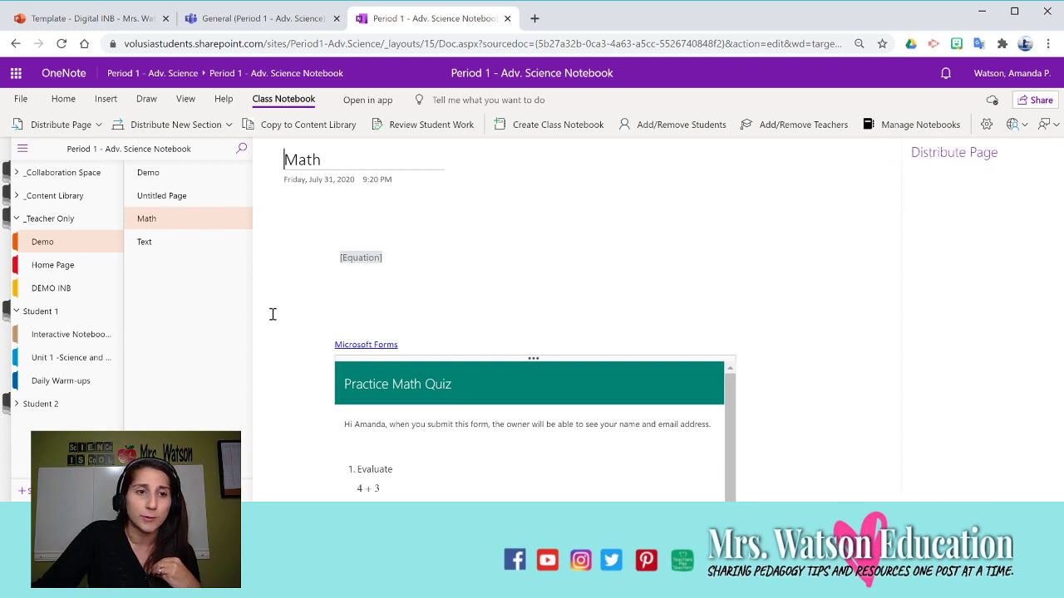
{"action": "left_click", "coordinate": [71, 335]}
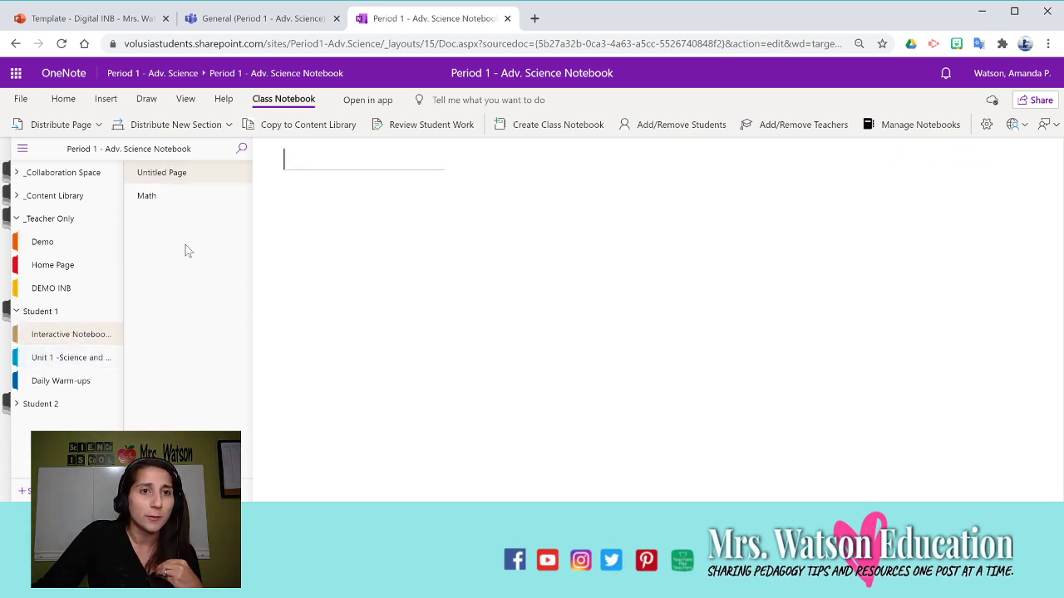
{"action": "left_click", "coordinate": [183, 195]}
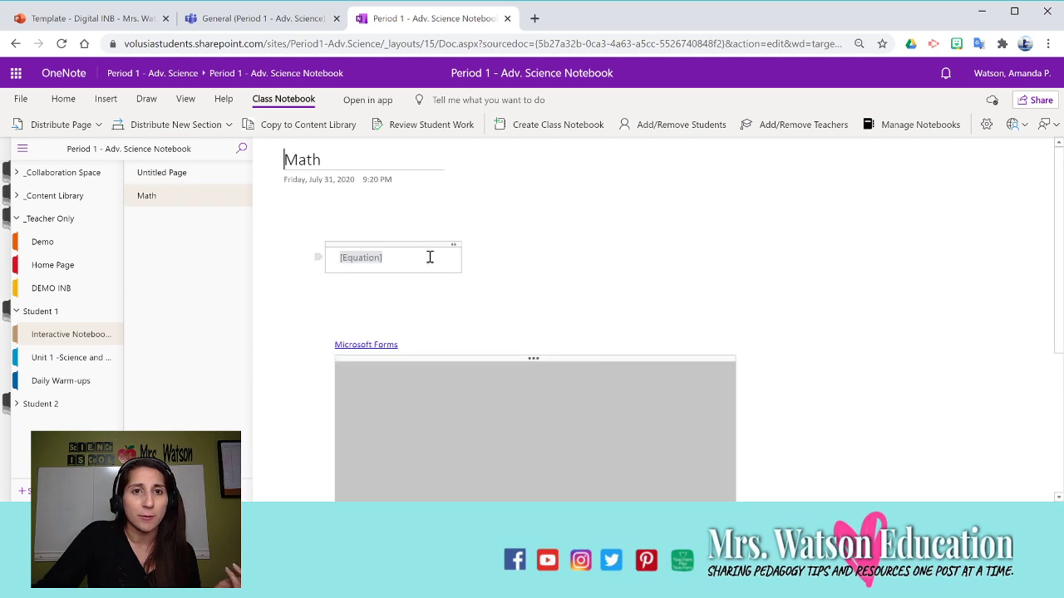
{"action": "scroll", "coordinate": [561, 268], "scroll_direction": "down", "scroll_amount": 3}
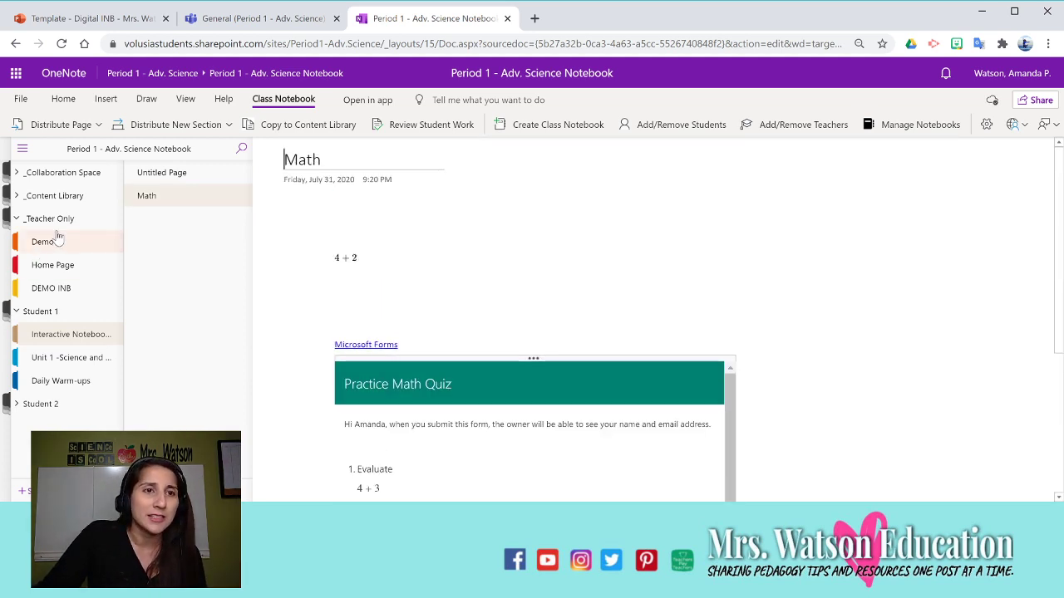
Open the Text page of the teacher-only Demo section and check the Copy to Content Library options for it.
{"action": "left_click", "coordinate": [215, 126]}
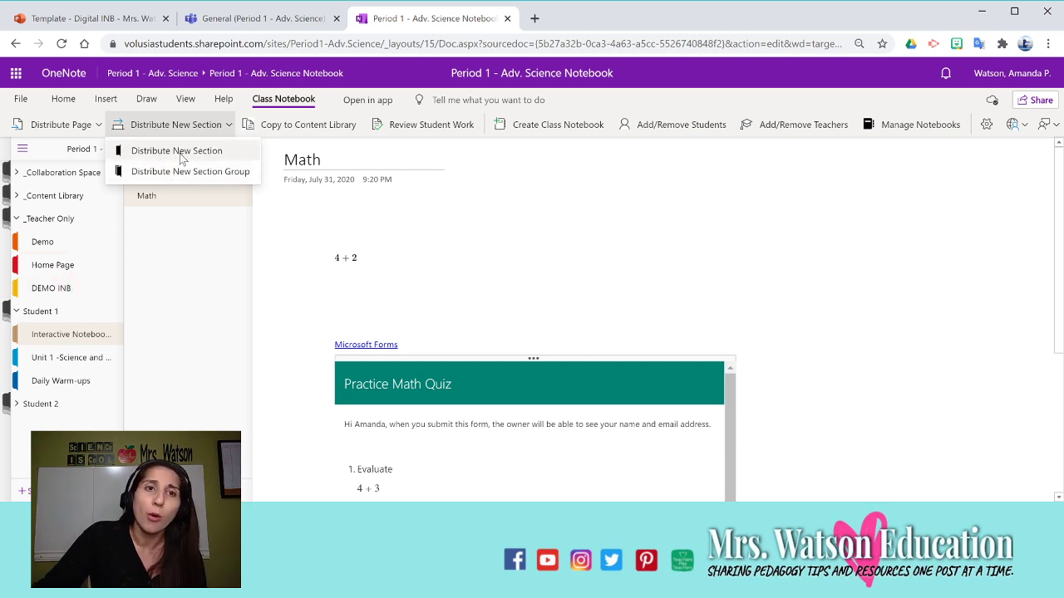
{"action": "left_click", "coordinate": [191, 285]}
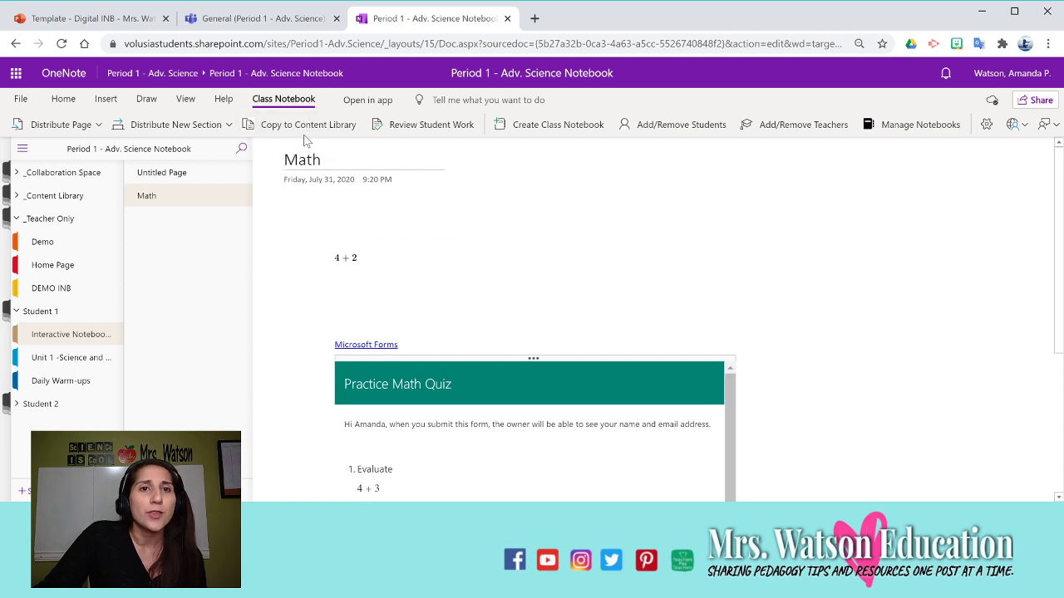
{"action": "left_click", "coordinate": [180, 174]}
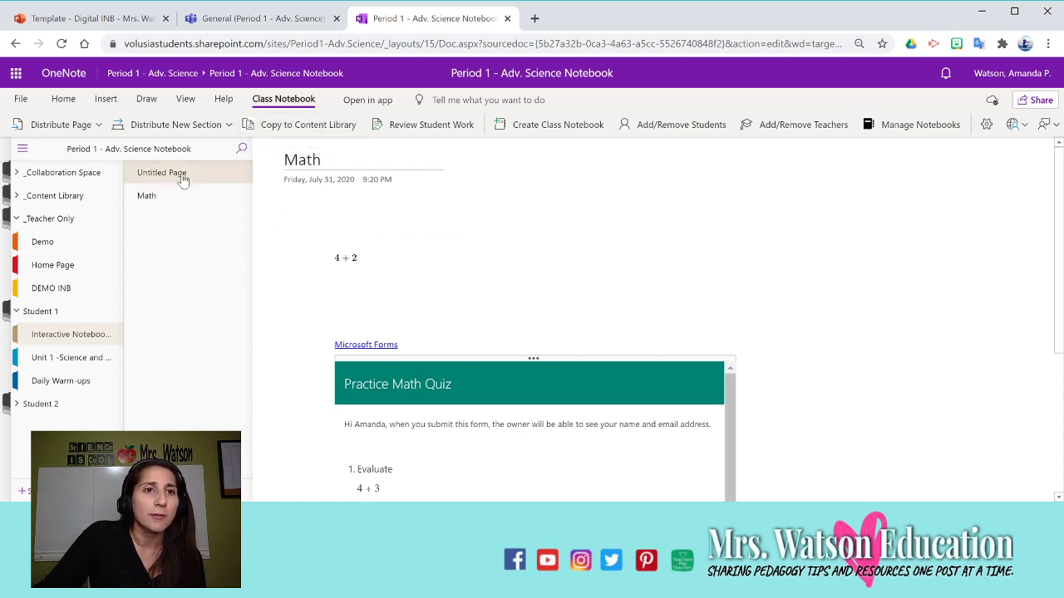
{"action": "left_click", "coordinate": [41, 246]}
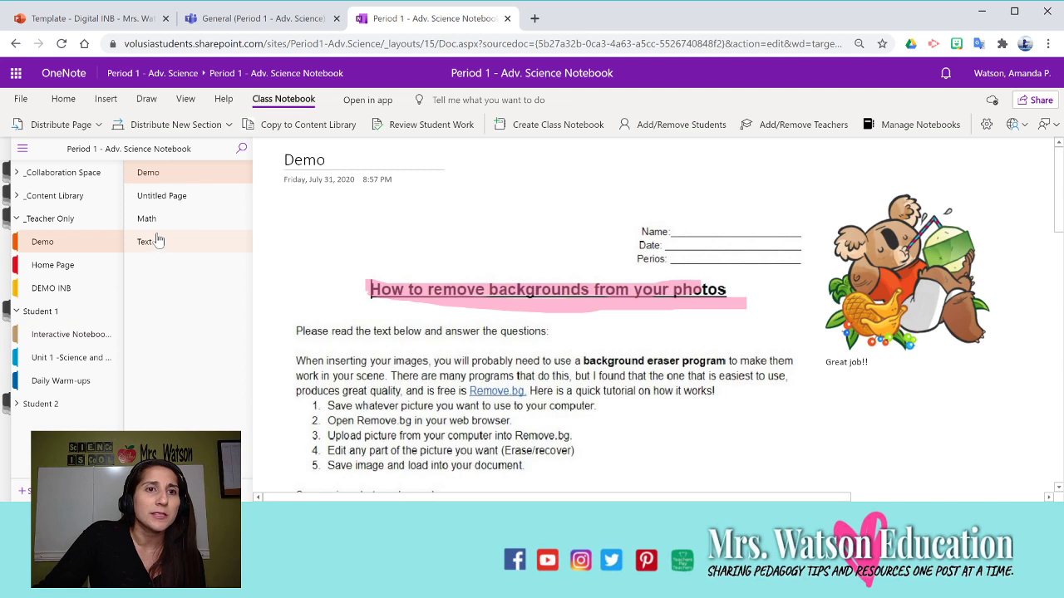
{"action": "left_click", "coordinate": [158, 241]}
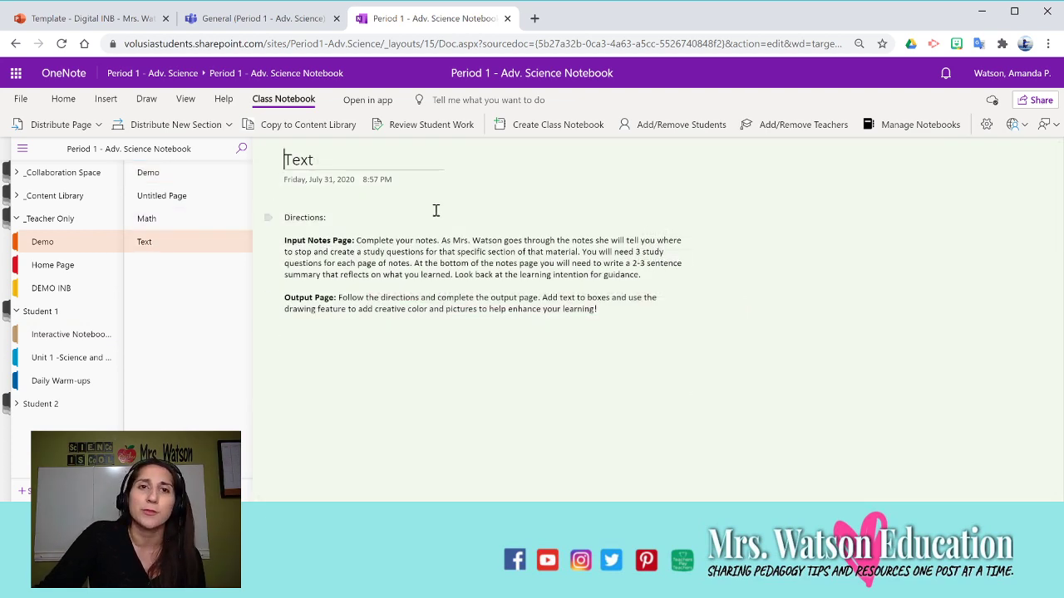
{"action": "left_click", "coordinate": [344, 128]}
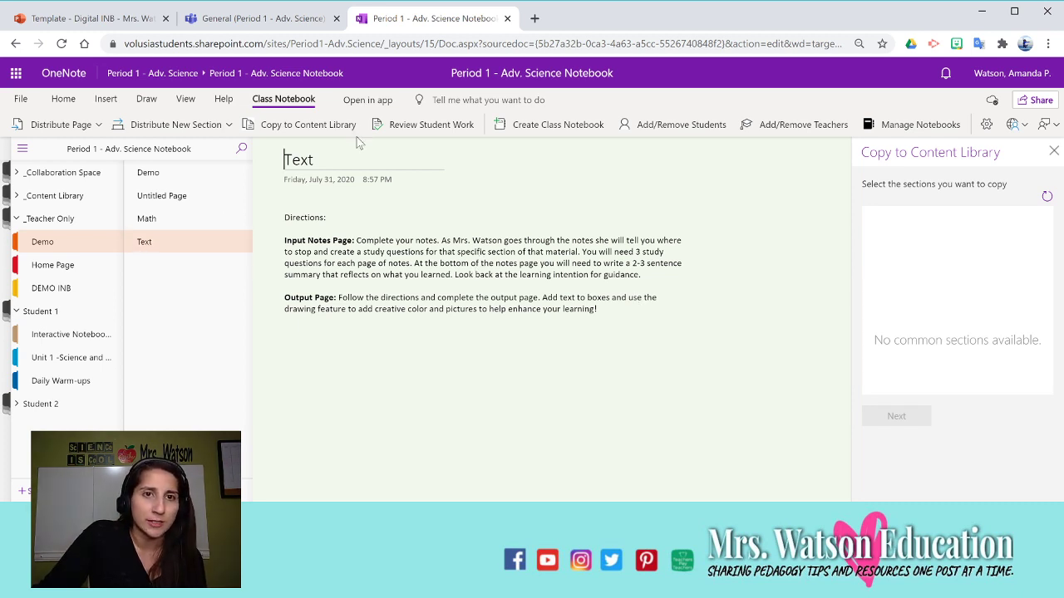
{"action": "left_click", "coordinate": [1053, 151]}
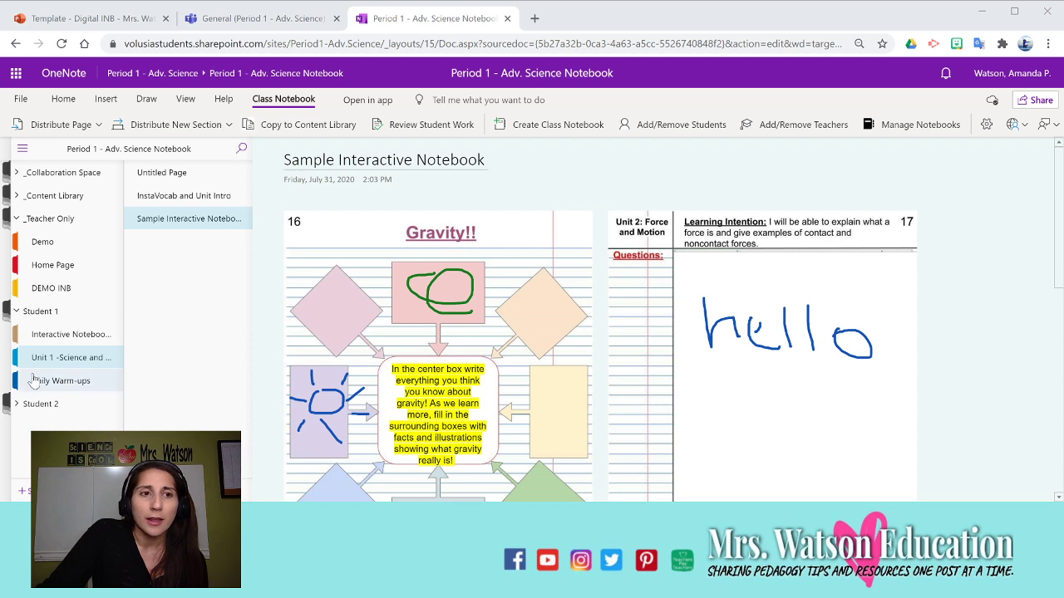
Expand Student 2's sections and view that student's Sample Interactive Notebook page.
{"action": "left_click", "coordinate": [76, 400]}
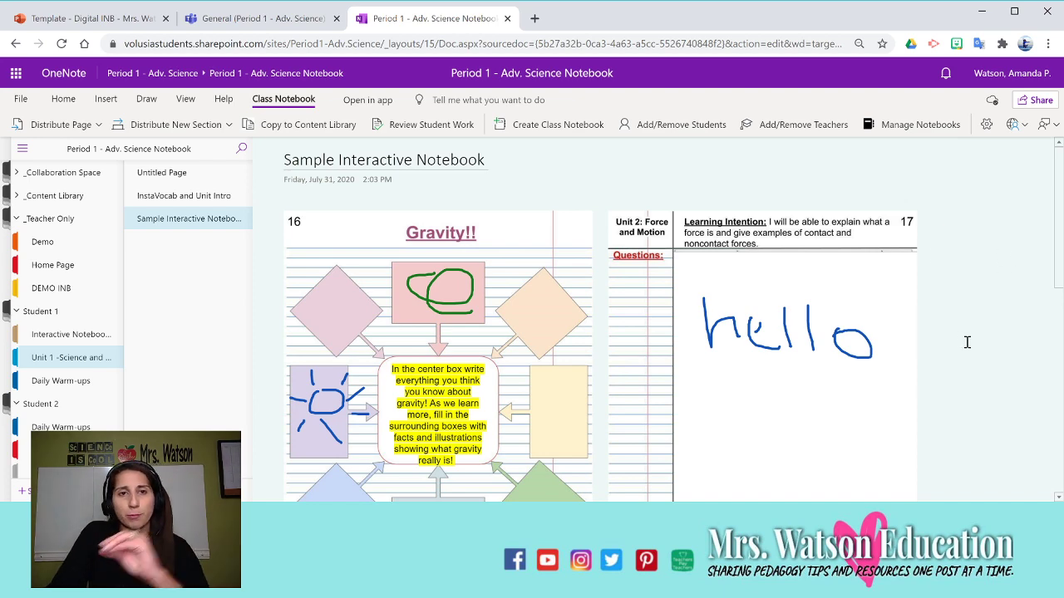
{"action": "scroll", "coordinate": [55, 421], "scroll_direction": "down", "scroll_amount": 1}
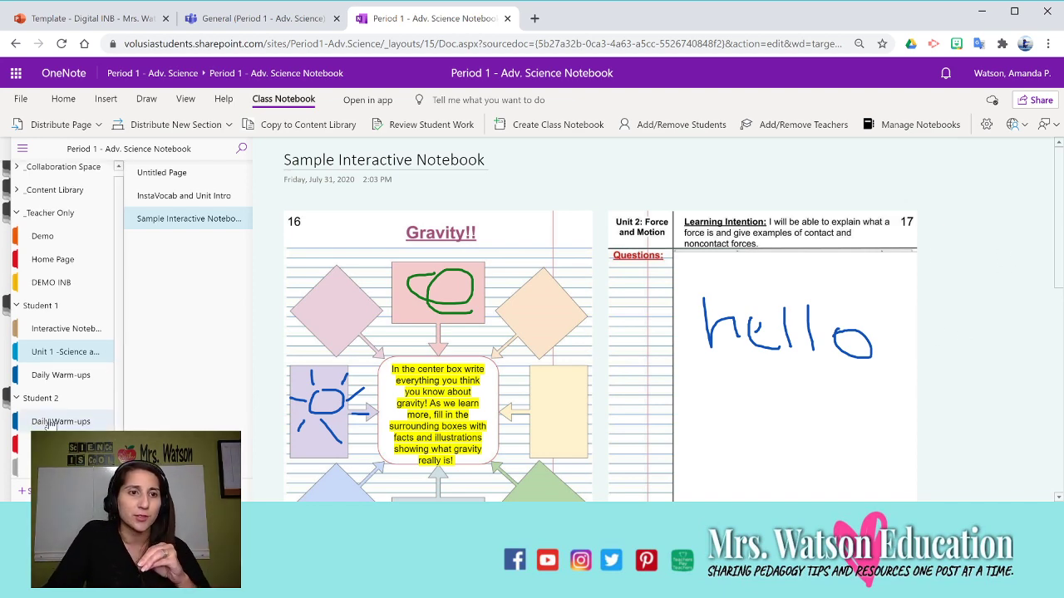
{"action": "left_click", "coordinate": [183, 195]}
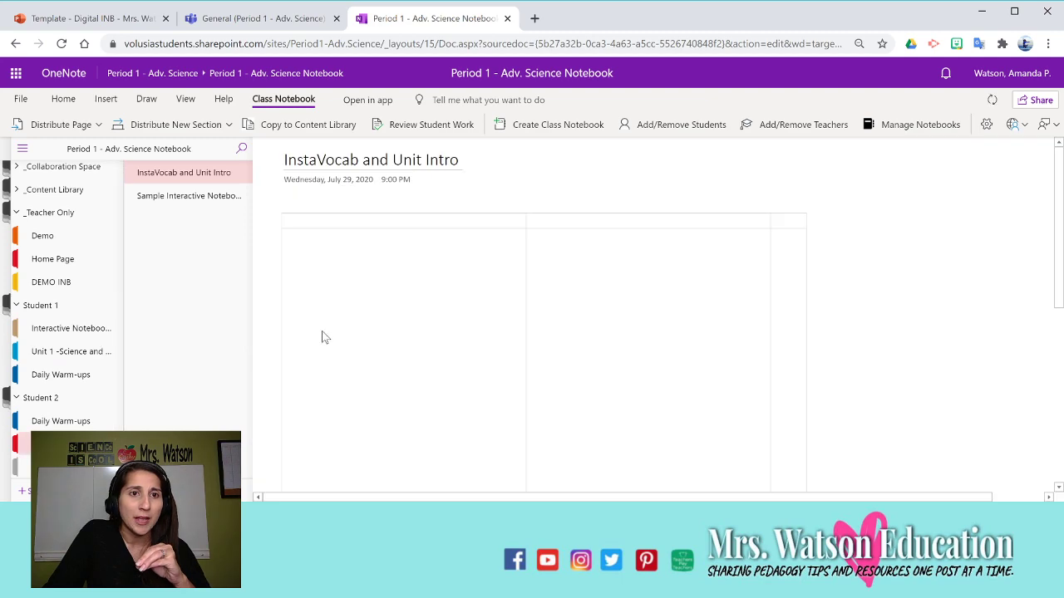
{"action": "left_click", "coordinate": [189, 196]}
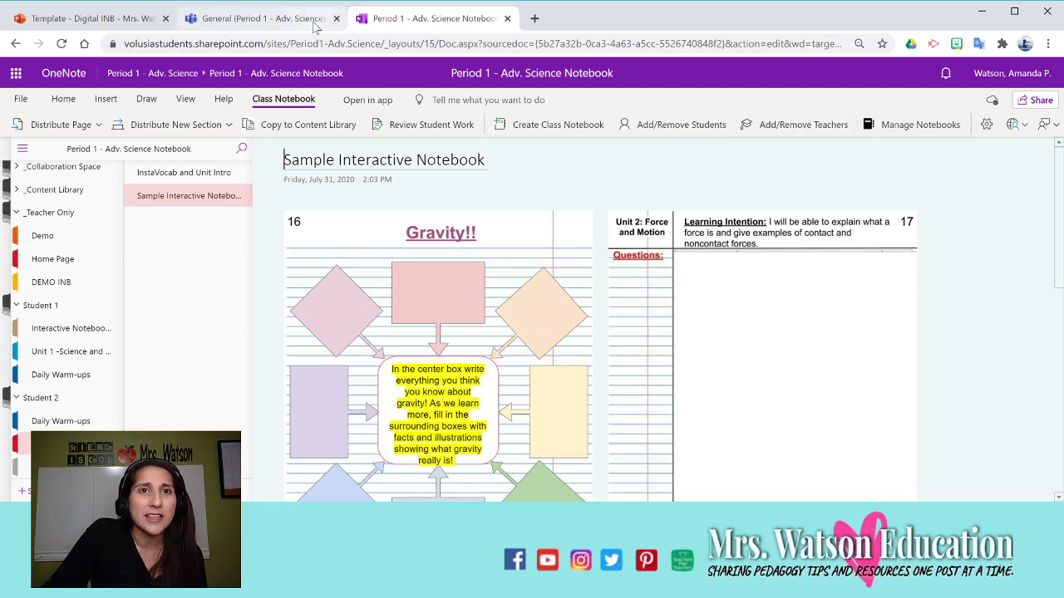
{"action": "left_click", "coordinate": [262, 19]}
{"action": "left_click", "coordinate": [402, 20]}
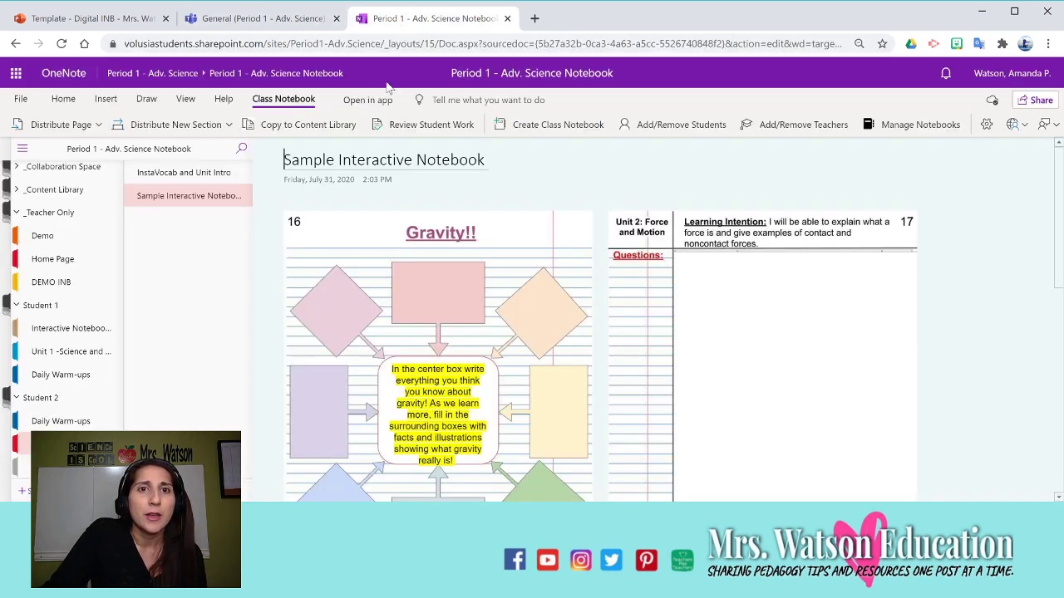
{"action": "left_click", "coordinate": [372, 100]}
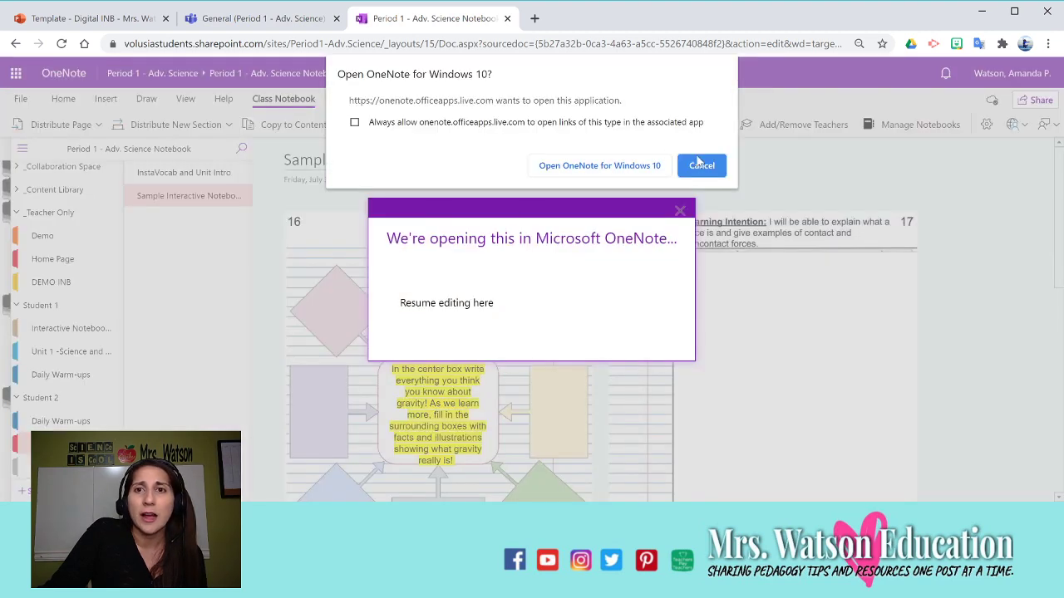
{"action": "left_click", "coordinate": [700, 164]}
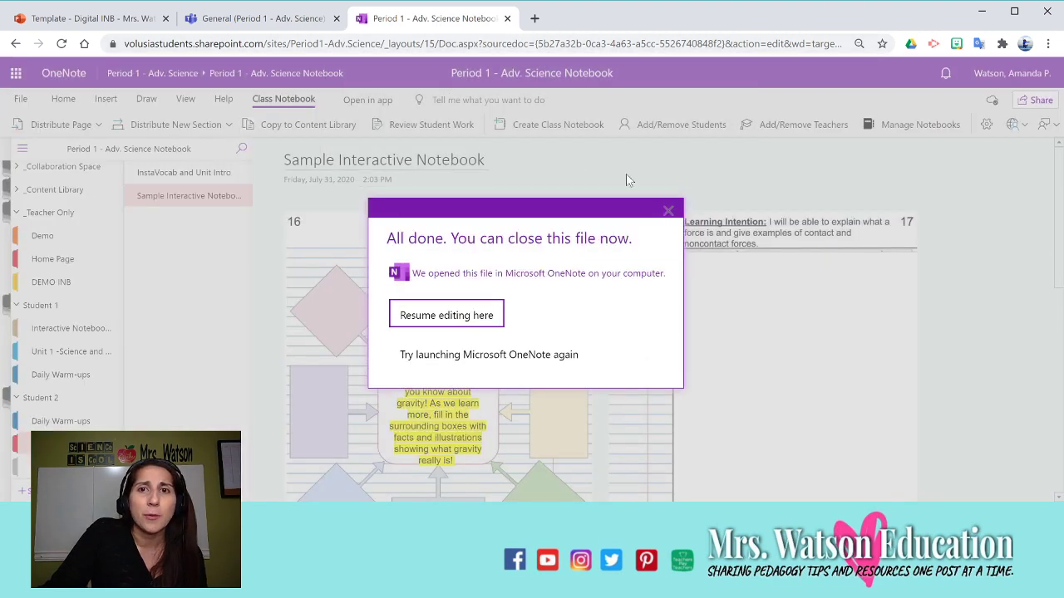
{"action": "left_click", "coordinate": [668, 211]}
Look at the Manage Class Notebook settings in Microsoft Teams and return to the notebook in OneNote for the web.
{"action": "left_click", "coordinate": [314, 25]}
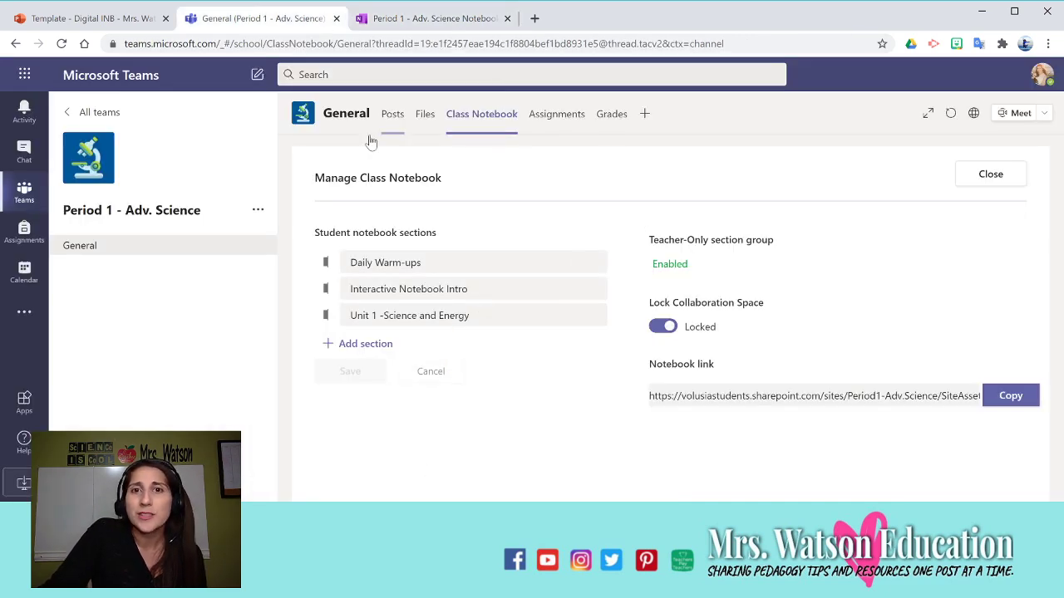
{"action": "left_click", "coordinate": [395, 20]}
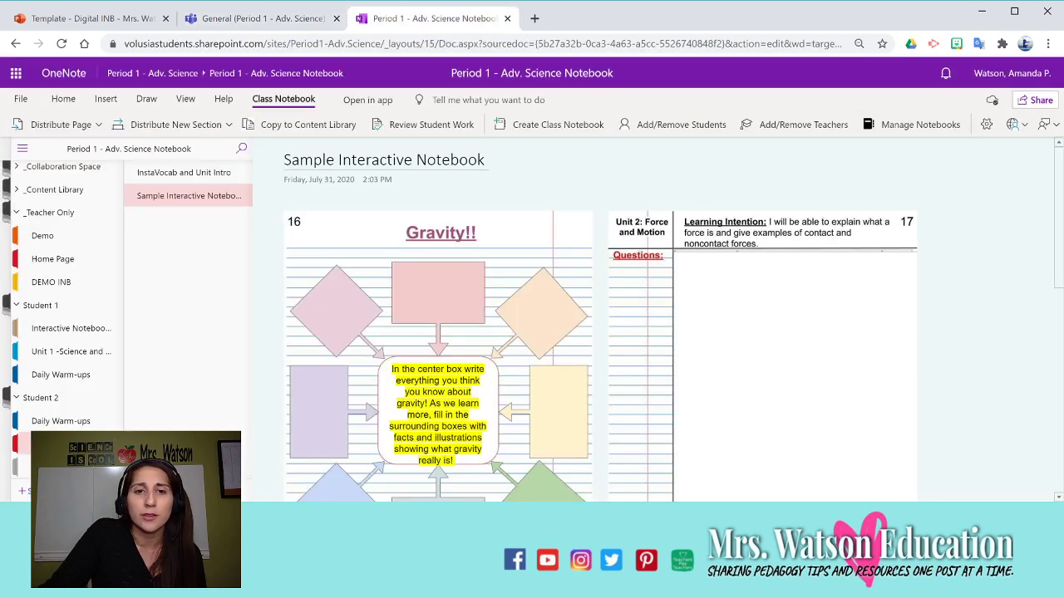
{"action": "left_click", "coordinate": [274, 20]}
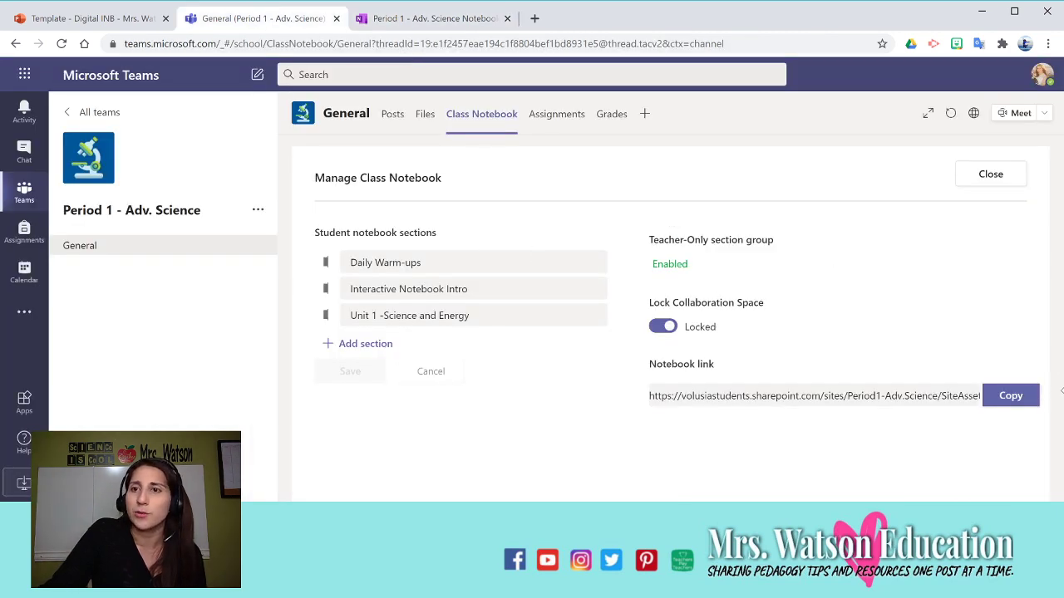
{"action": "left_click", "coordinate": [446, 22]}
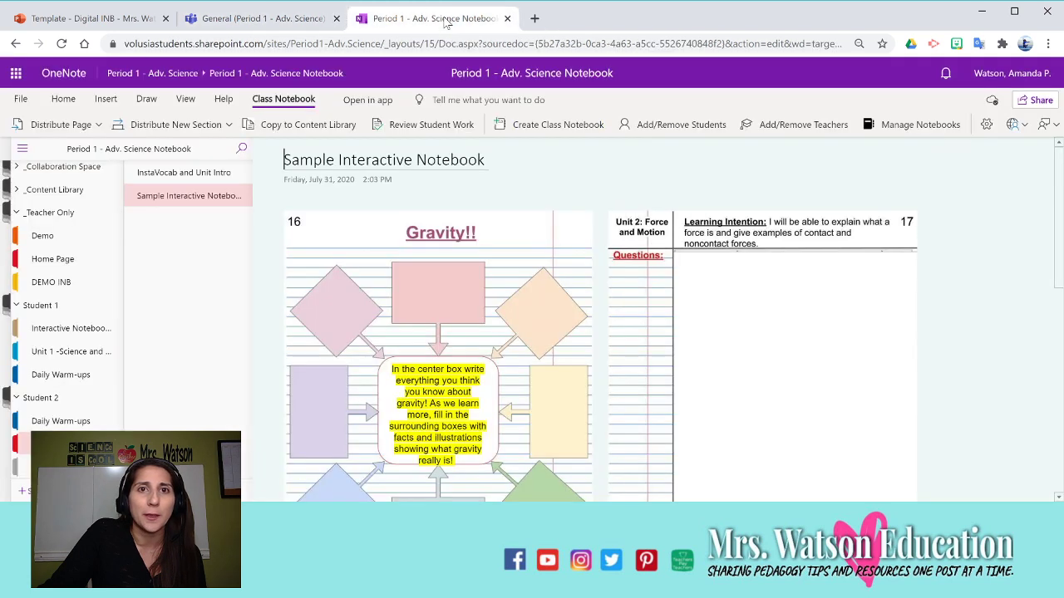